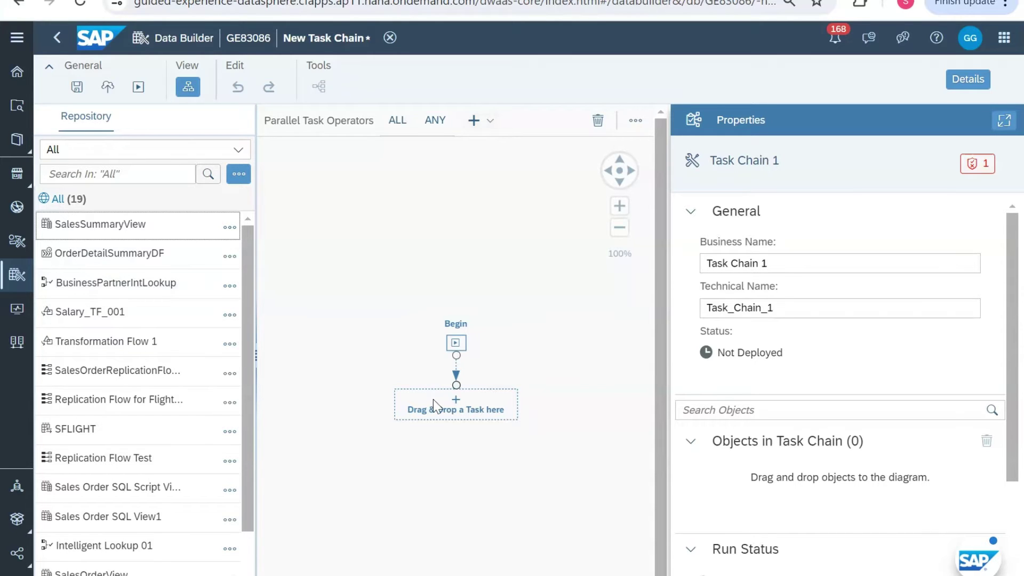
Step: Add SalesSummaryView from the Repository as a Persist View task right after Begin
{"action": "left_click", "coordinate": [450, 404]}
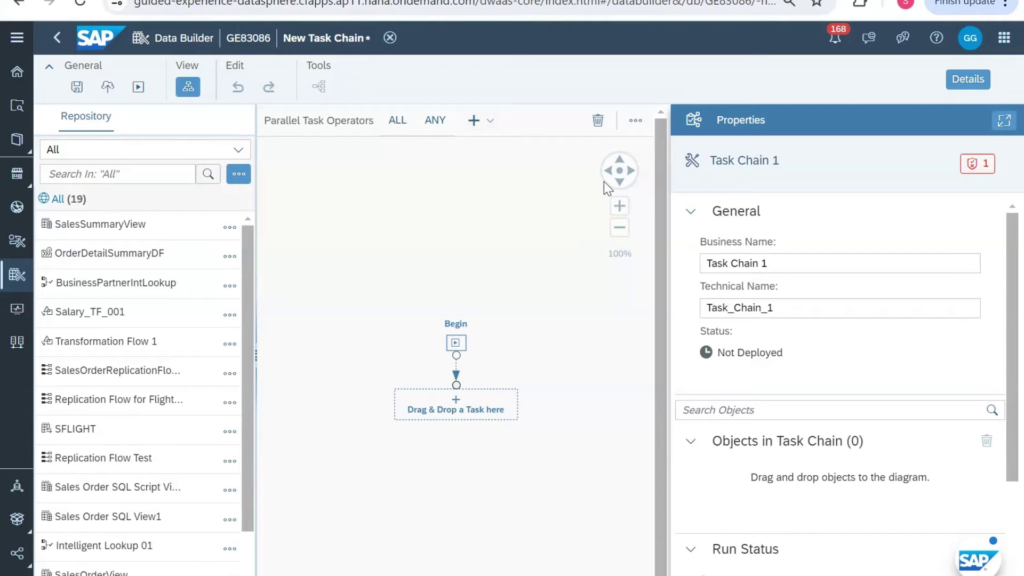
{"action": "left_click", "coordinate": [638, 121]}
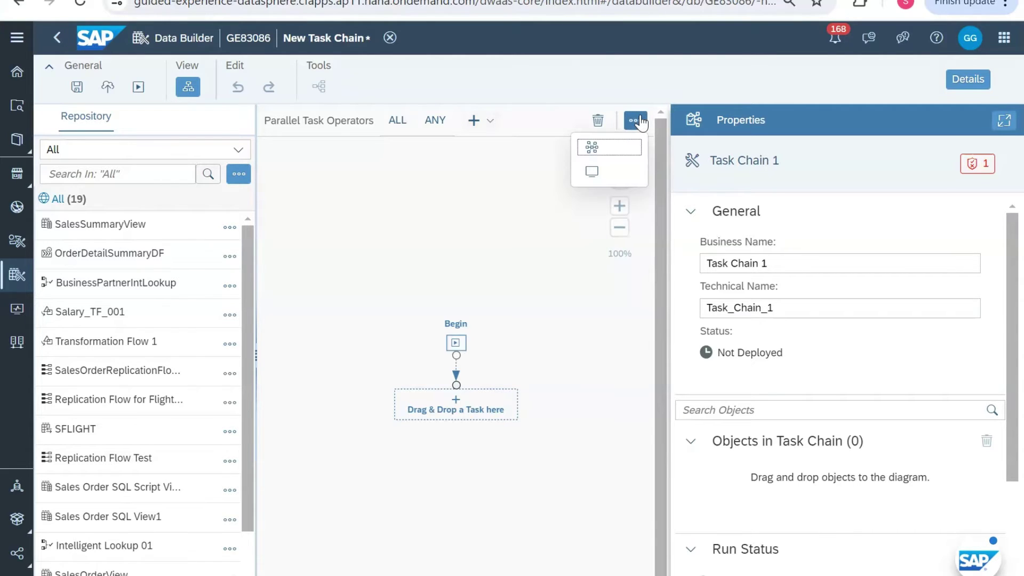
{"action": "left_click", "coordinate": [452, 413]}
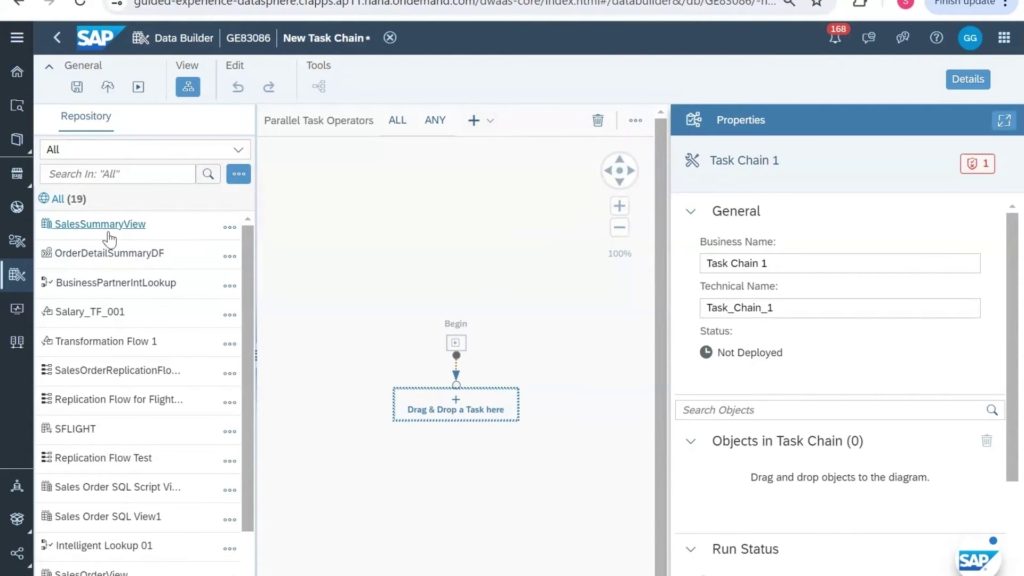
{"action": "left_click_drag", "start_coordinate": [109, 240], "coordinate": [480, 417]}
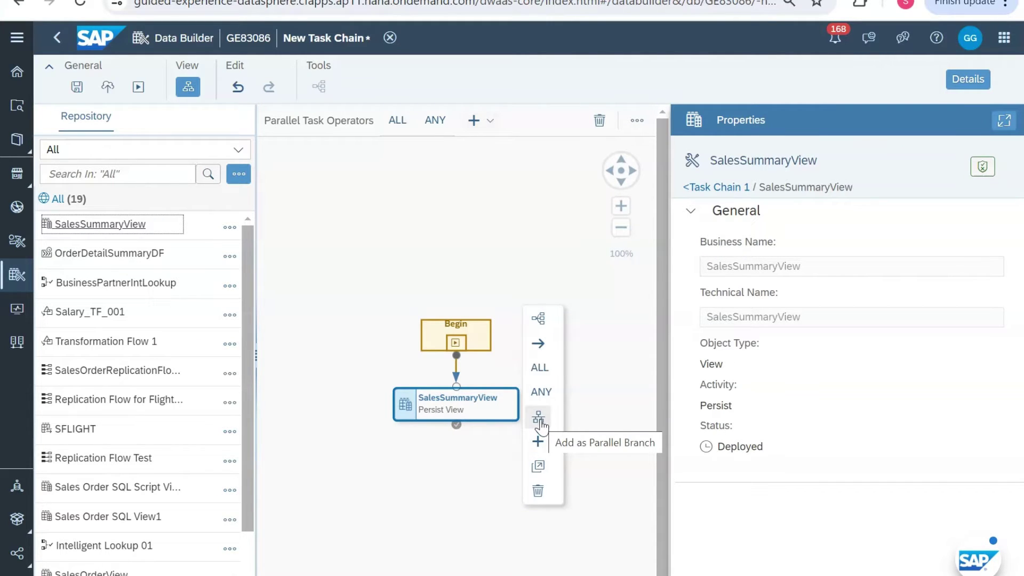
Step: Add a parallel branch beside SalesSummaryView, auto-layout the diagram and hide the Properties panel
{"action": "left_click", "coordinate": [539, 419]}
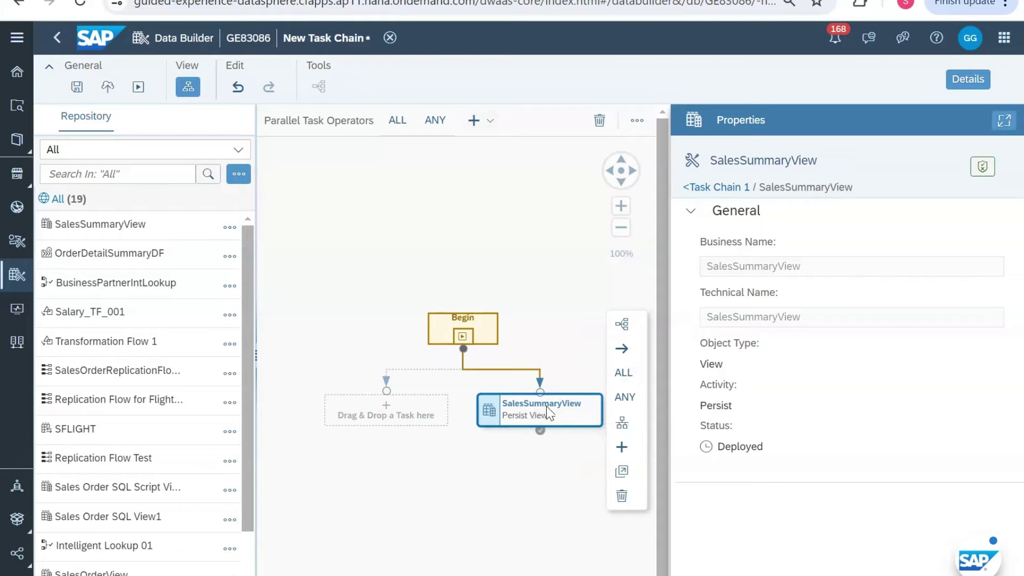
{"action": "left_click", "coordinate": [627, 423]}
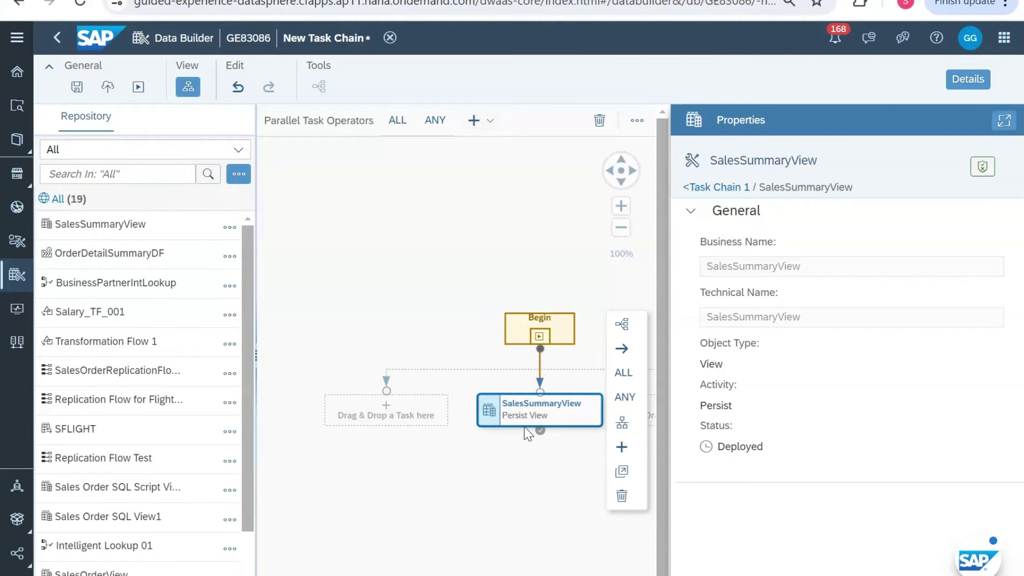
{"action": "left_click", "coordinate": [978, 91]}
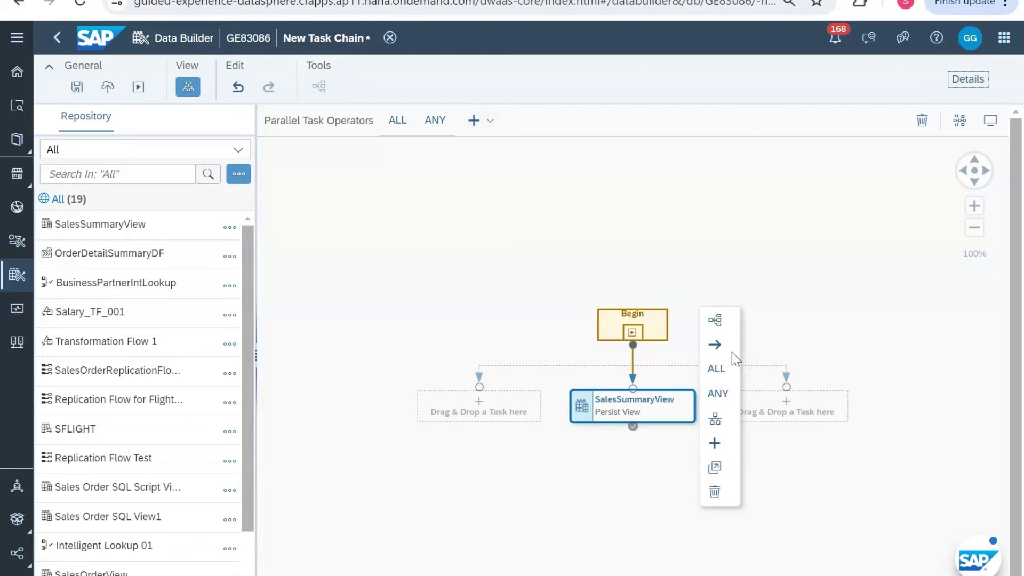
Step: Append an ALL operator below the SalesSummaryView task
{"action": "left_click", "coordinate": [719, 371]}
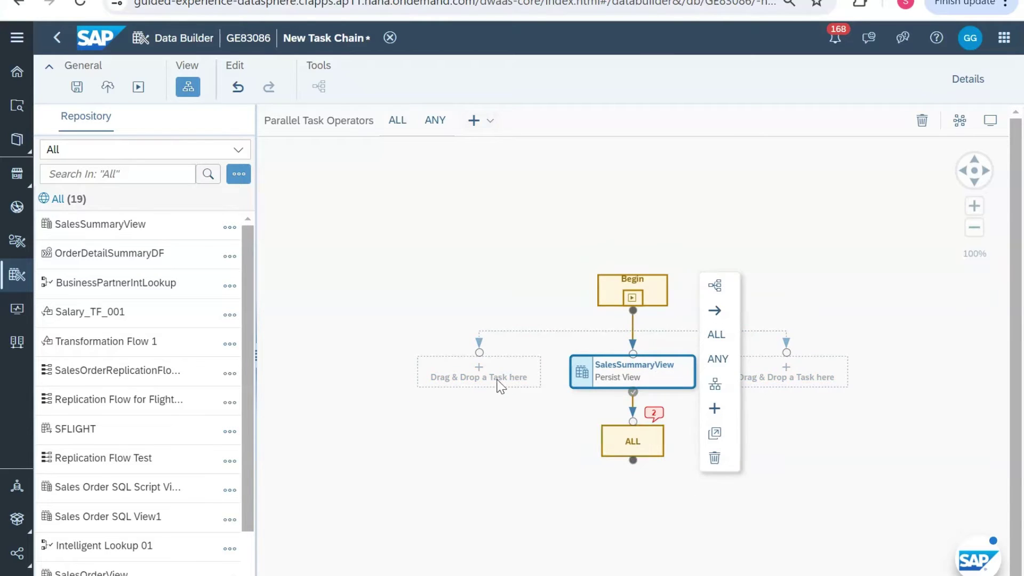
{"action": "left_click", "coordinate": [499, 384]}
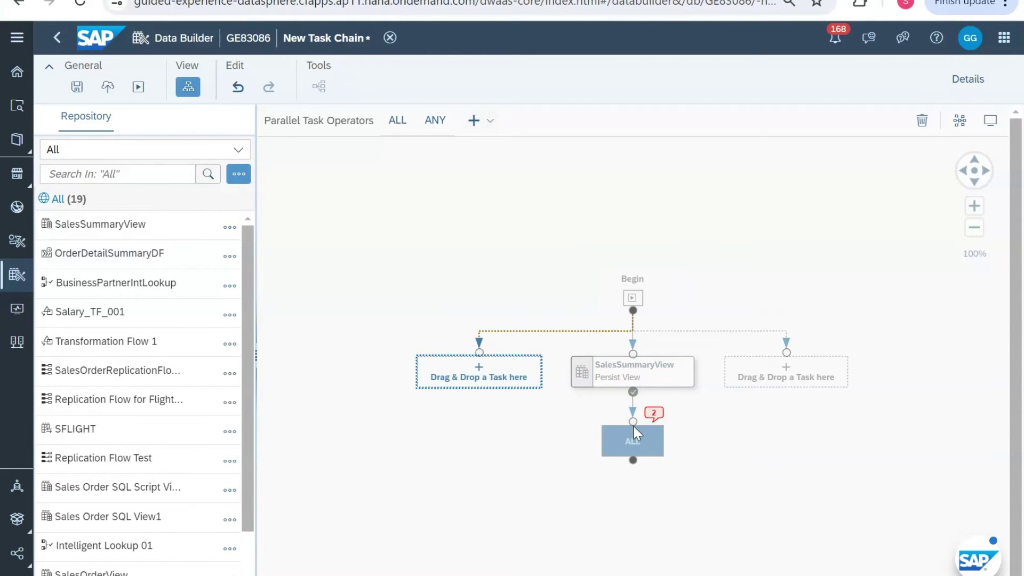
{"action": "left_click", "coordinate": [638, 372]}
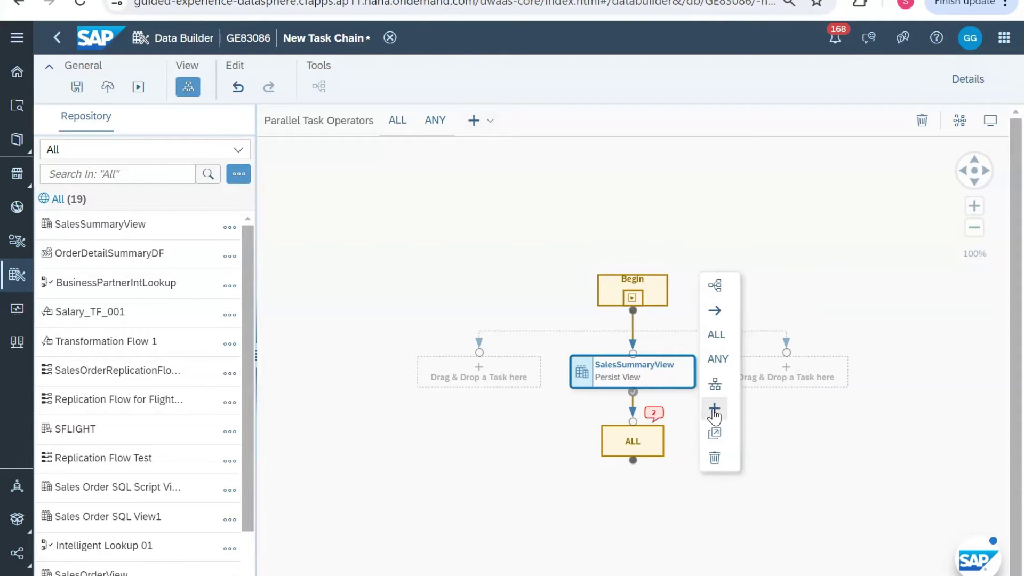
Step: Add an empty slot after ALL, delete the extra parallel slot beside it, and auto-layout
{"action": "left_click", "coordinate": [644, 435]}
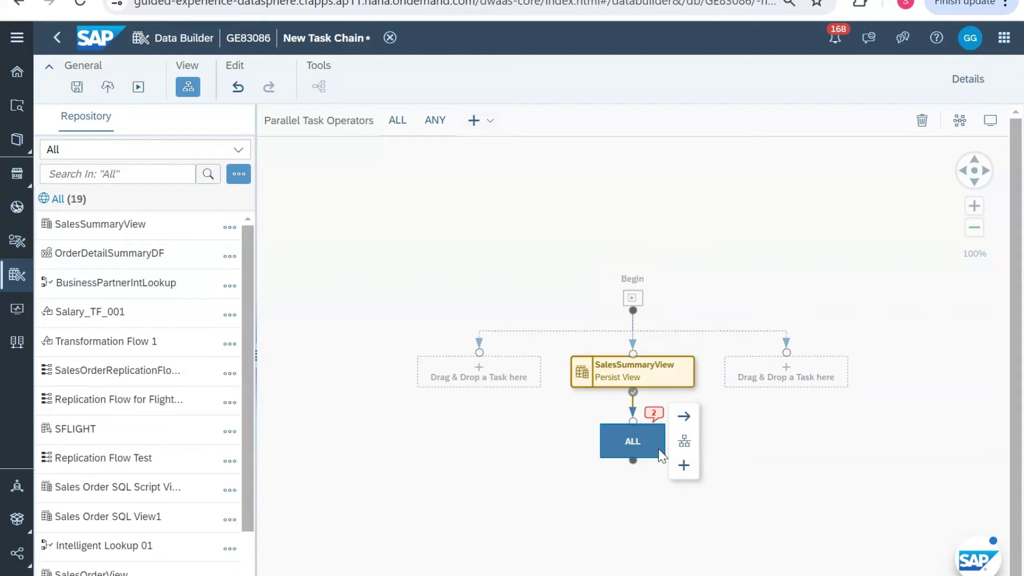
{"action": "left_click", "coordinate": [683, 466]}
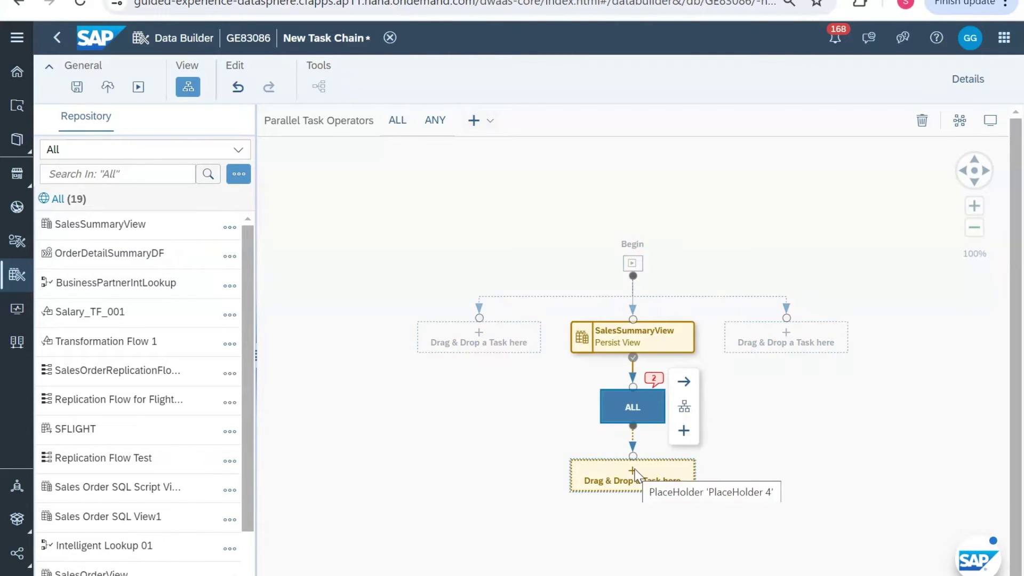
{"action": "left_click", "coordinate": [684, 410]}
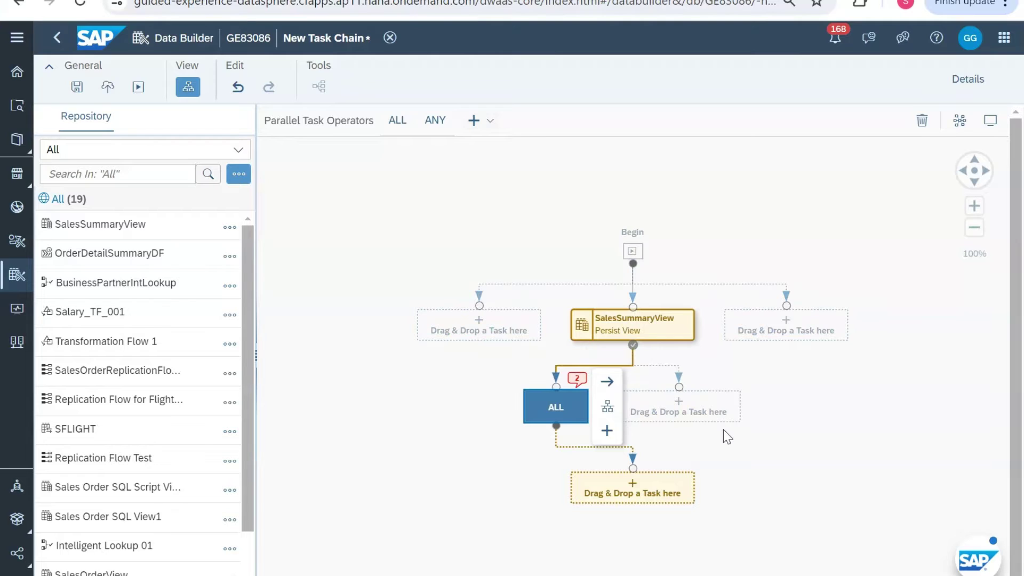
{"action": "left_click", "coordinate": [713, 409]}
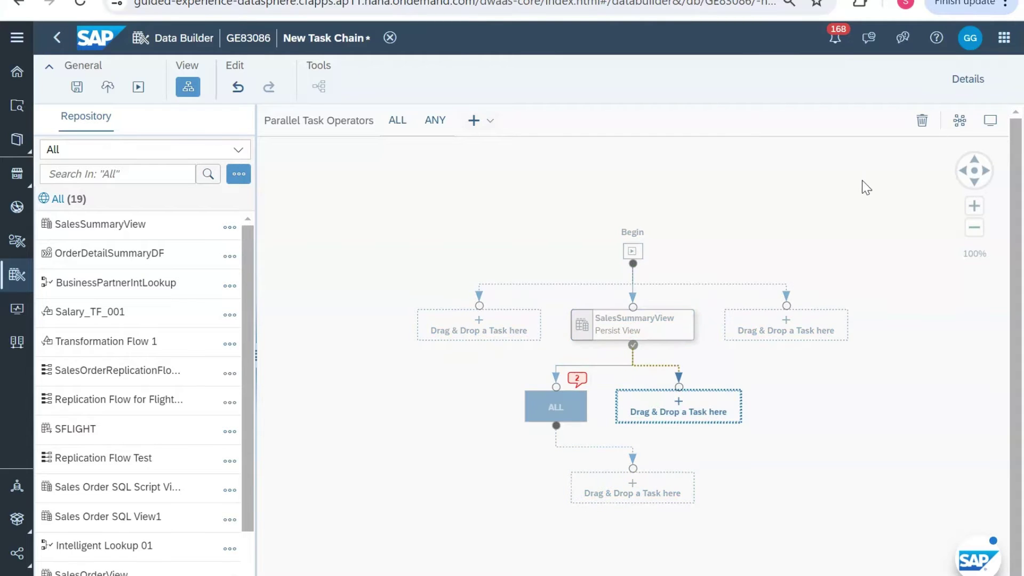
{"action": "left_click", "coordinate": [919, 123]}
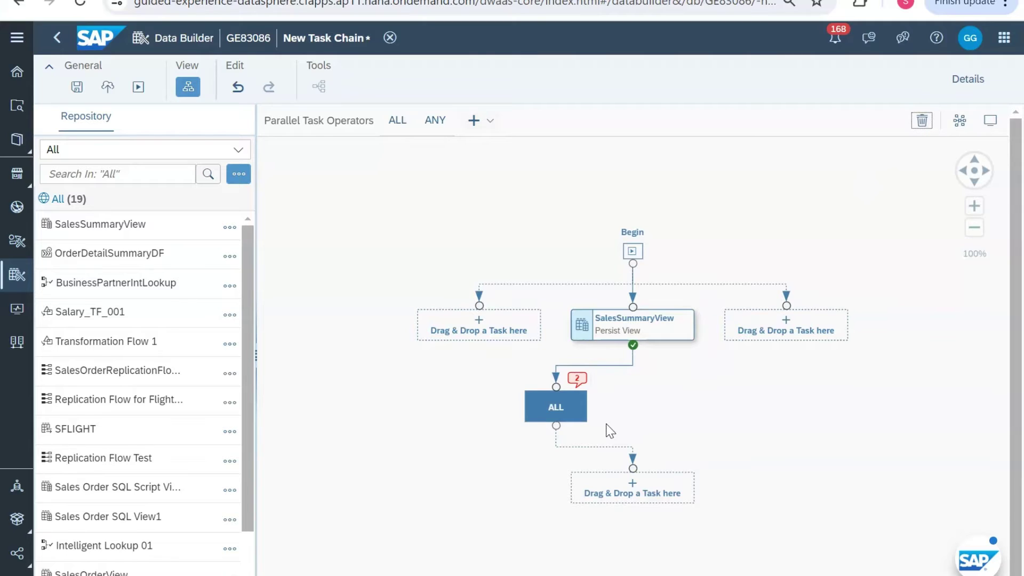
{"action": "left_click", "coordinate": [963, 122]}
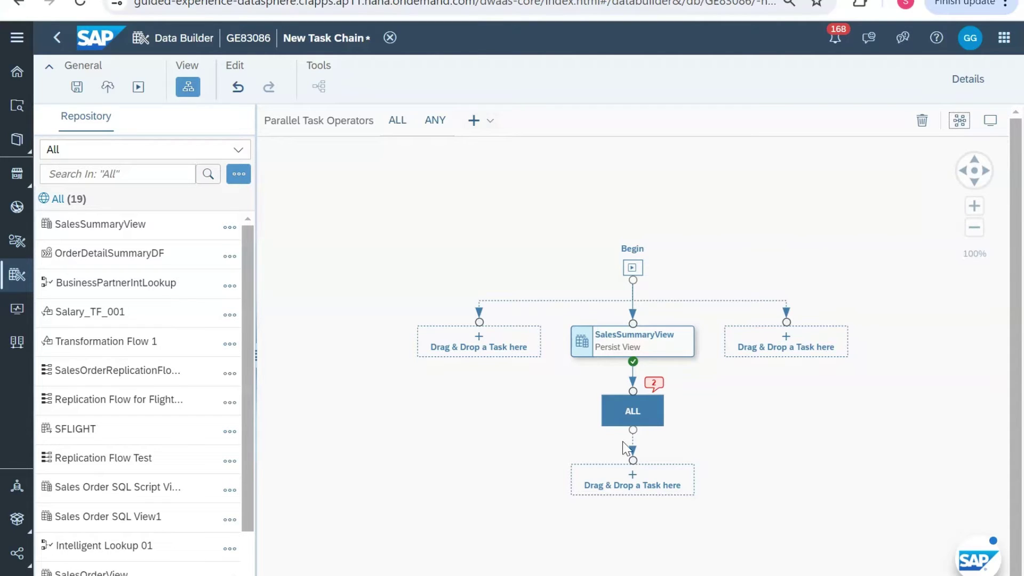
Step: Select SalesSummaryView among the chain's nodes and delete it from the task chain
{"action": "left_click", "coordinate": [486, 123]}
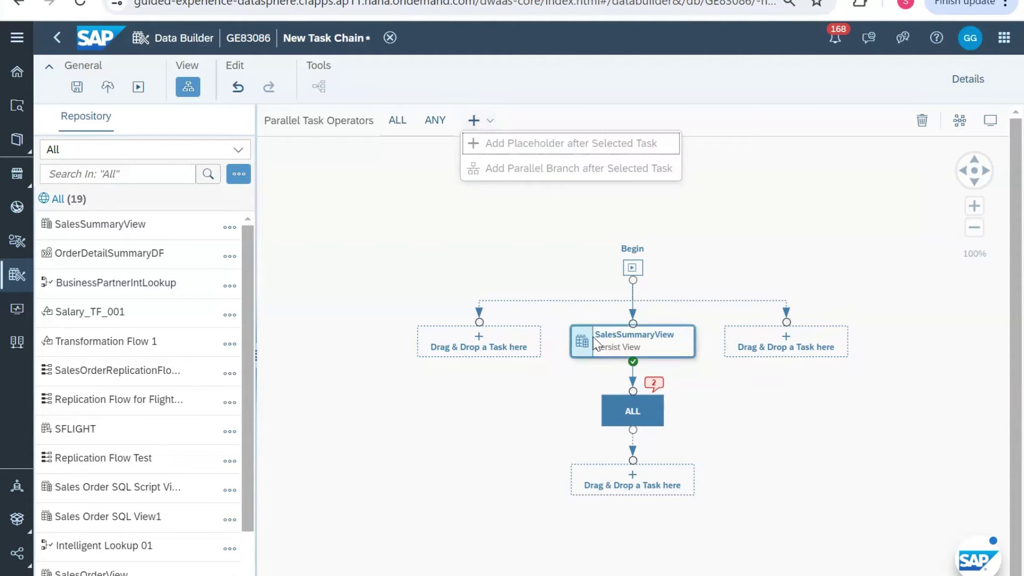
{"action": "left_click", "coordinate": [642, 421]}
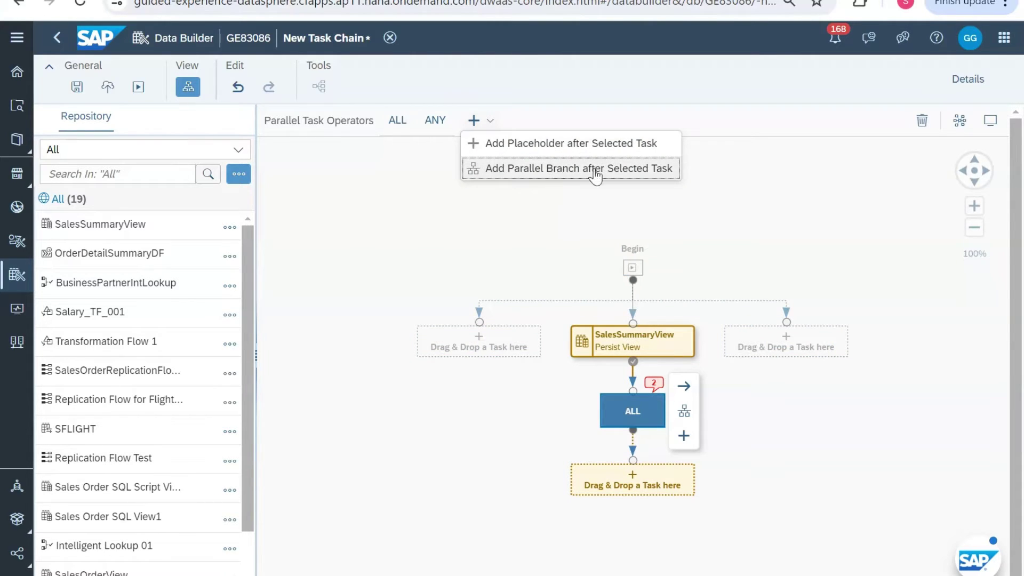
{"action": "left_click", "coordinate": [661, 492]}
{"action": "left_click", "coordinate": [642, 346]}
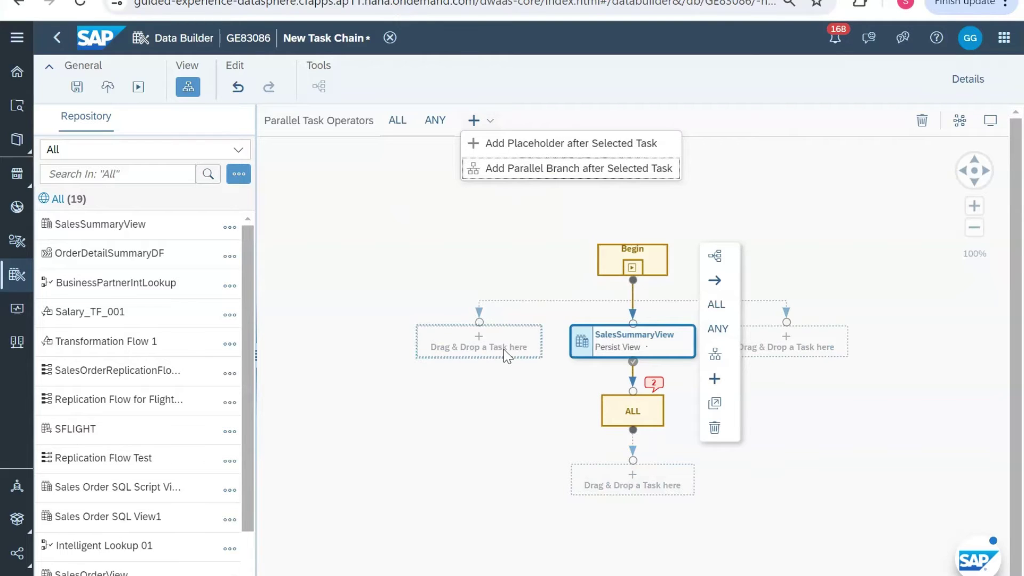
{"action": "left_click", "coordinate": [623, 411]}
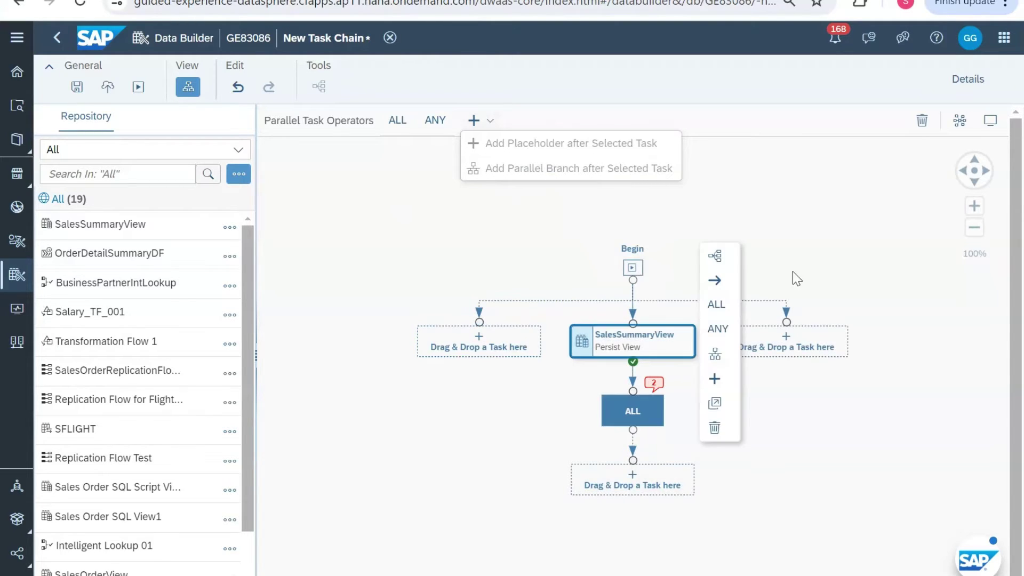
{"action": "left_click", "coordinate": [923, 127]}
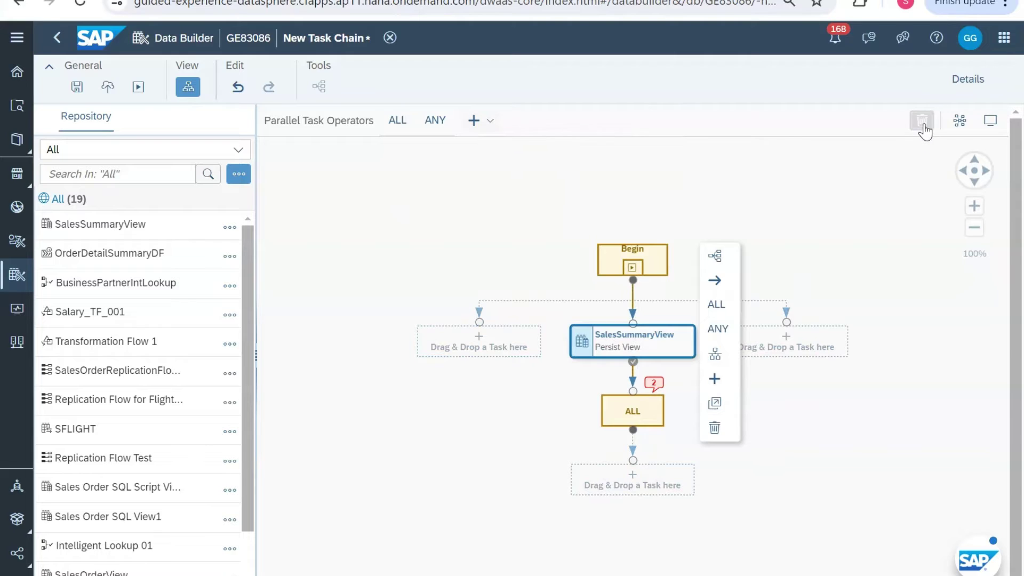
{"action": "left_click", "coordinate": [923, 127]}
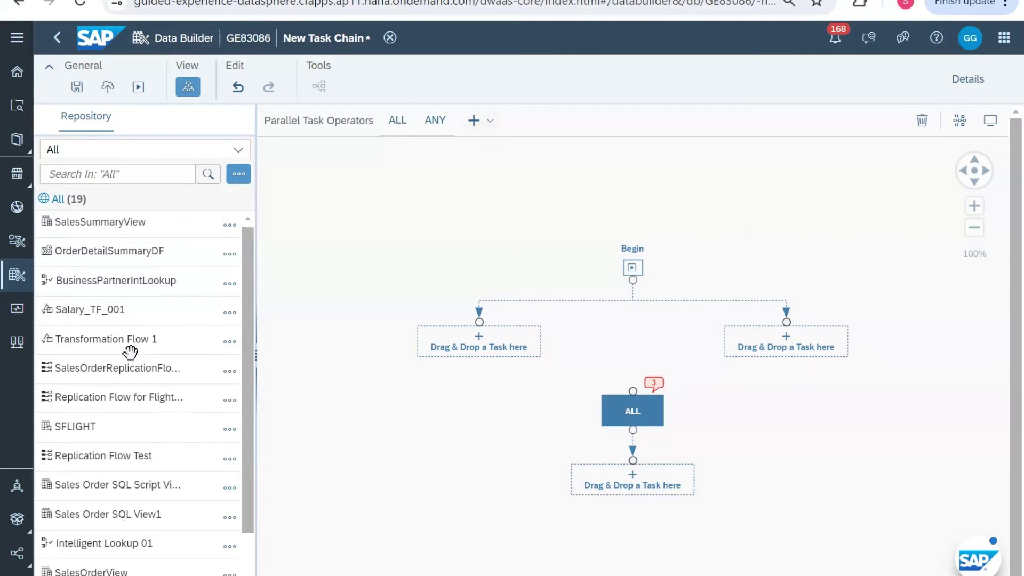
Step: Add SalesOrderView after Begin and open its list of one error and one warning
{"action": "scroll", "coordinate": [133, 362], "scroll_direction": "down", "scroll_amount": 2}
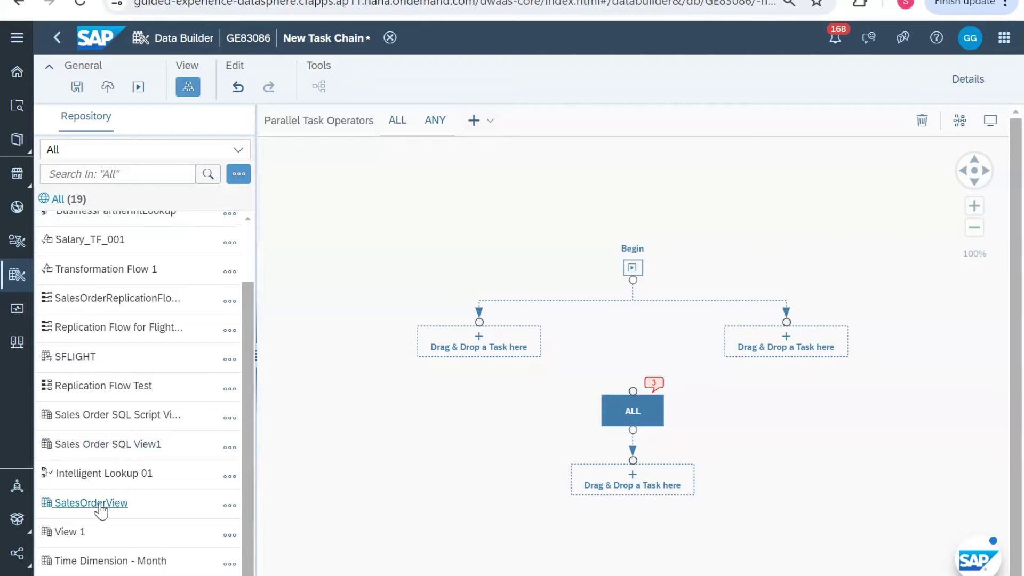
{"action": "left_click_drag", "start_coordinate": [98, 503], "coordinate": [473, 350]}
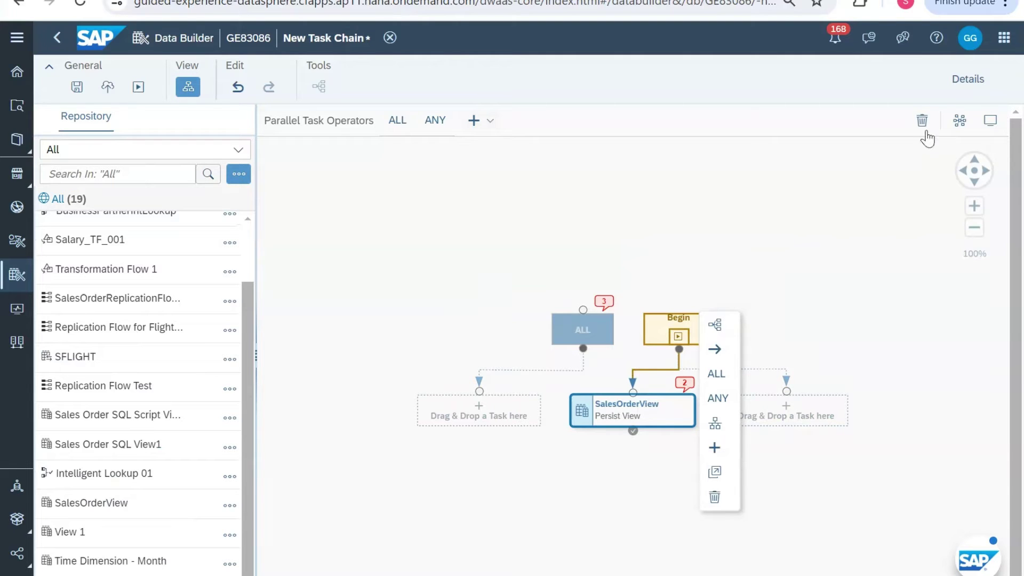
{"action": "left_click", "coordinate": [979, 83]}
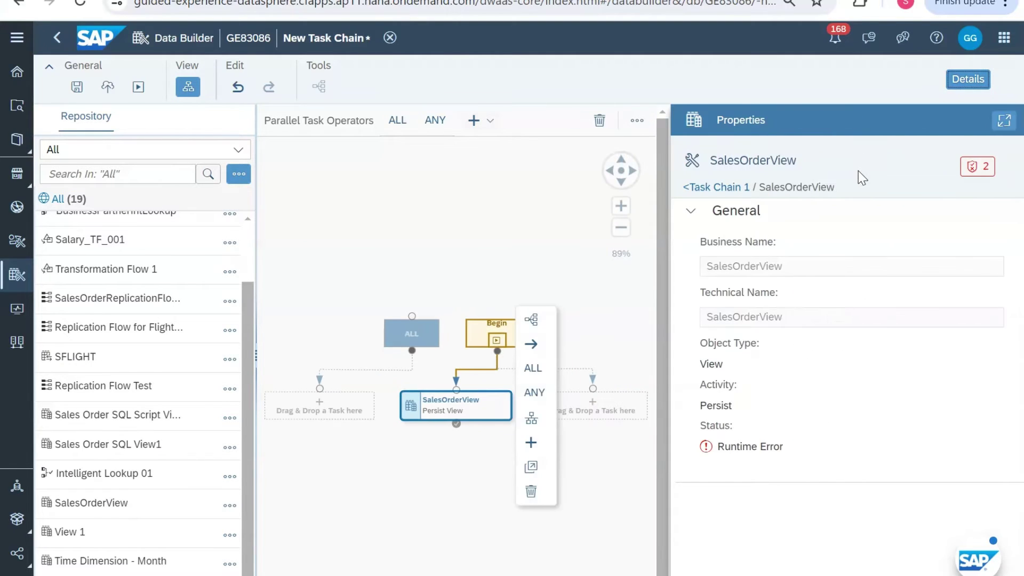
{"action": "left_click", "coordinate": [988, 172]}
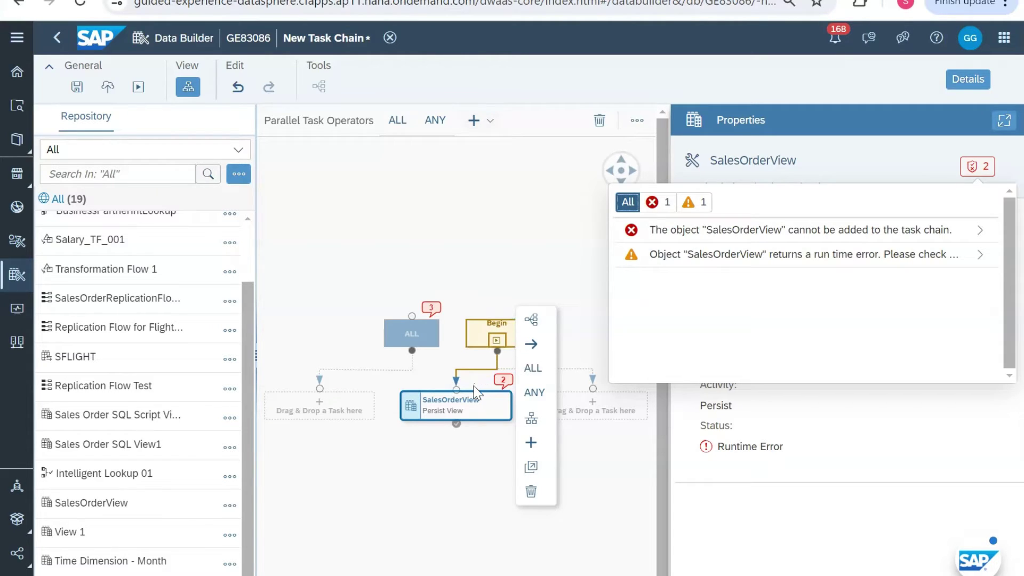
Step: Dismiss the message list and delete SalesOrderView from the task chain
{"action": "scroll", "coordinate": [240, 241], "scroll_direction": "up", "scroll_amount": 3}
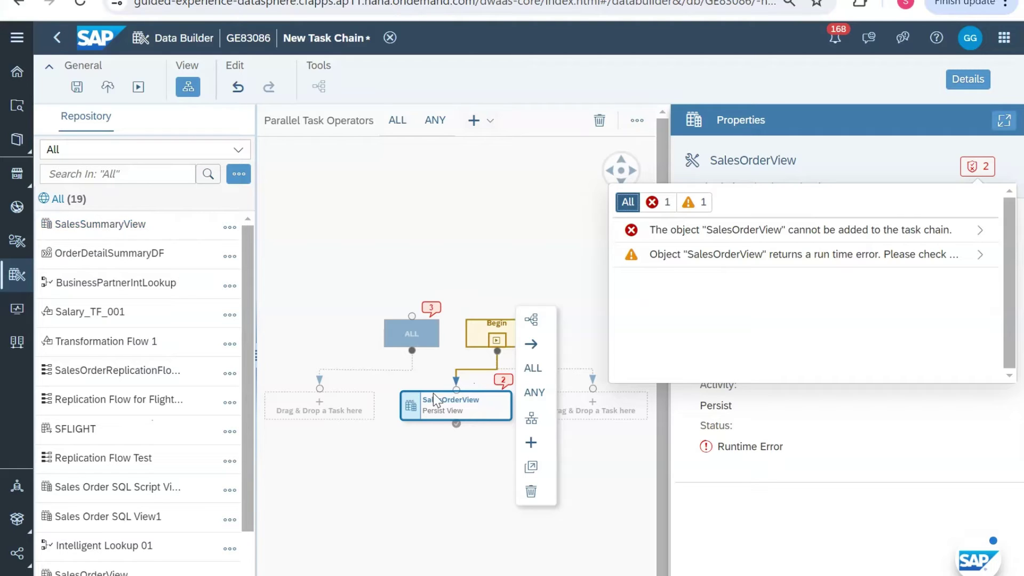
{"action": "left_click", "coordinate": [482, 415]}
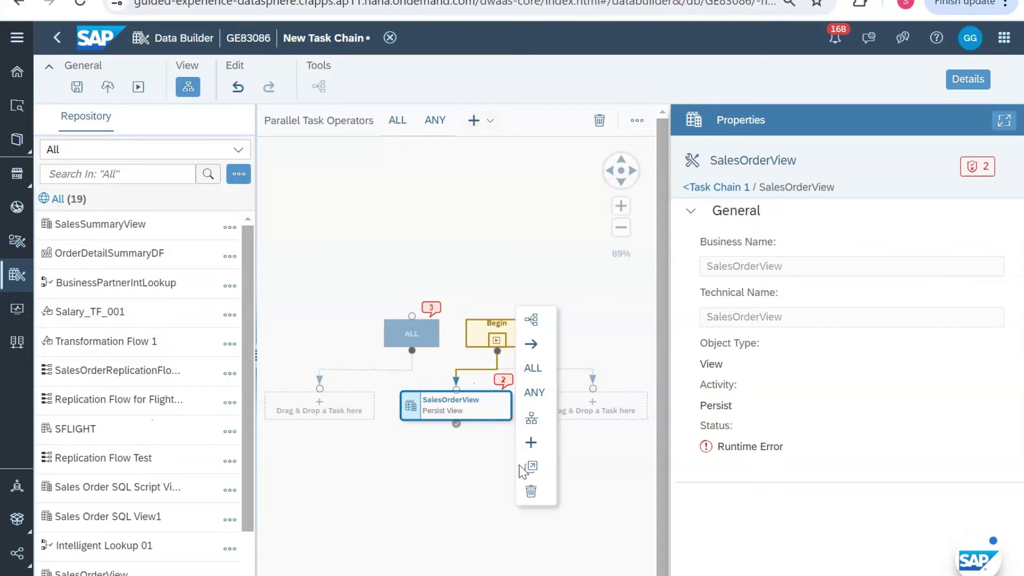
{"action": "left_click", "coordinate": [531, 489]}
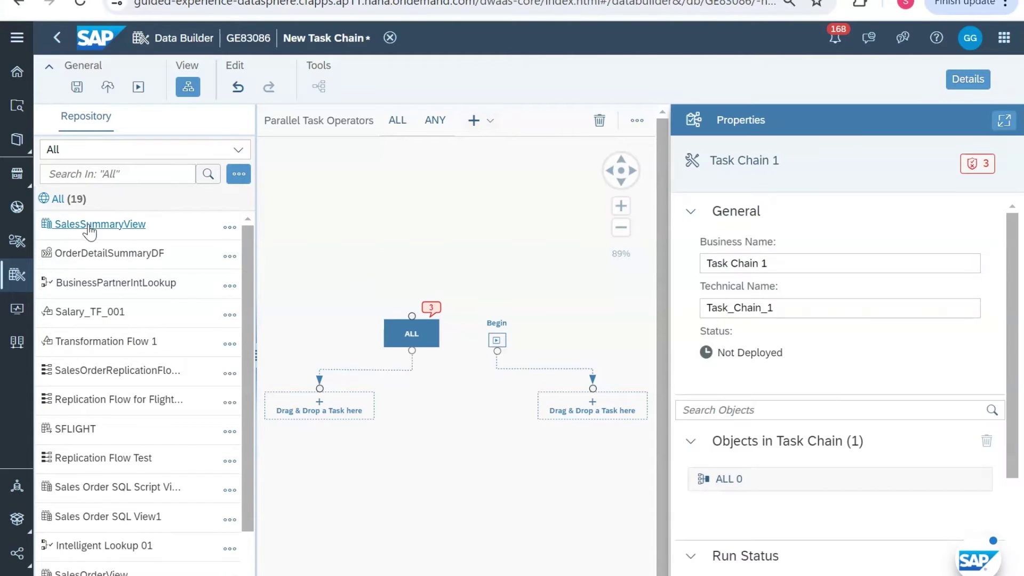
Step: Re-add SalesSummaryView after Begin, reposition Begin, then delete SalesSummaryView again
{"action": "left_click_drag", "start_coordinate": [90, 230], "coordinate": [564, 411]}
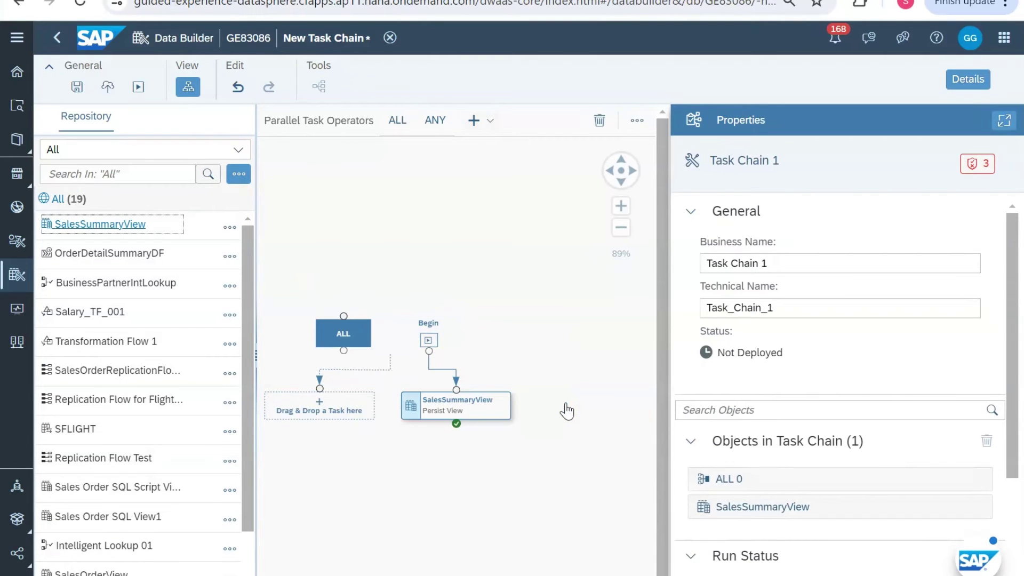
{"action": "left_click", "coordinate": [452, 408]}
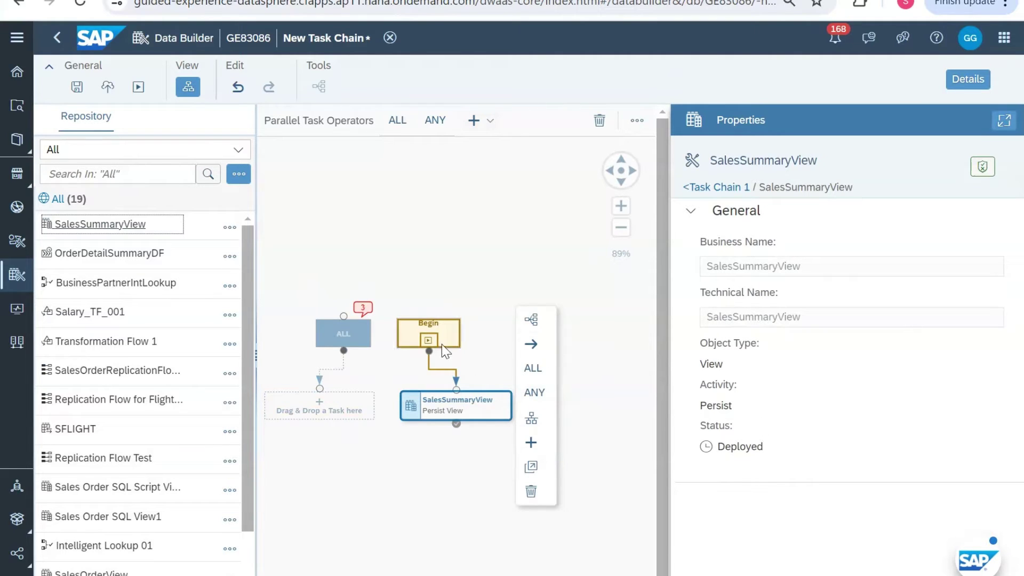
{"action": "left_click_drag", "start_coordinate": [442, 329], "coordinate": [492, 298]}
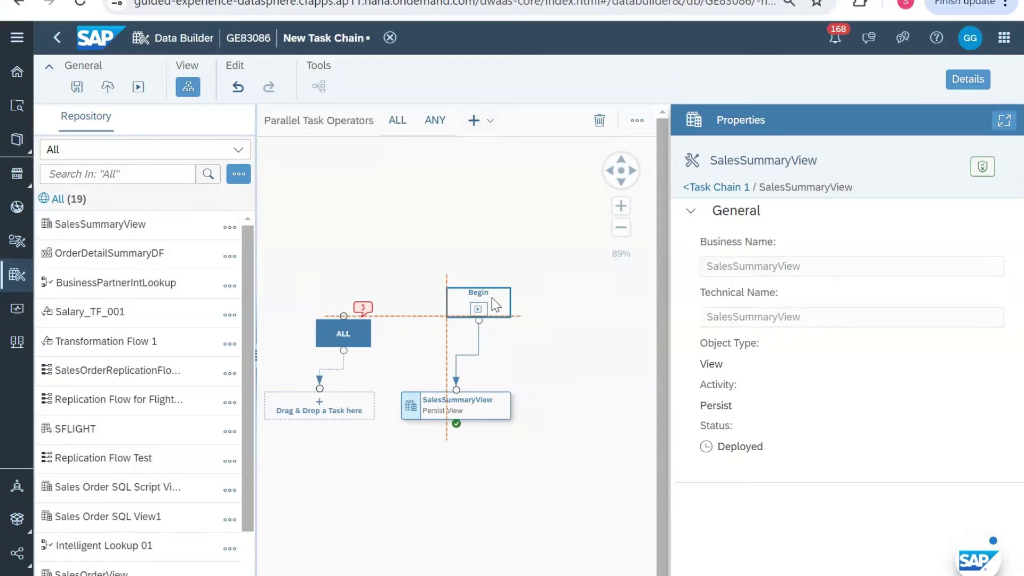
{"action": "left_click_drag", "start_coordinate": [481, 398], "coordinate": [499, 362]}
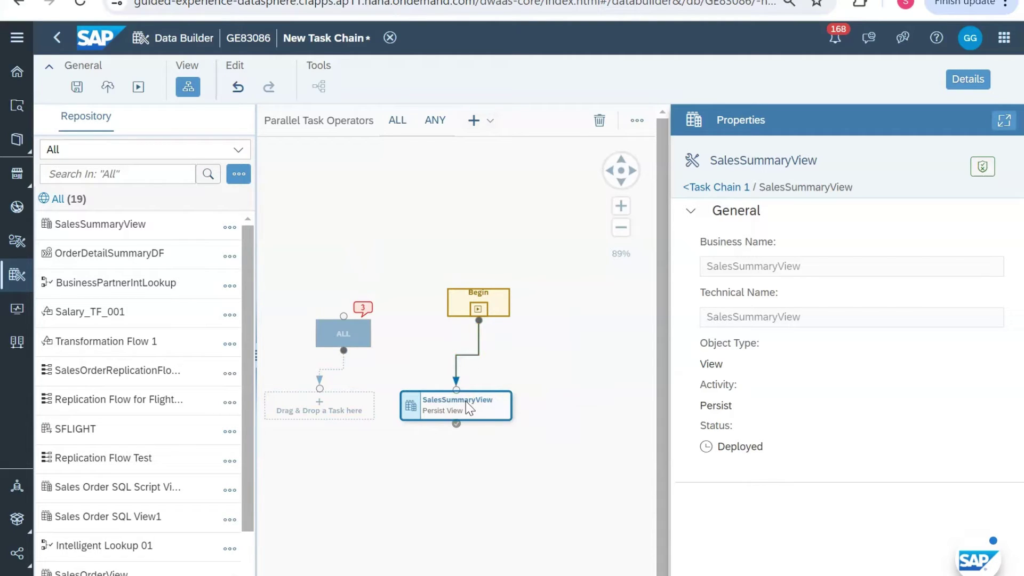
{"action": "left_click", "coordinate": [599, 120]}
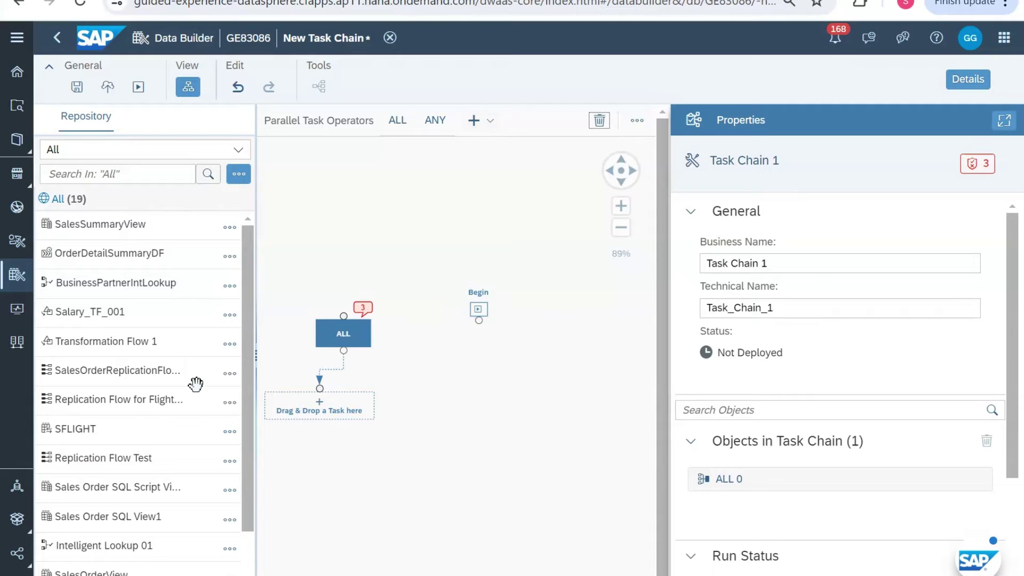
Step: Drop Replication Flow for Flight Details and Replication Flow Test onto the task chain canvas
{"action": "scroll", "coordinate": [196, 384], "scroll_direction": "down", "scroll_amount": 3}
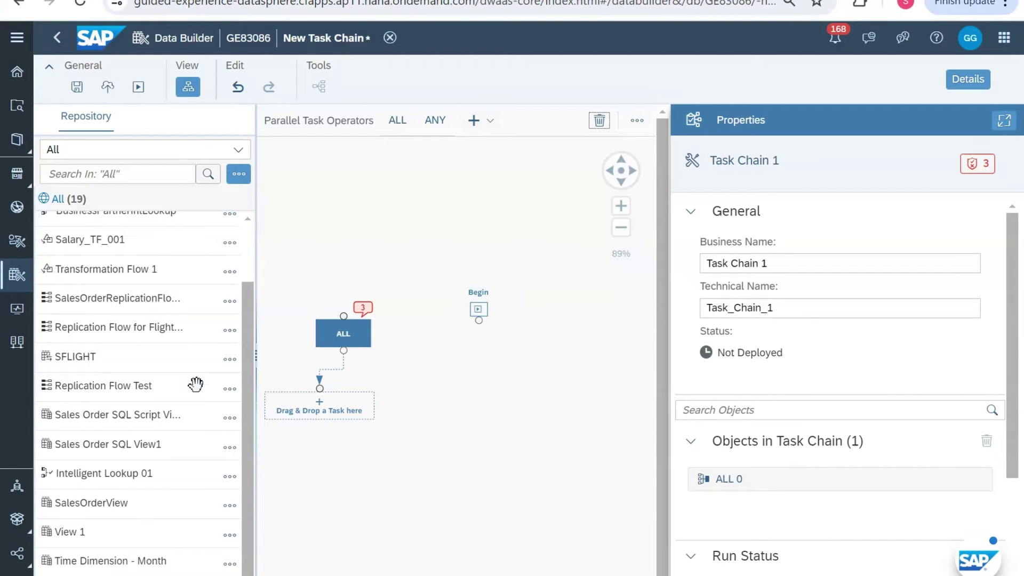
{"action": "scroll", "coordinate": [195, 384], "scroll_direction": "up", "scroll_amount": 2}
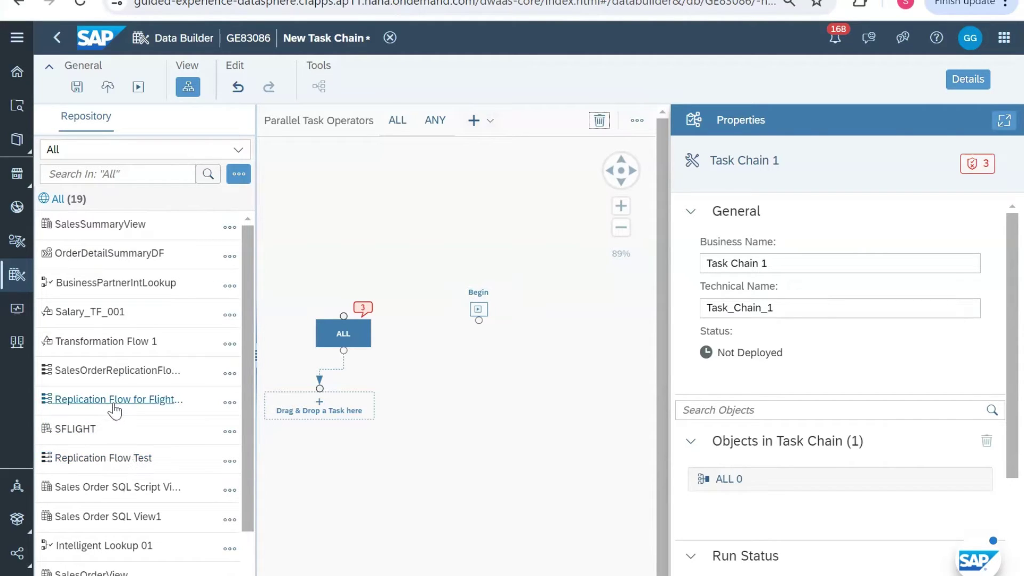
{"action": "left_click_drag", "start_coordinate": [113, 406], "coordinate": [445, 373]}
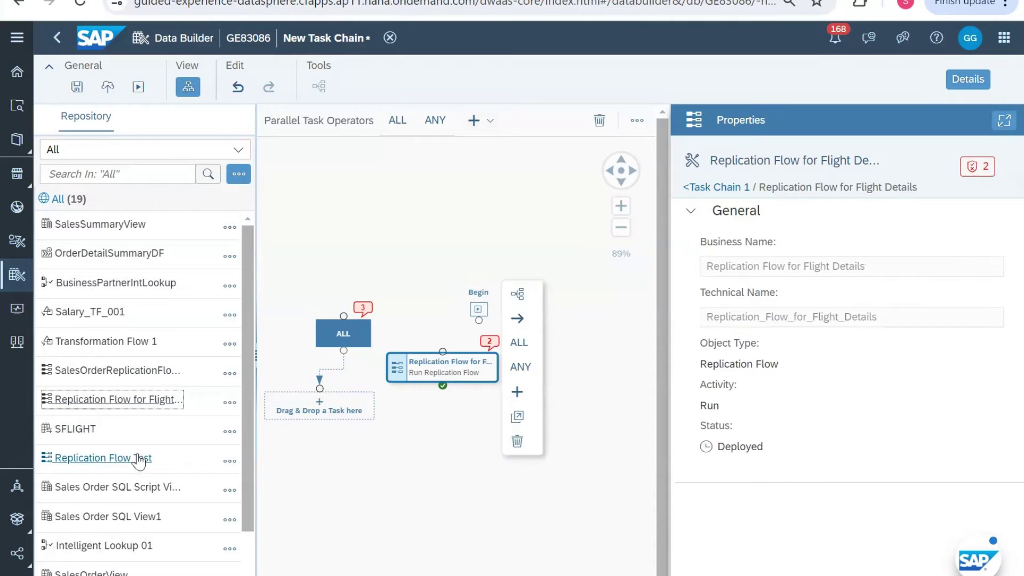
{"action": "left_click_drag", "start_coordinate": [140, 462], "coordinate": [594, 366]}
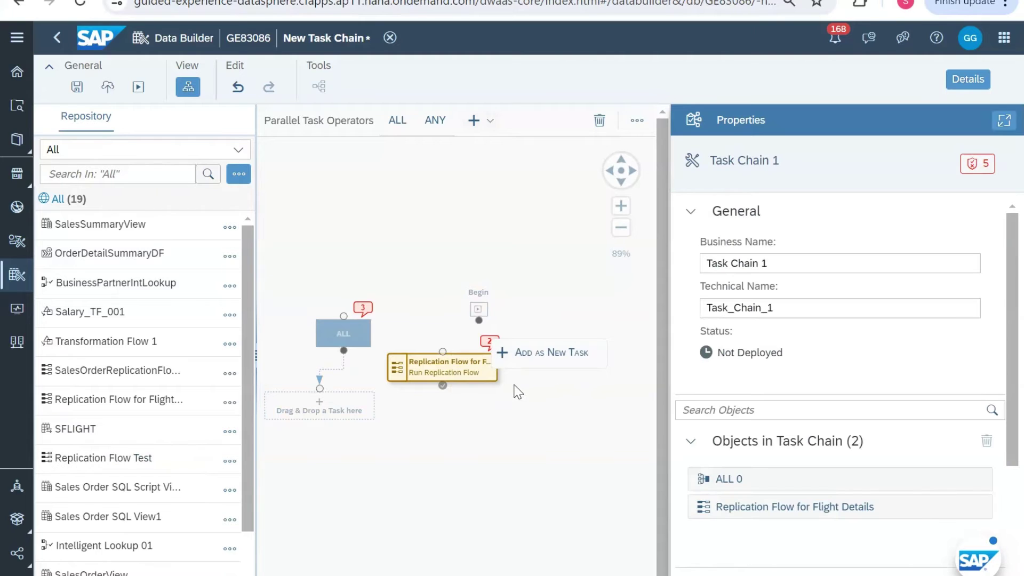
Step: Link Begin to Replication Flow for Flight Details and read its cannot-be-added validation error
{"action": "left_click", "coordinate": [456, 376]}
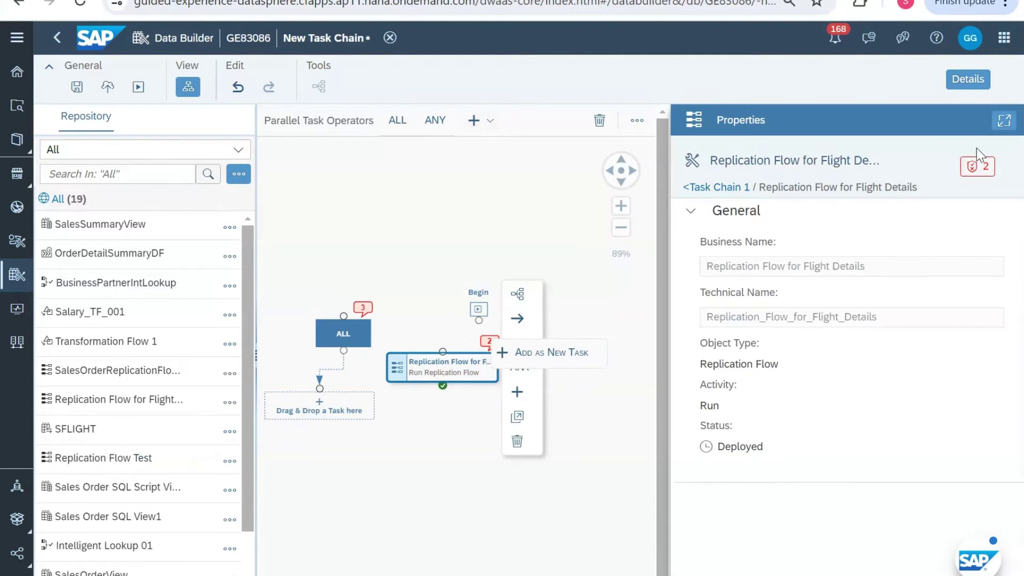
{"action": "left_click", "coordinate": [973, 170]}
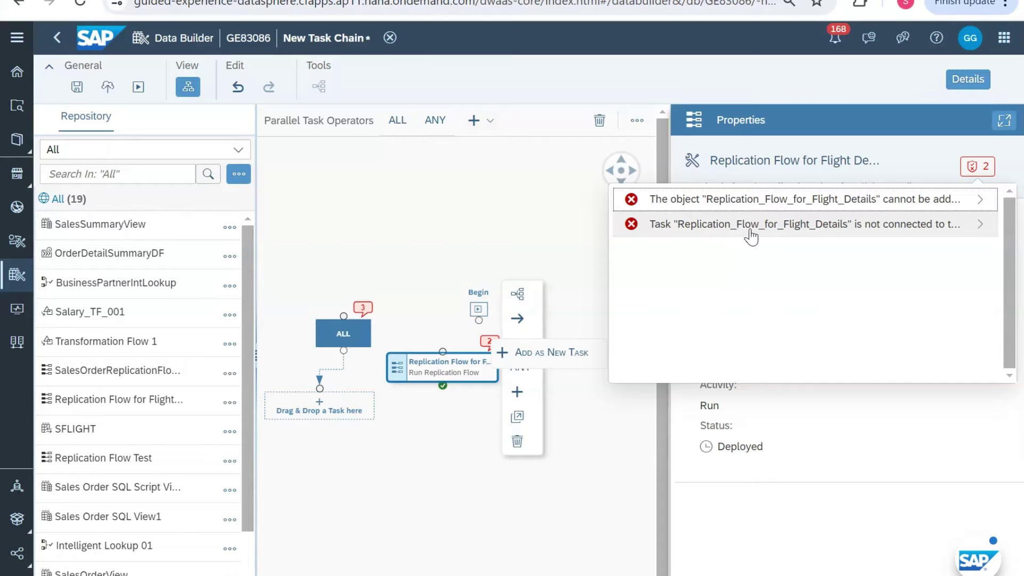
{"action": "left_click", "coordinate": [565, 400]}
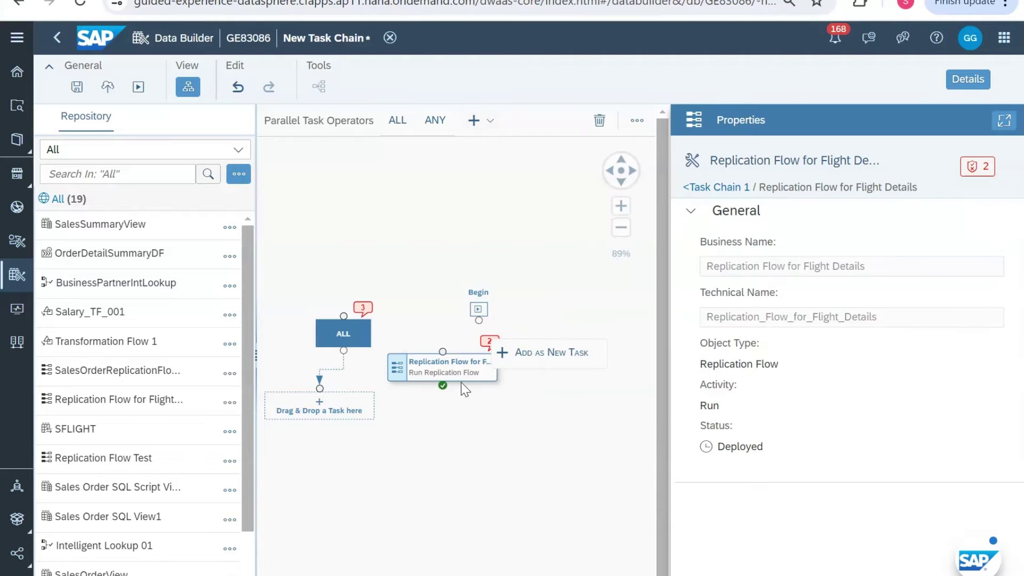
{"action": "left_click", "coordinate": [482, 310]}
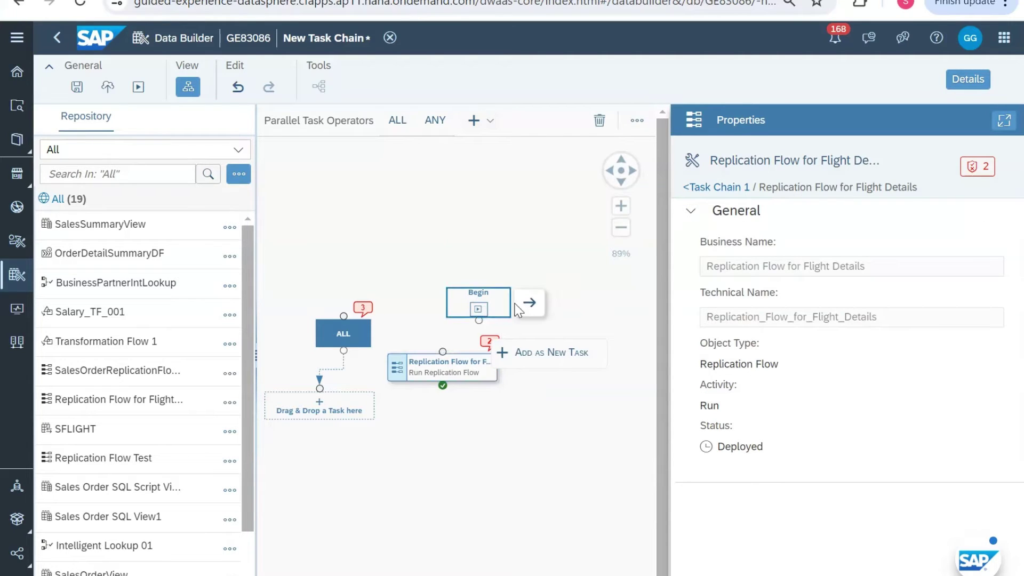
{"action": "left_click_drag", "start_coordinate": [528, 301], "coordinate": [459, 365]}
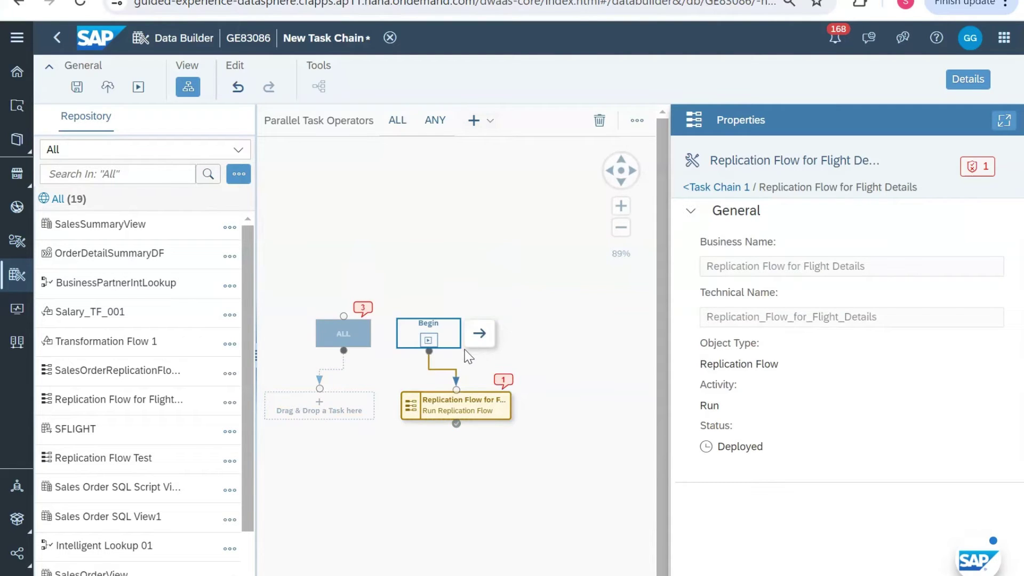
{"action": "left_click", "coordinate": [973, 166]}
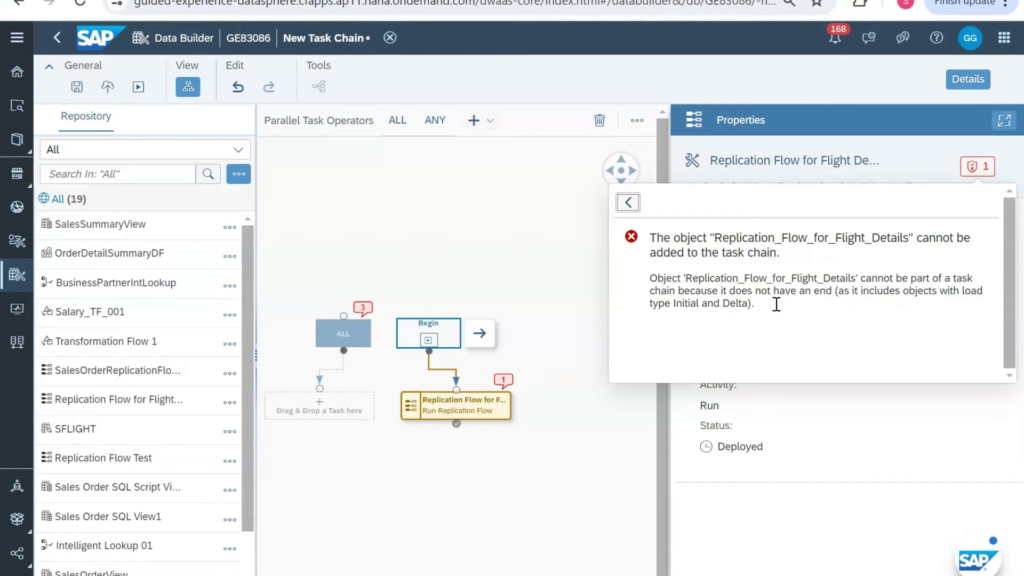
Step: Delete the Replication Flow for Flight Details task from the task chain canvas
{"action": "left_click_drag", "start_coordinate": [772, 303], "coordinate": [651, 285]}
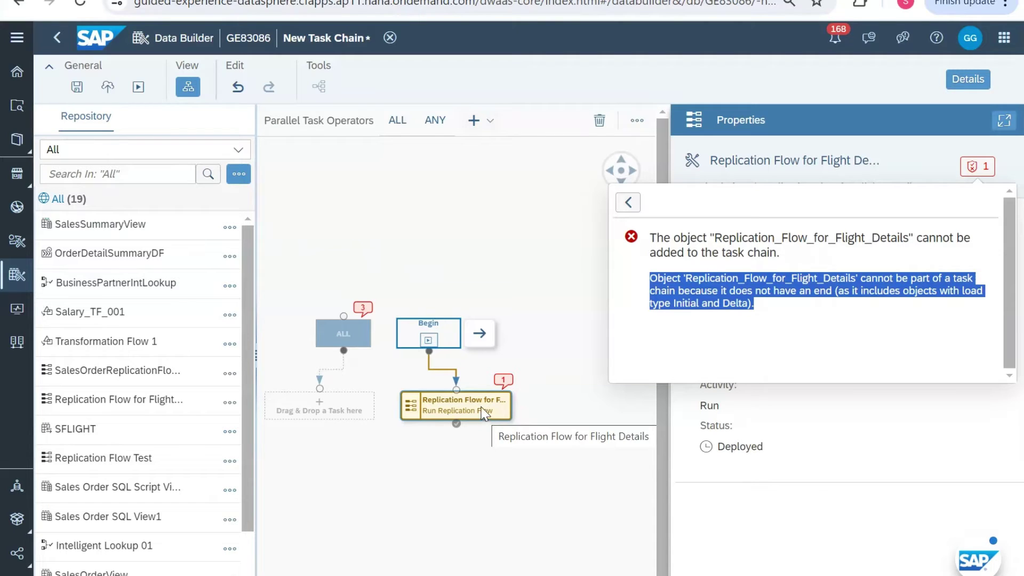
{"action": "left_click_drag", "start_coordinate": [484, 414], "coordinate": [456, 416]}
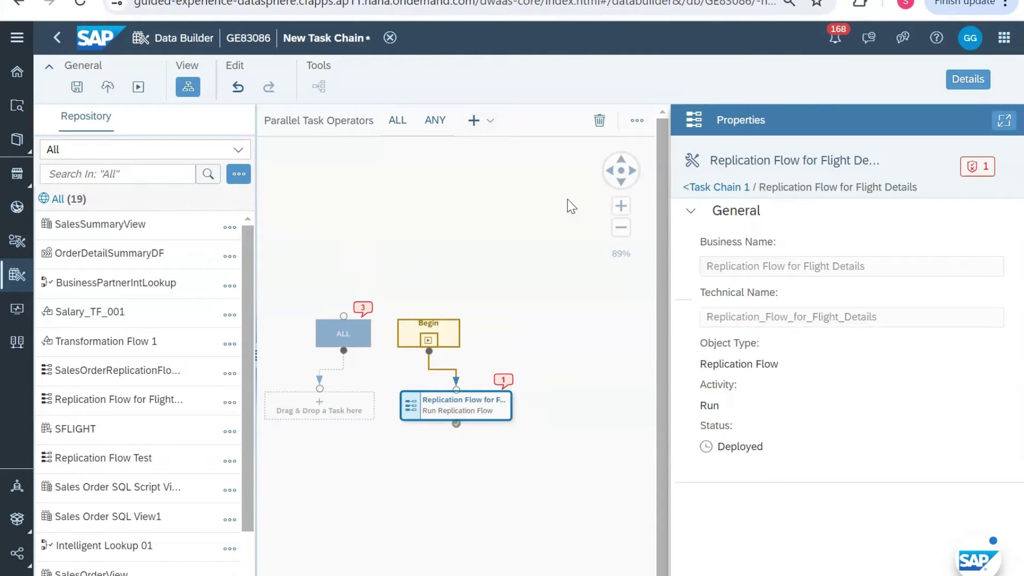
{"action": "left_click", "coordinate": [600, 122]}
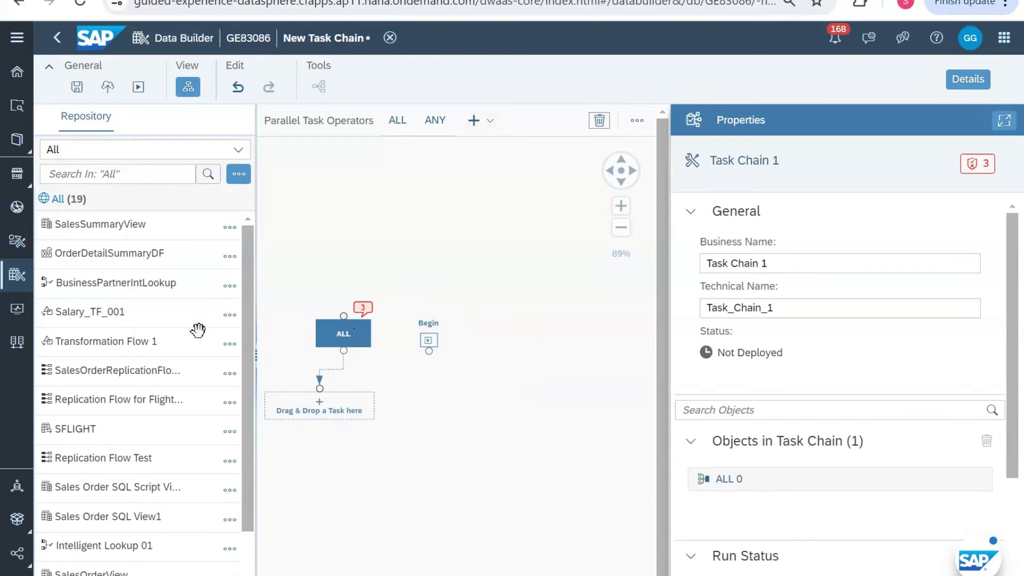
Step: Add SalesSummaryView to the canvas and connect Begin to it
{"action": "scroll", "coordinate": [198, 331], "scroll_direction": "down", "scroll_amount": 1}
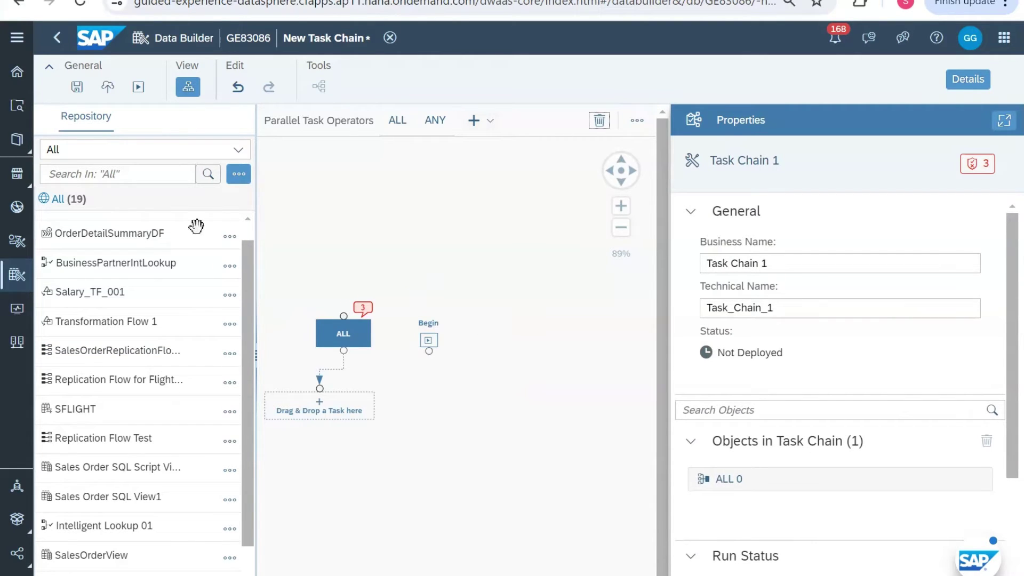
{"action": "scroll", "coordinate": [149, 251], "scroll_direction": "up", "scroll_amount": 1}
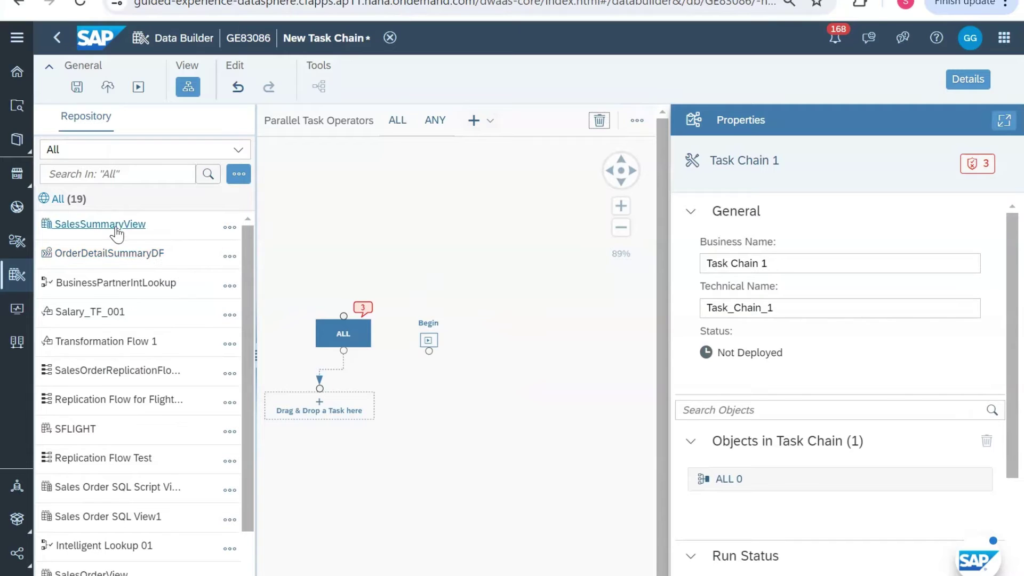
{"action": "left_click_drag", "start_coordinate": [116, 230], "coordinate": [452, 408]}
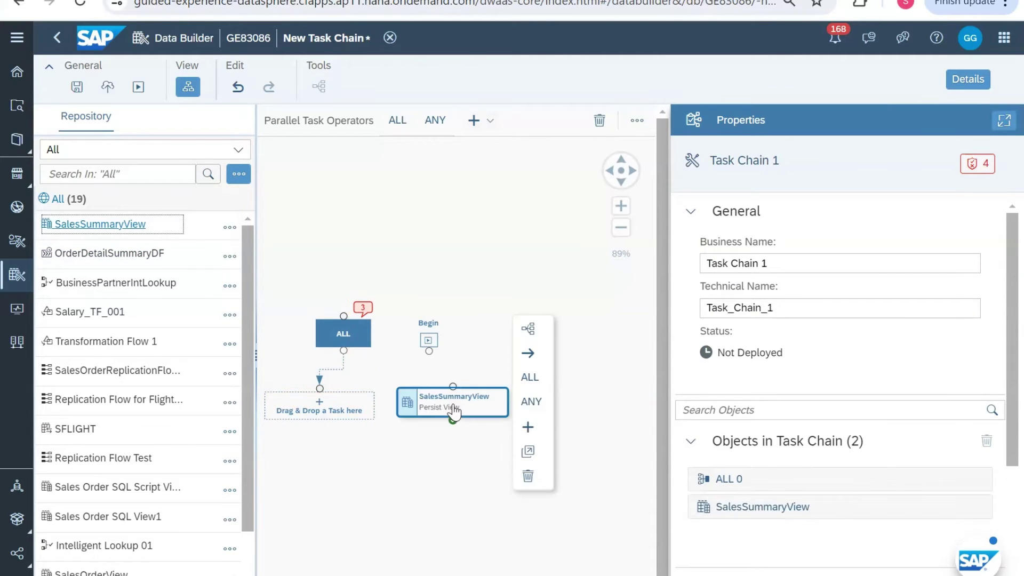
{"action": "left_click", "coordinate": [433, 344]}
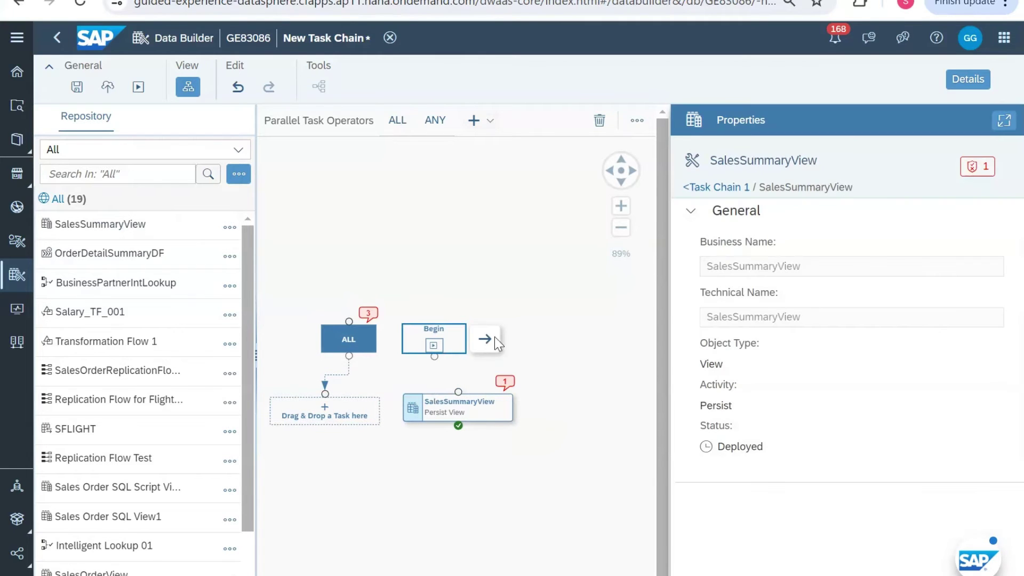
{"action": "left_click_drag", "start_coordinate": [496, 343], "coordinate": [464, 400]}
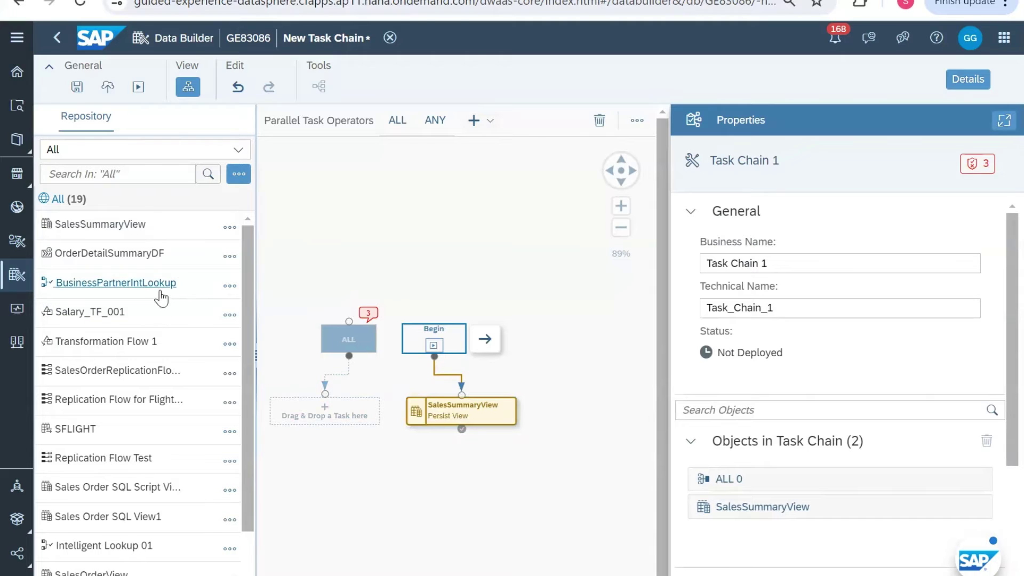
Step: Add BusinessPartnerIntLookup as a parallel Run Intelligent Lookup task beside SalesSummaryView
{"action": "left_click", "coordinate": [450, 414]}
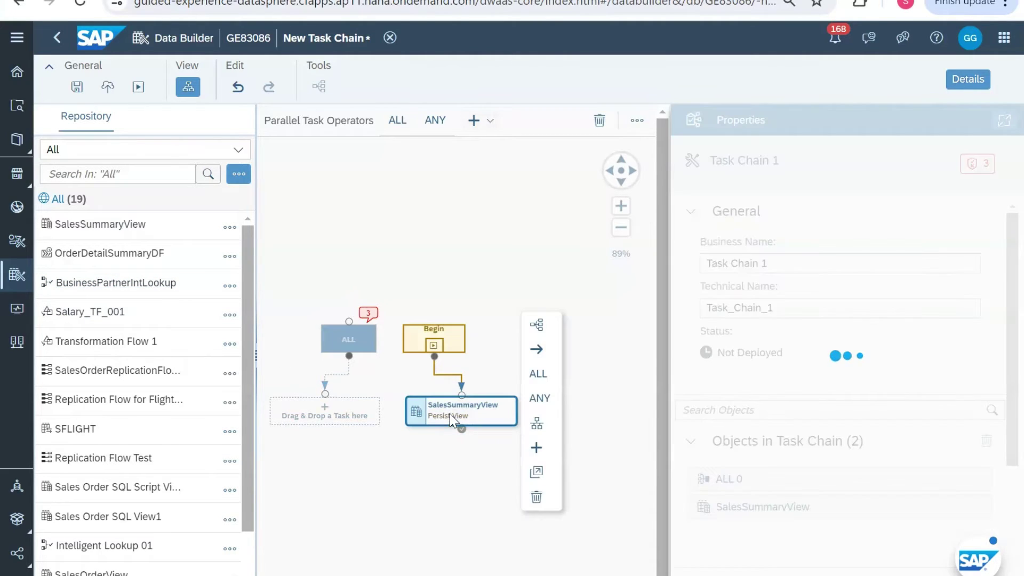
{"action": "left_click", "coordinate": [538, 424]}
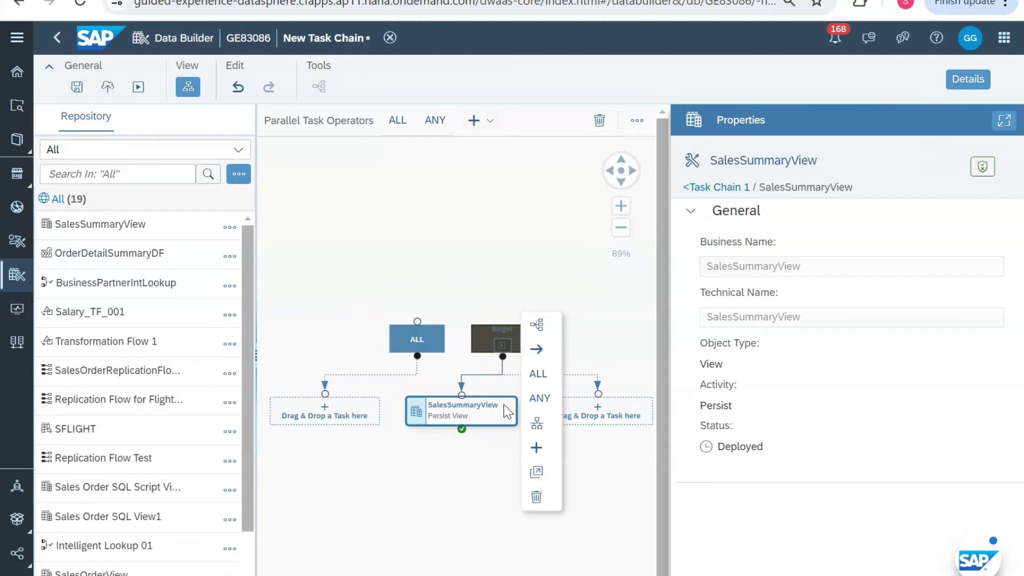
{"action": "left_click_drag", "start_coordinate": [150, 290], "coordinate": [597, 419]}
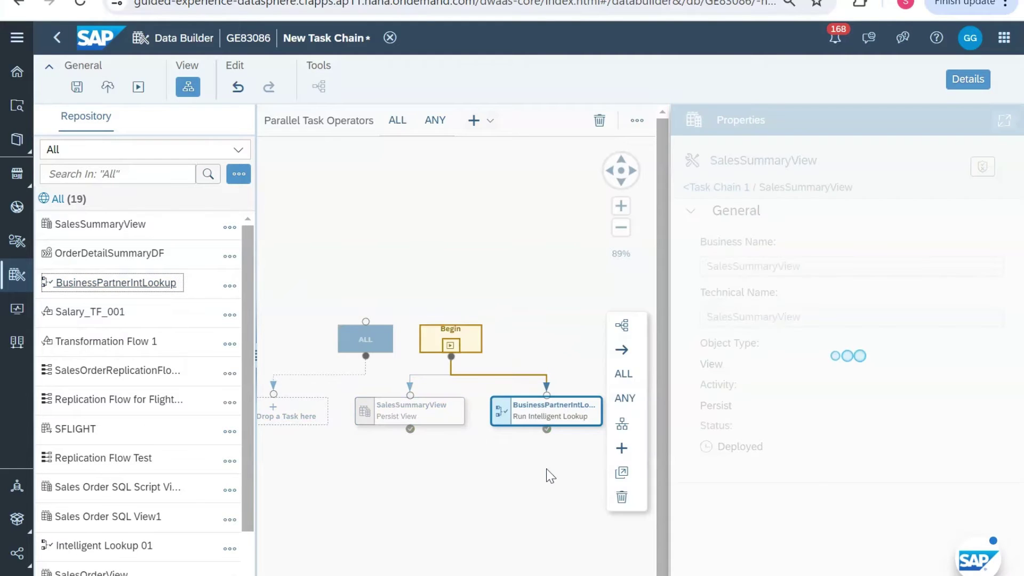
{"action": "left_click", "coordinate": [366, 340]}
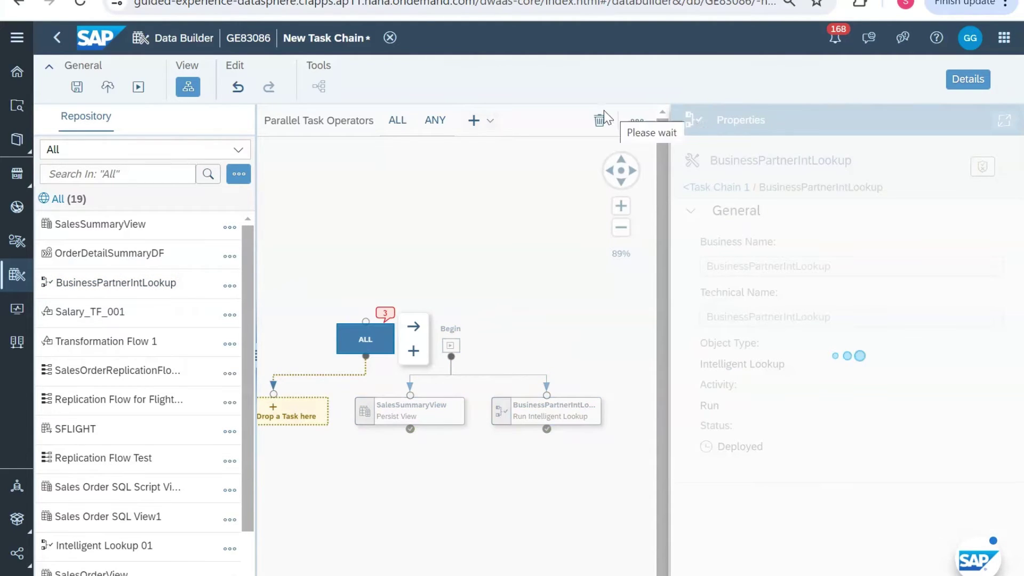
Step: Remove the empty ALL operator so Begin feeds the two parallel tasks directly
{"action": "left_click", "coordinate": [595, 127]}
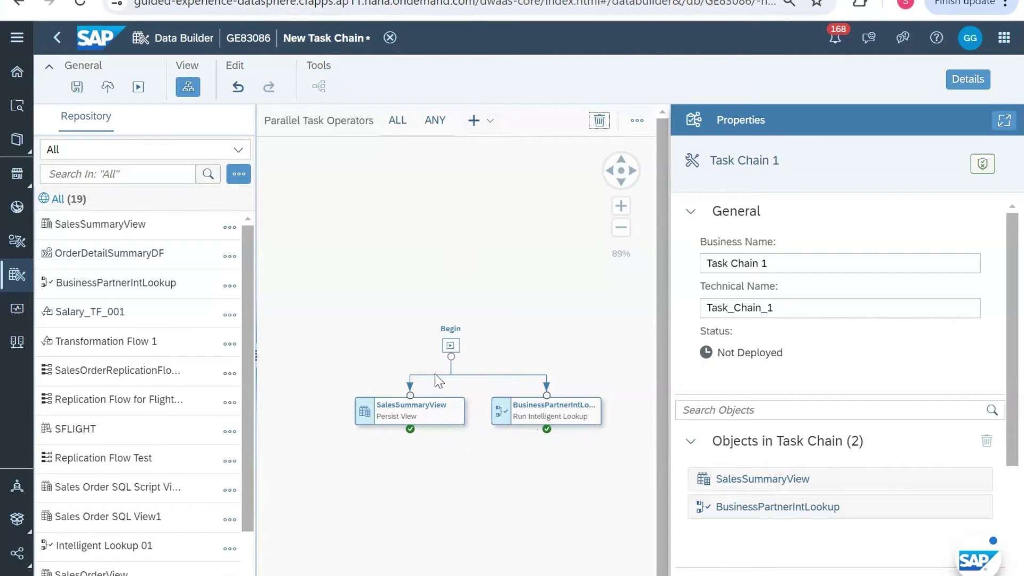
Step: Place a new ALL operator below the tasks and link SalesSummaryView and BusinessPartnerIntLookup into it
{"action": "left_click_drag", "start_coordinate": [397, 120], "coordinate": [479, 482]}
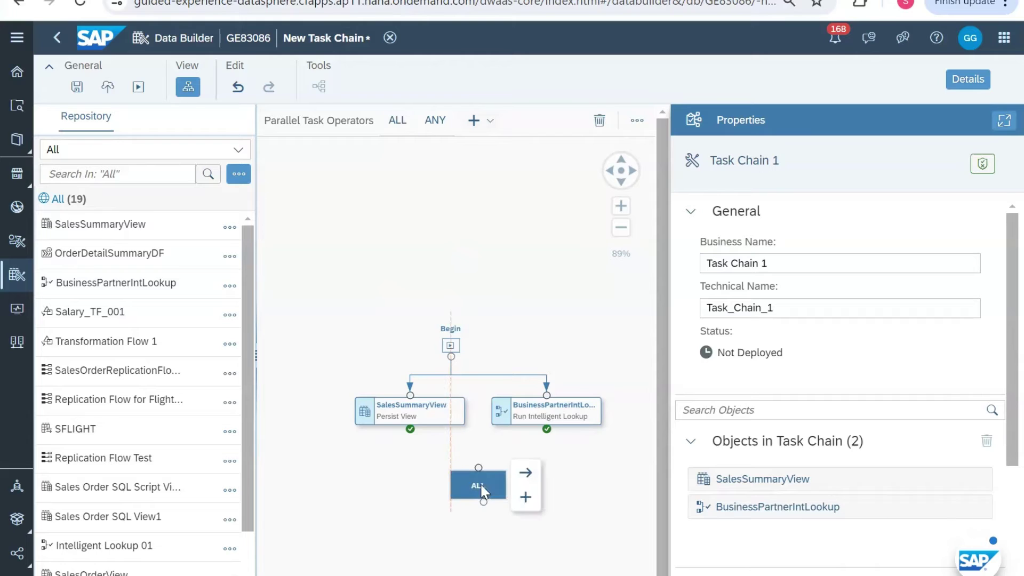
{"action": "left_click", "coordinate": [433, 409]}
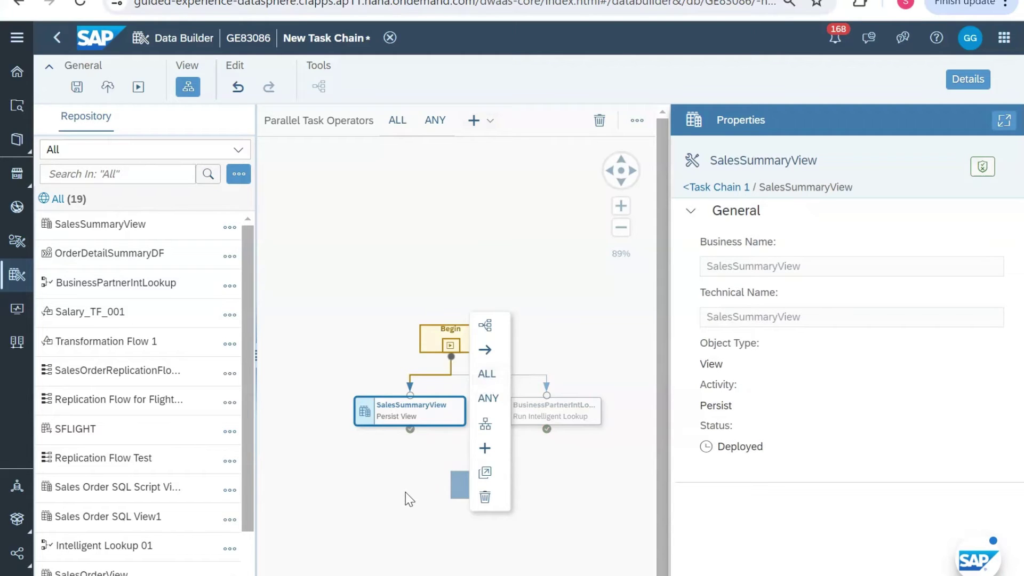
{"action": "left_click", "coordinate": [410, 421]}
{"action": "left_click_drag", "start_coordinate": [411, 427], "coordinate": [472, 484]}
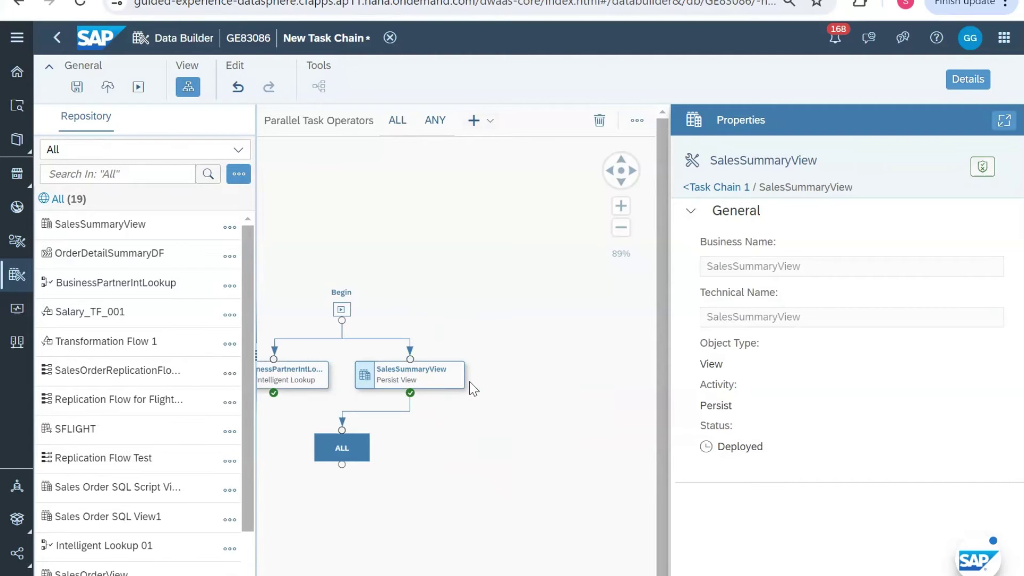
{"action": "left_click", "coordinate": [364, 368]}
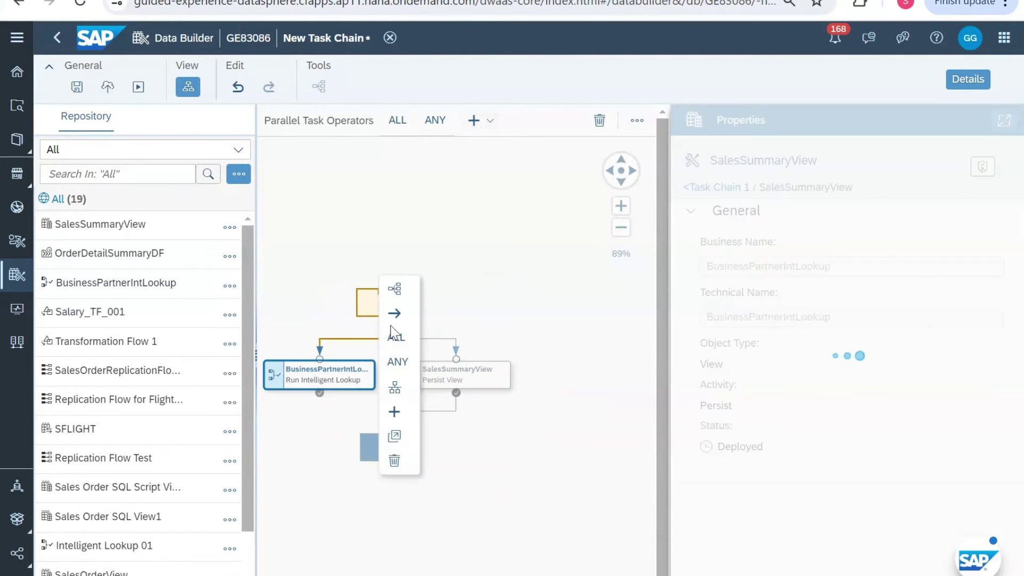
{"action": "left_click_drag", "start_coordinate": [394, 312], "coordinate": [381, 459]}
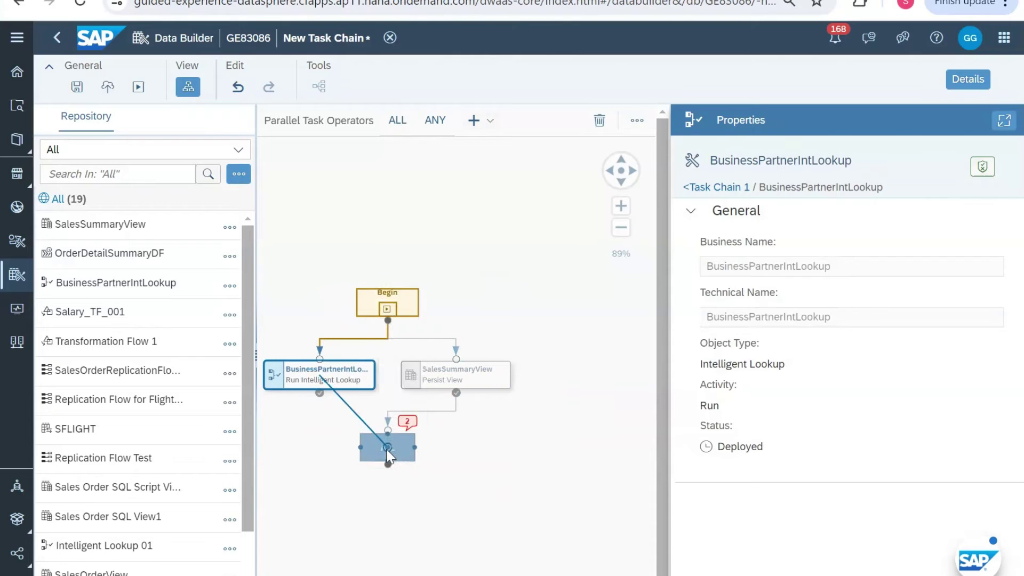
{"action": "left_click", "coordinate": [517, 453]}
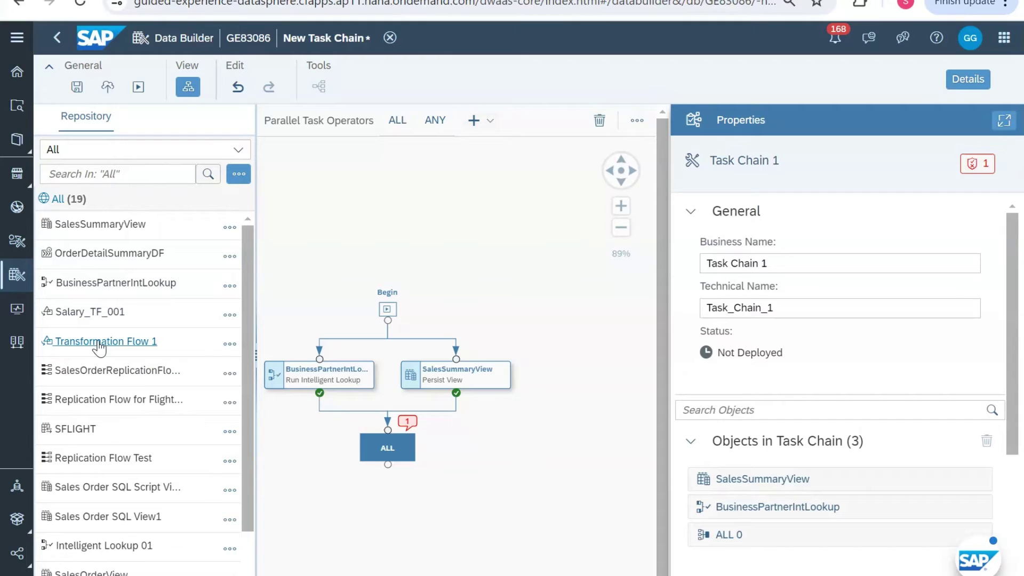
Step: Add Salary_TF_001 to the chain and connect the ALL operator to it
{"action": "left_click_drag", "start_coordinate": [94, 316], "coordinate": [391, 465]}
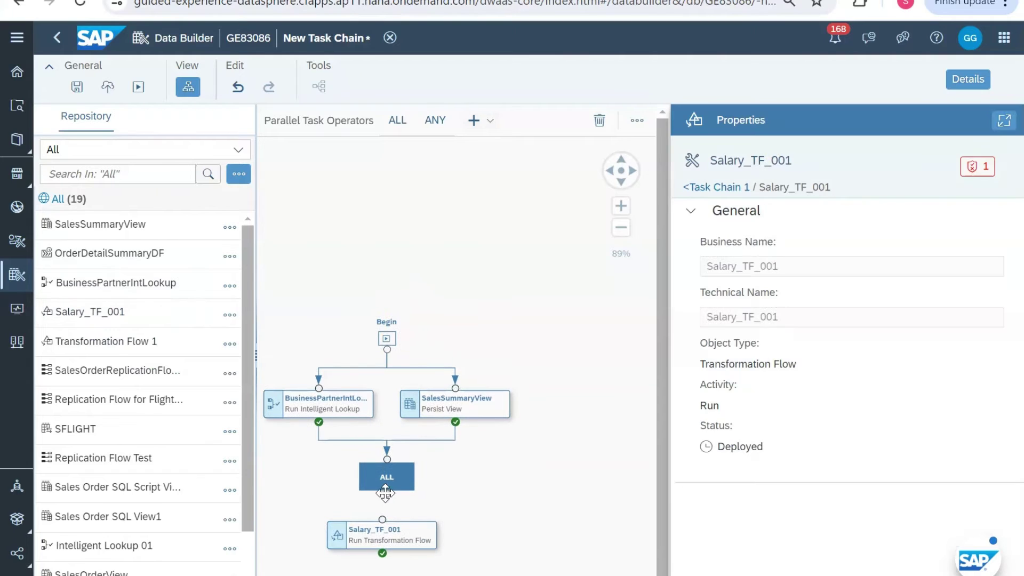
{"action": "left_click", "coordinate": [393, 479]}
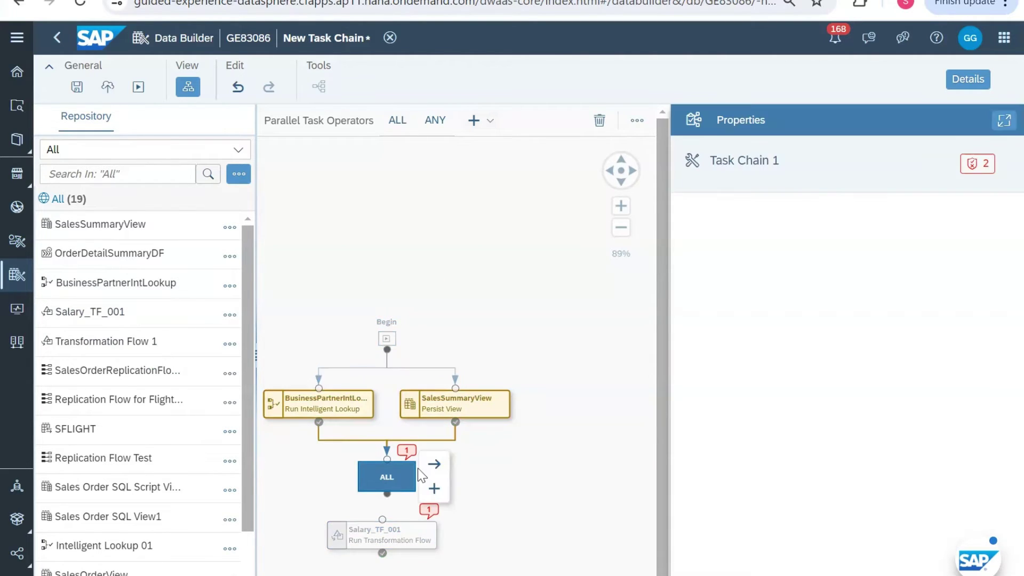
{"action": "left_click_drag", "start_coordinate": [434, 464], "coordinate": [381, 536]}
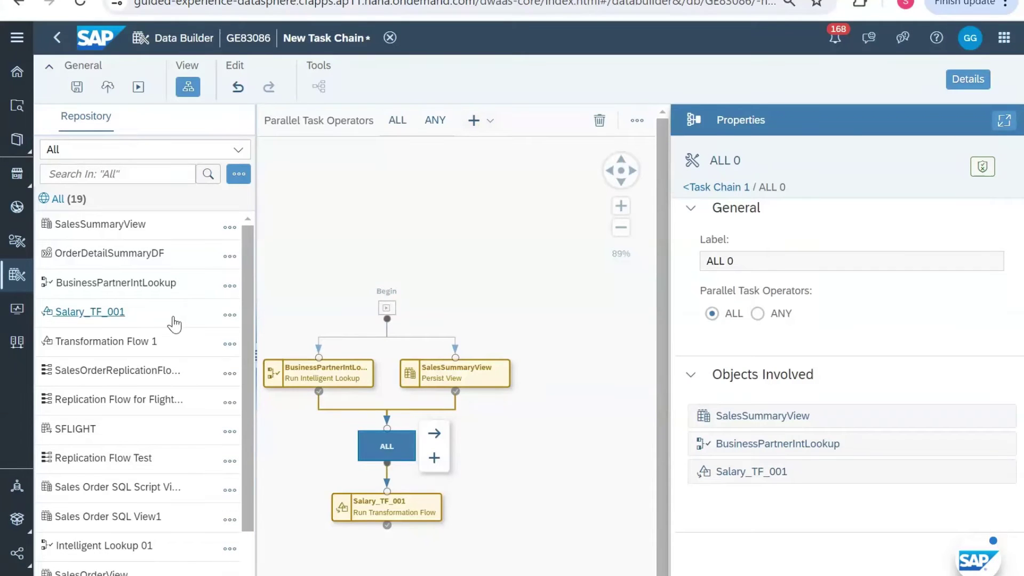
Step: Drag Transformation Flow 1 from the Repository onto the canvas beside Salary_TF_001
{"action": "scroll", "coordinate": [176, 320], "scroll_direction": "down", "scroll_amount": 2}
{"action": "scroll", "coordinate": [176, 324], "scroll_direction": "up", "scroll_amount": 2}
{"action": "scroll", "coordinate": [174, 323], "scroll_direction": "down", "scroll_amount": 3}
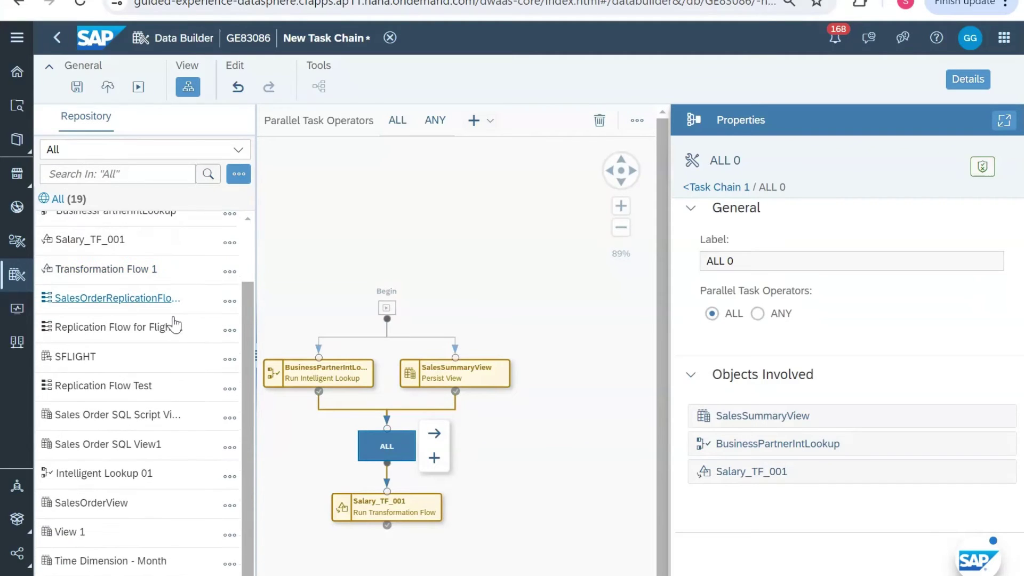
{"action": "scroll", "coordinate": [184, 399], "scroll_direction": "up", "scroll_amount": 3}
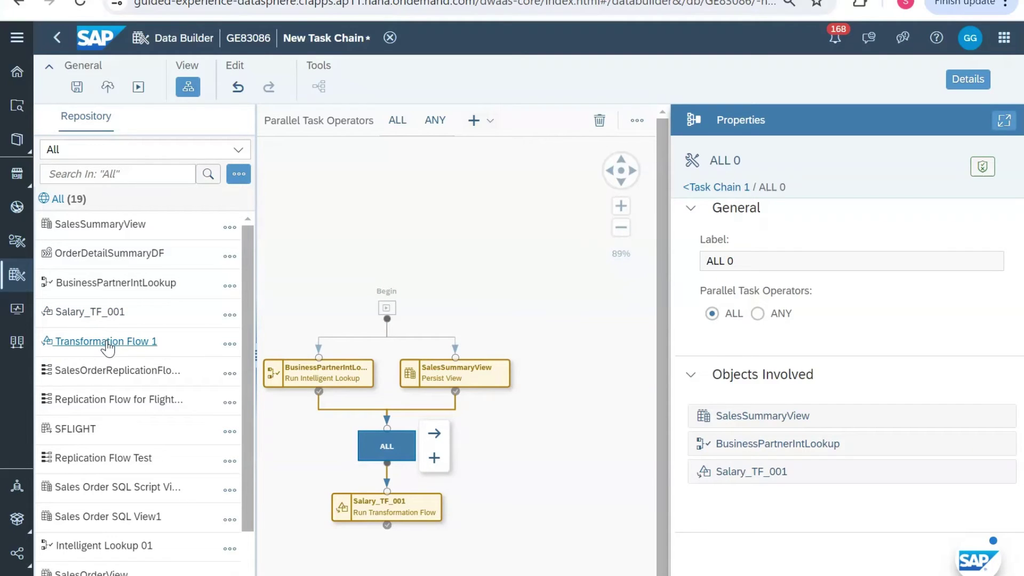
{"action": "left_click_drag", "start_coordinate": [108, 347], "coordinate": [516, 505]}
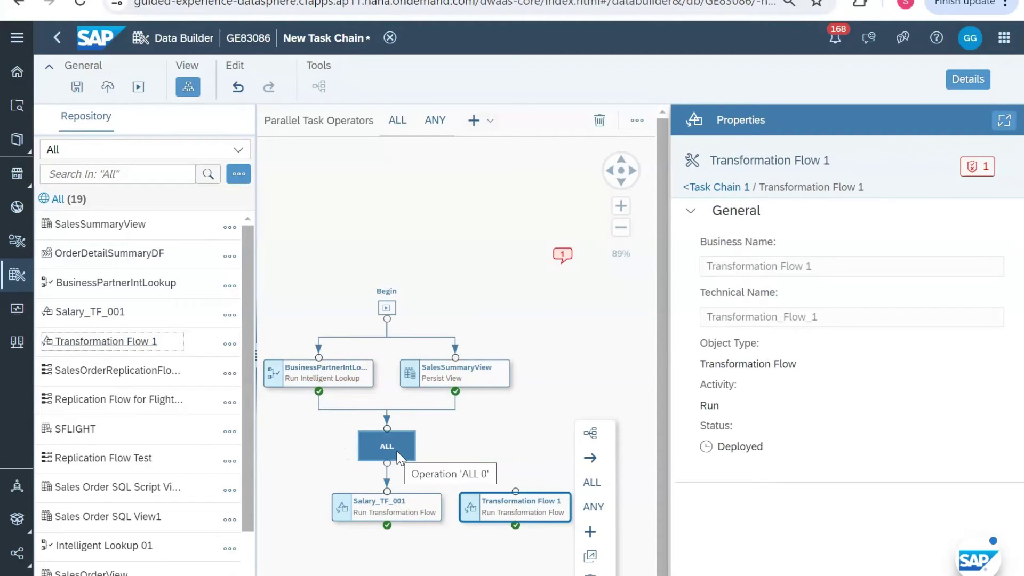
Step: Put Transformation Flow 1 in a parallel branch beside Salary_TF_001 and add an ANY operator below
{"action": "left_click", "coordinate": [416, 501]}
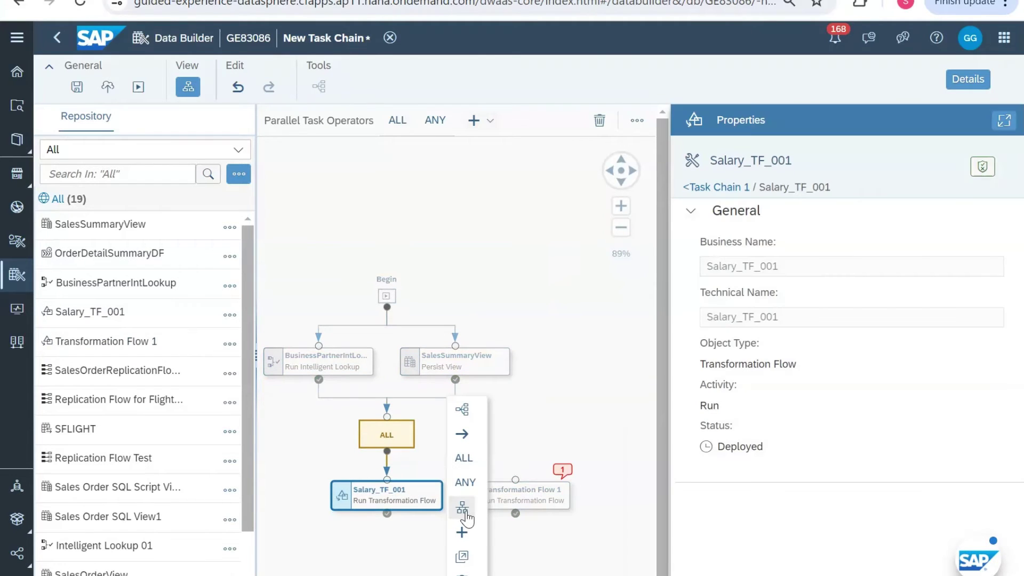
{"action": "left_click", "coordinate": [462, 509]}
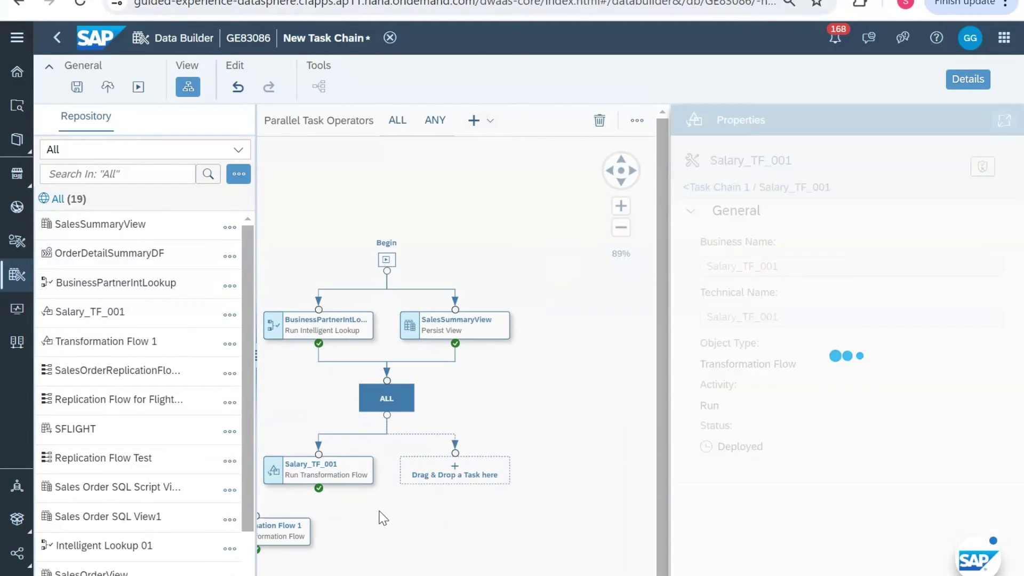
{"action": "left_click_drag", "start_coordinate": [323, 529], "coordinate": [511, 452]}
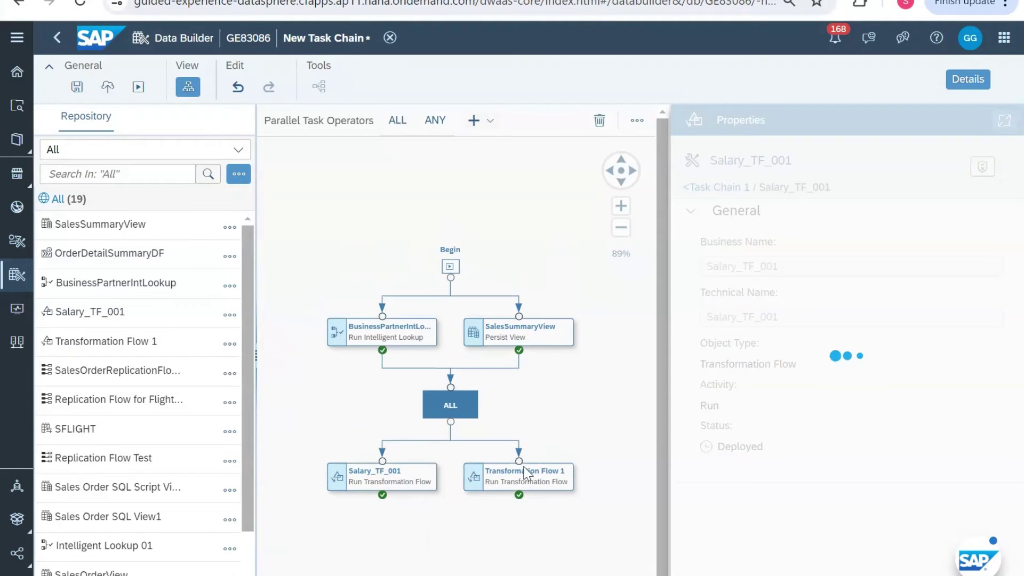
{"action": "left_click", "coordinate": [425, 498]}
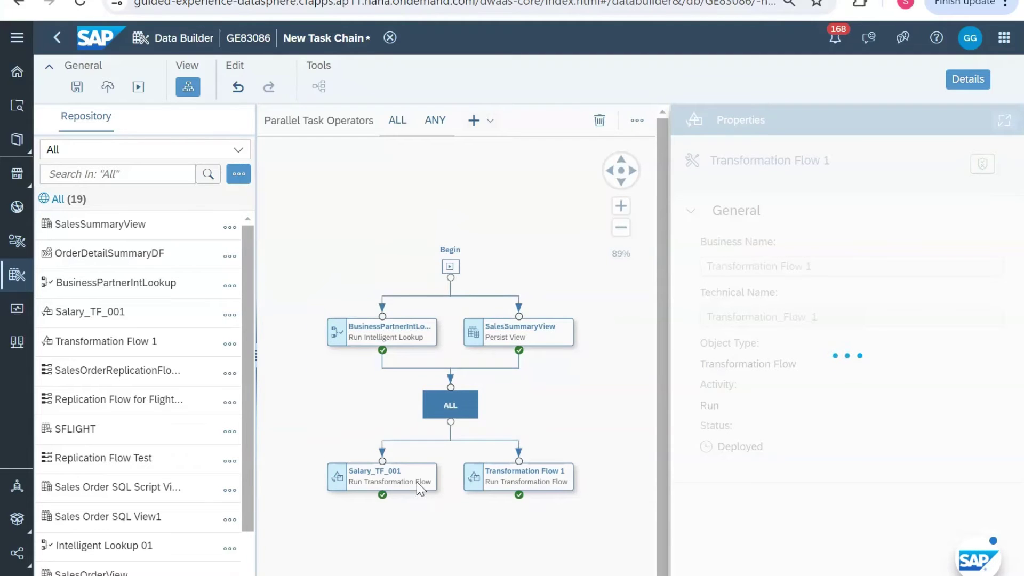
{"action": "left_click", "coordinate": [435, 120]}
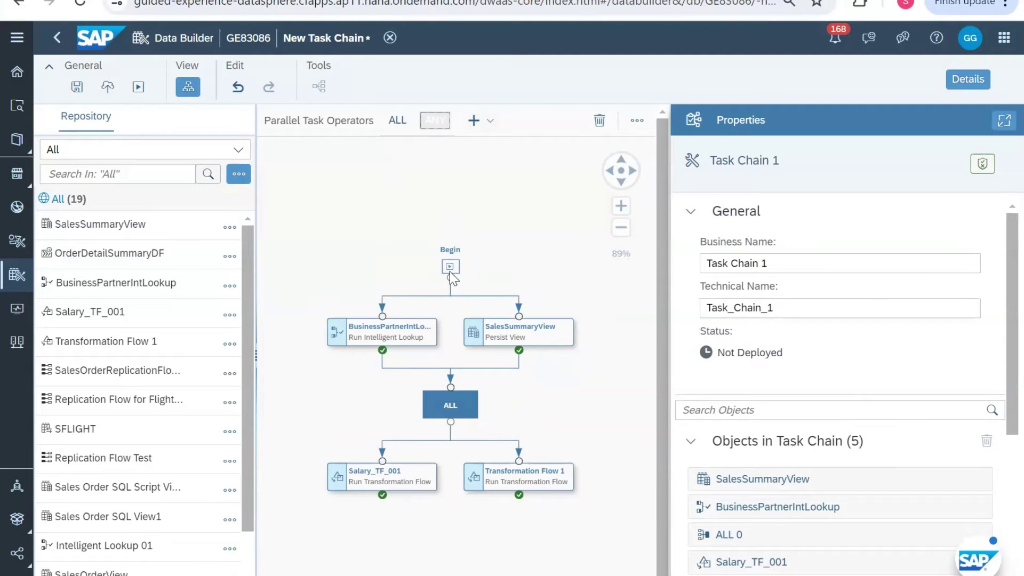
{"action": "left_click", "coordinate": [450, 549]}
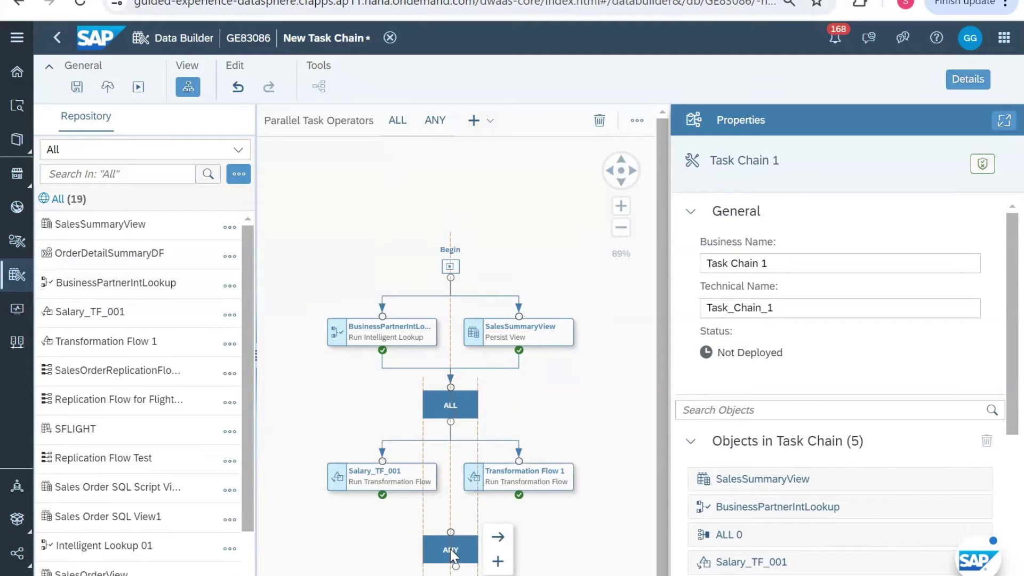
Step: Connect Salary_TF_001 and Transformation Flow 1 to the ANY operator
{"action": "left_click", "coordinate": [417, 488]}
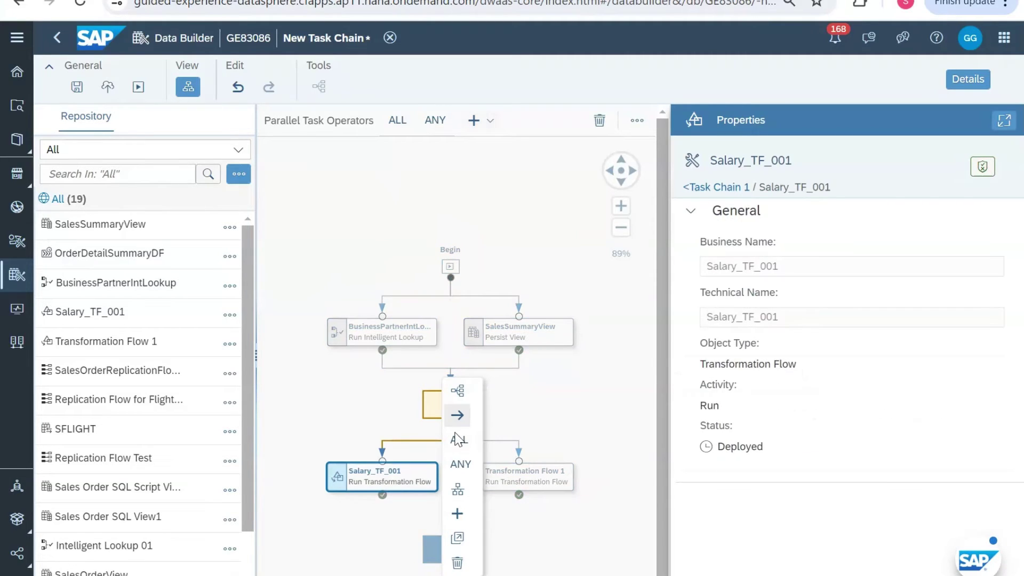
{"action": "left_click_drag", "start_coordinate": [457, 414], "coordinate": [452, 537]}
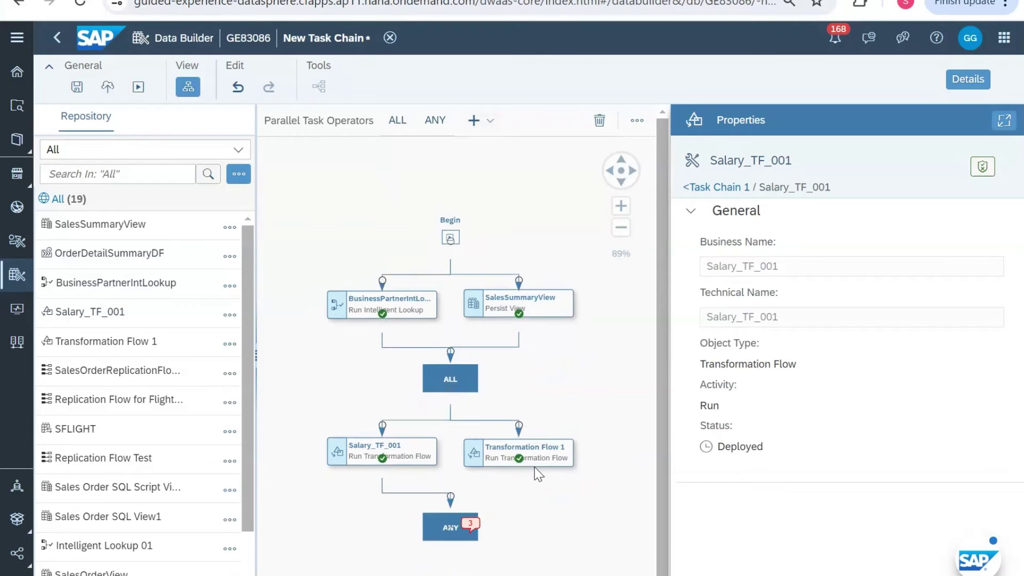
{"action": "left_click", "coordinate": [538, 445]}
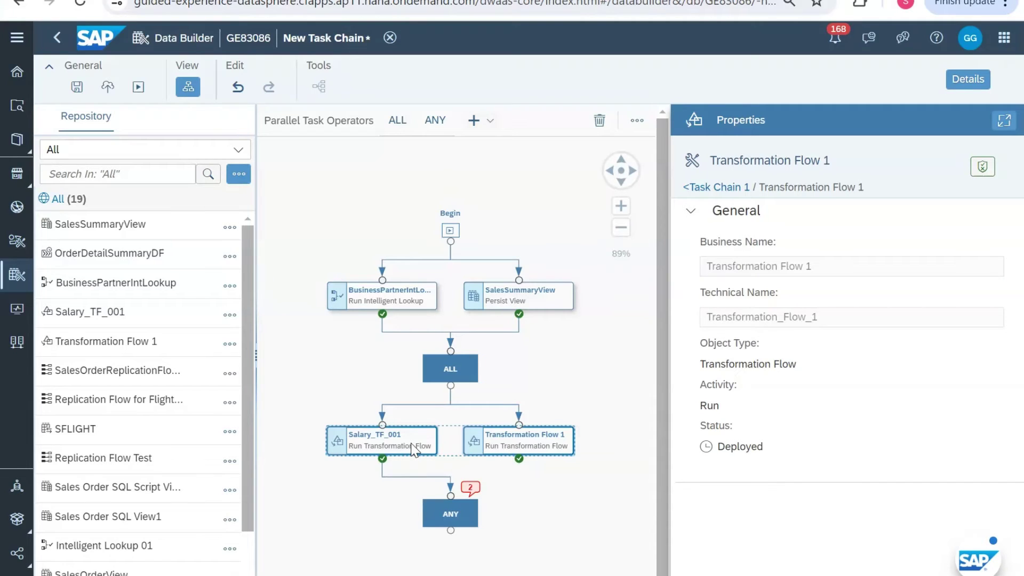
{"action": "left_click_drag", "start_coordinate": [414, 450], "coordinate": [374, 455]}
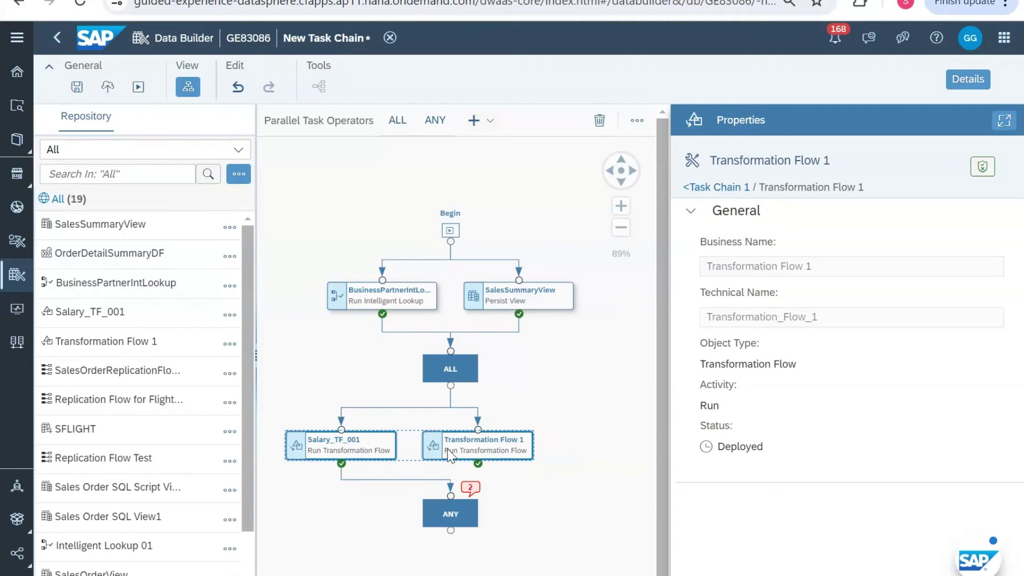
{"action": "left_click", "coordinate": [502, 446]}
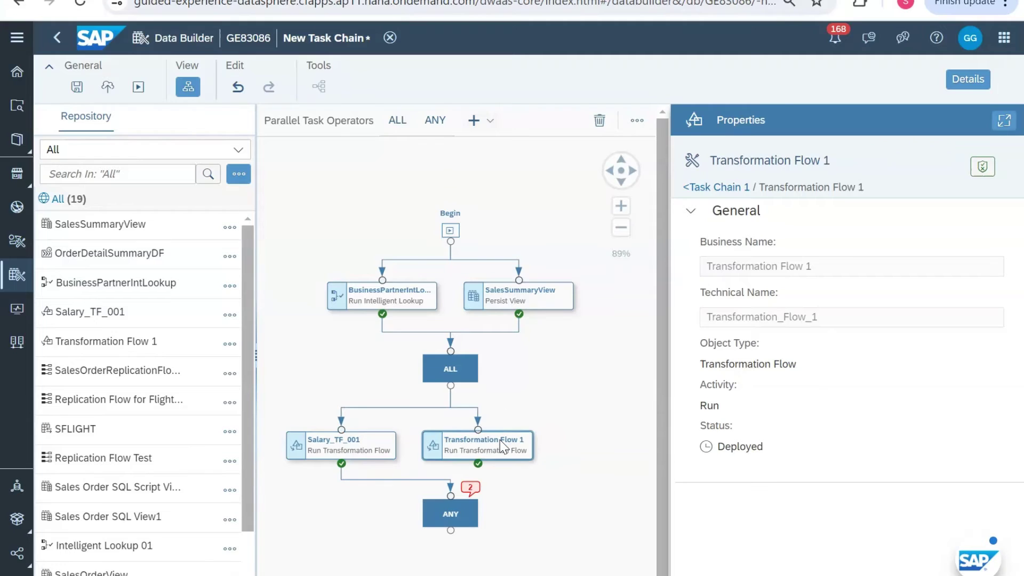
{"action": "left_click_drag", "start_coordinate": [552, 384], "coordinate": [449, 504]}
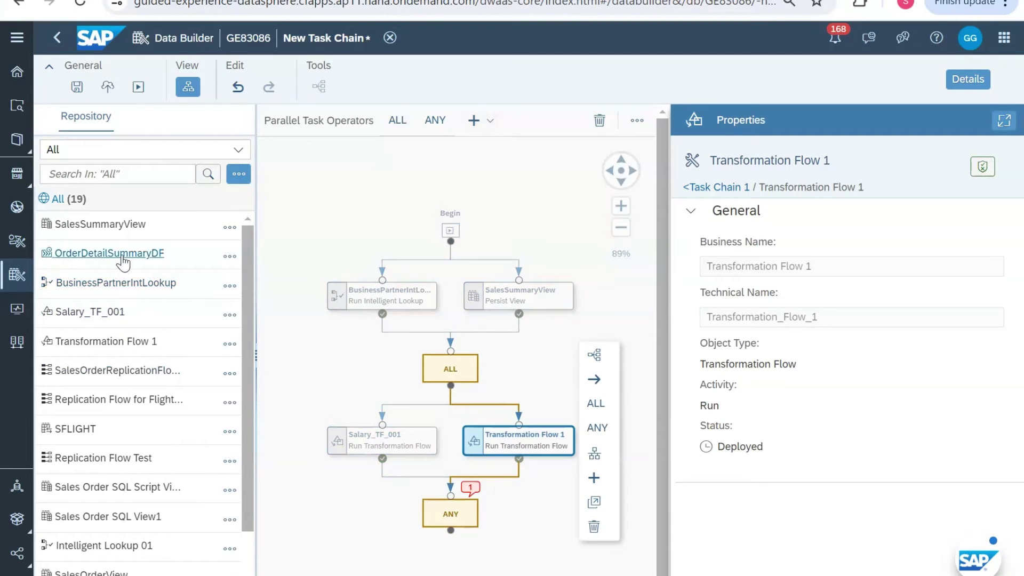
Step: Add OrderDetailSummaryDF as a Run Data Flow task following the ANY operator, then review it
{"action": "left_click_drag", "start_coordinate": [123, 261], "coordinate": [459, 523]}
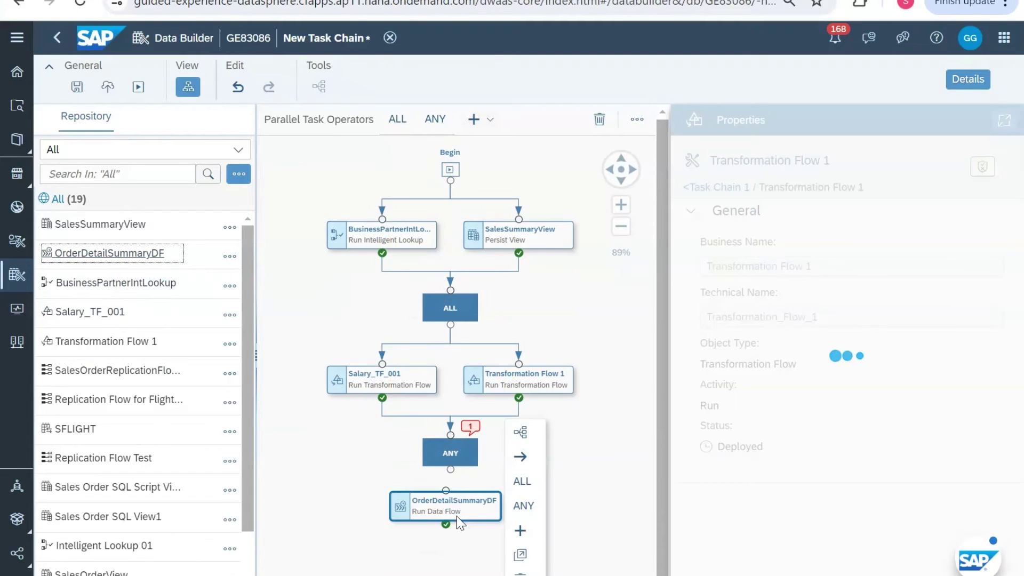
{"action": "left_click", "coordinate": [454, 463]}
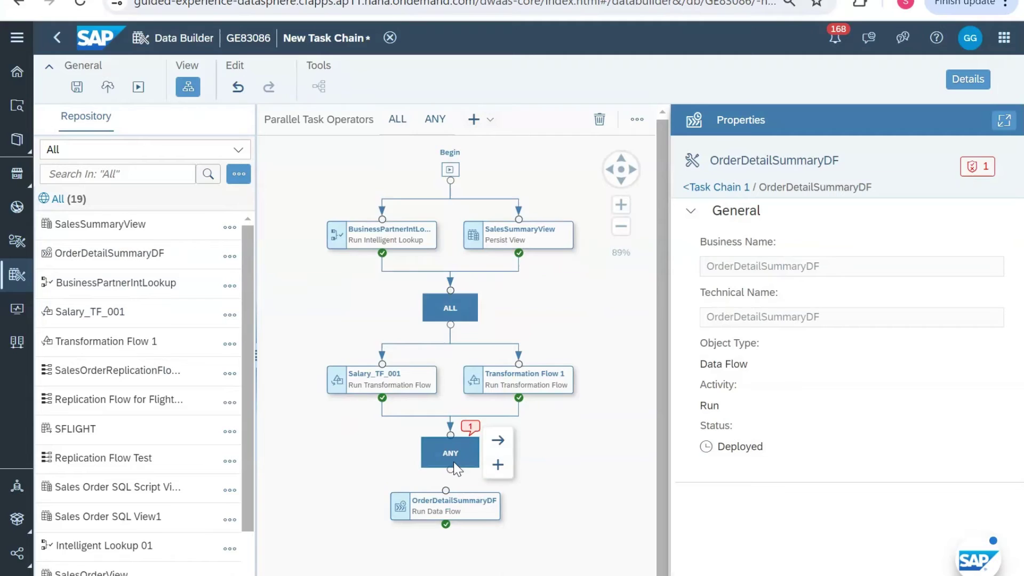
{"action": "left_click_drag", "start_coordinate": [454, 464], "coordinate": [446, 509]}
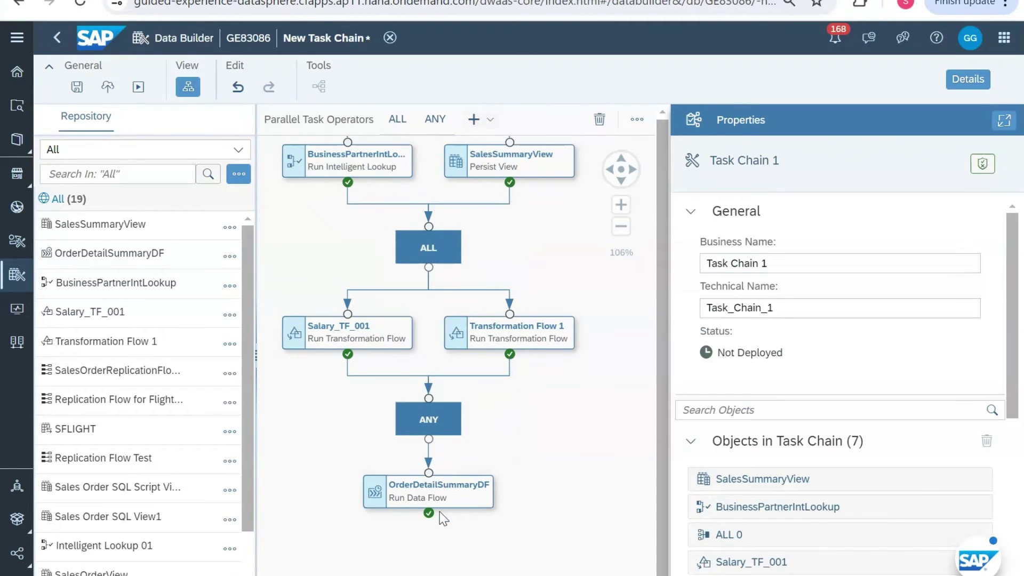
{"action": "left_click", "coordinate": [442, 498]}
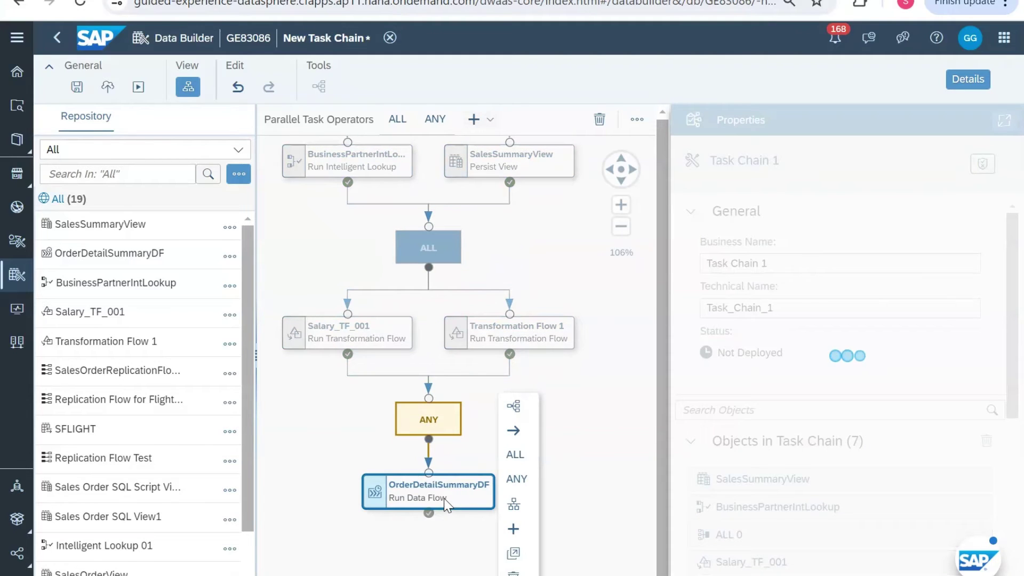
{"action": "left_click", "coordinate": [438, 426]}
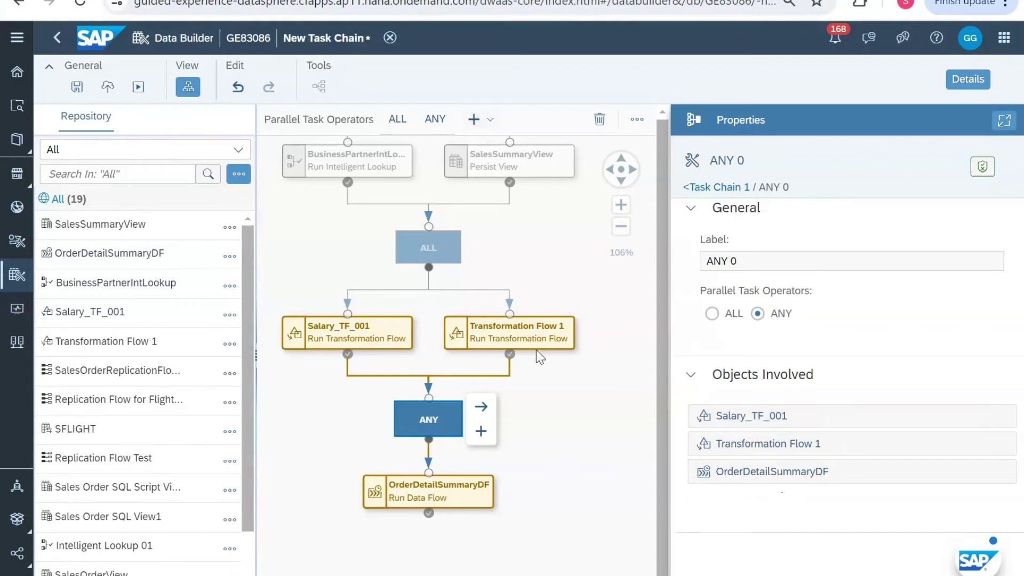
{"action": "left_click", "coordinate": [448, 485]}
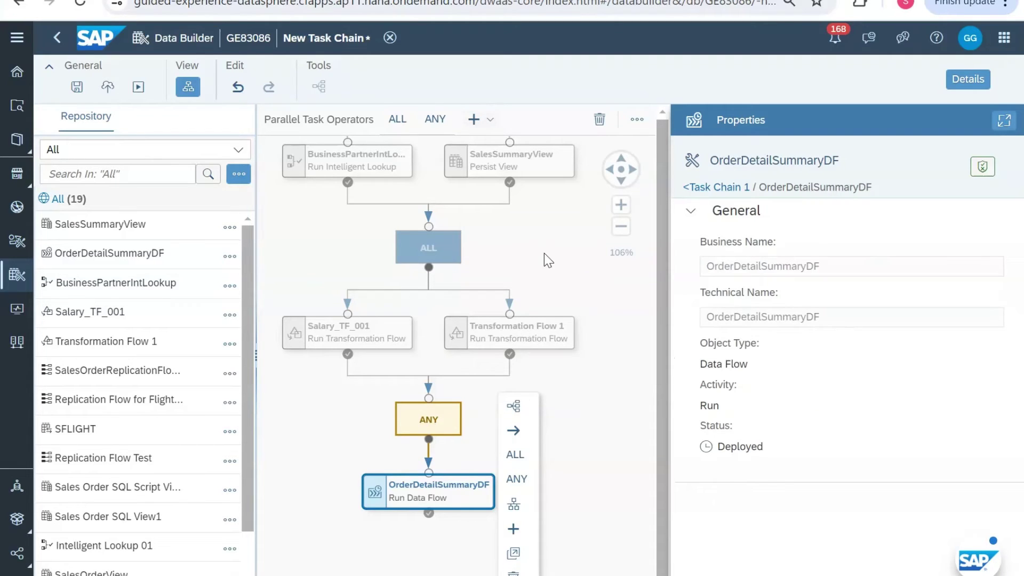
{"action": "scroll", "coordinate": [544, 253], "scroll_direction": "up", "scroll_amount": 2}
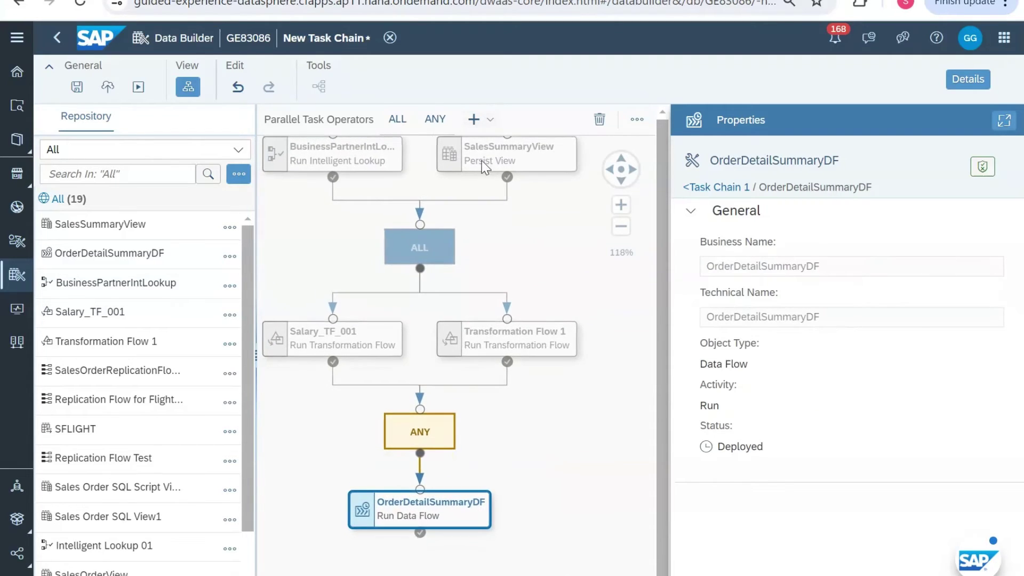
Step: Fit the seven-object chain, Begin to OrderDetailSummaryDF, to the canvas with Fit to Screen
{"action": "left_click", "coordinate": [490, 120]}
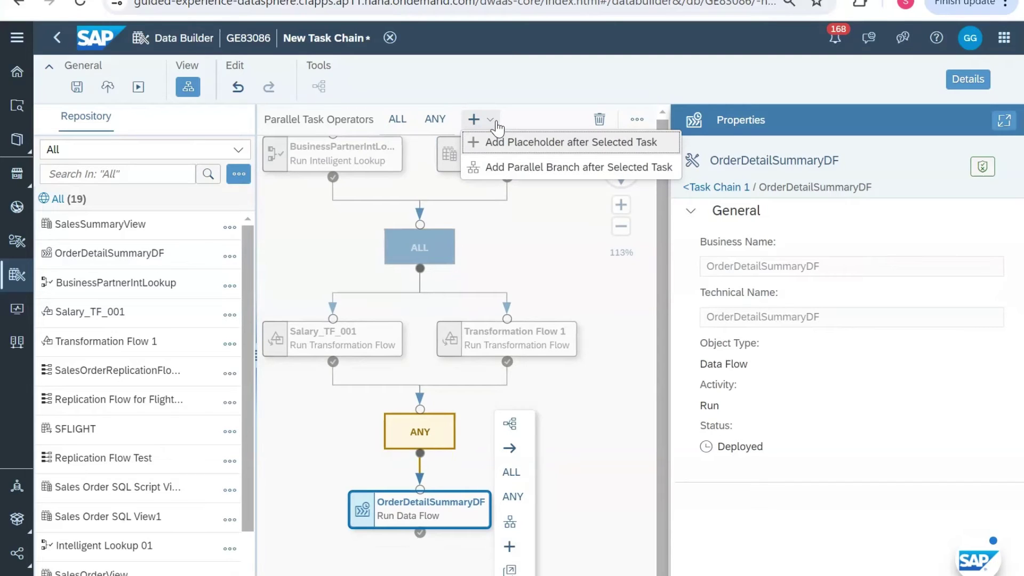
{"action": "left_click", "coordinate": [544, 250]}
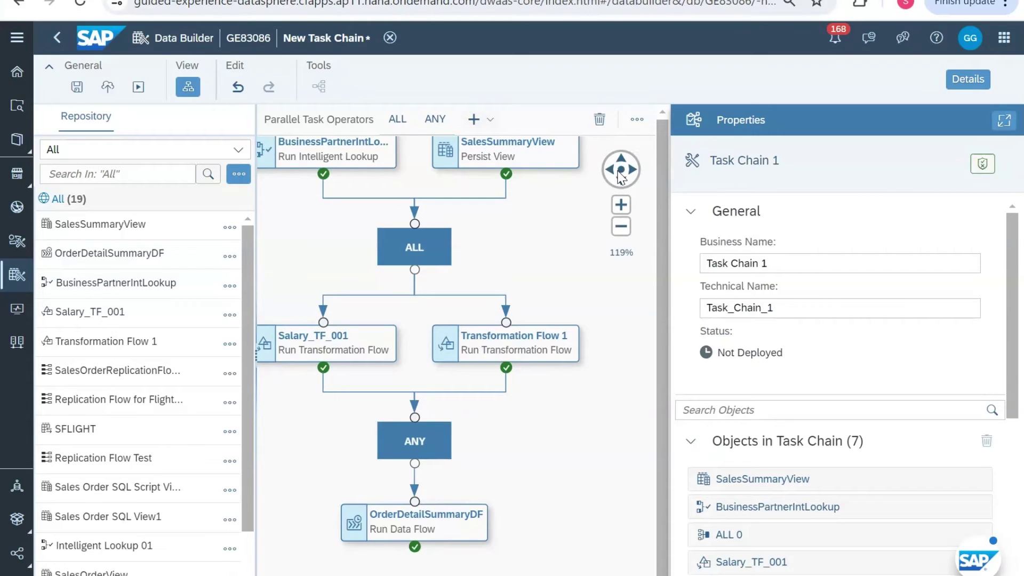
{"action": "left_click", "coordinate": [636, 119]}
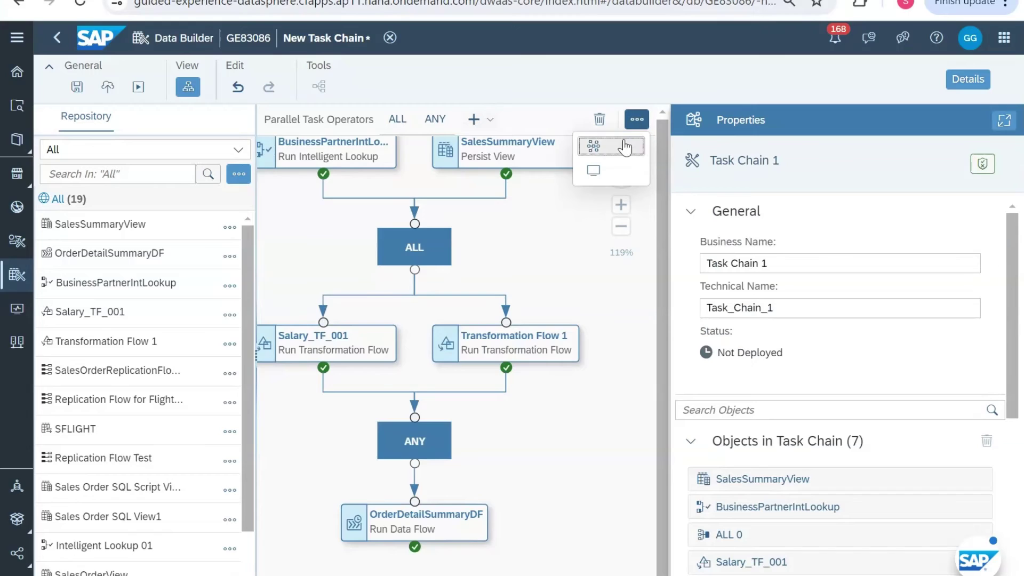
{"action": "left_click", "coordinate": [625, 147]}
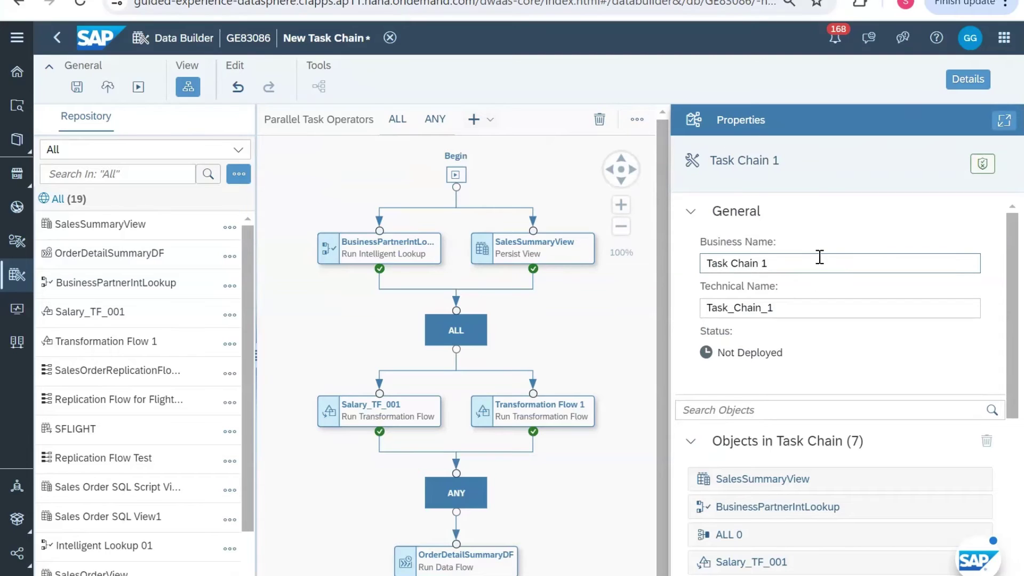
Step: Rename the task chain's business name to 'OrderDetailsTC'
{"action": "left_click_drag", "start_coordinate": [776, 261], "coordinate": [682, 269]}
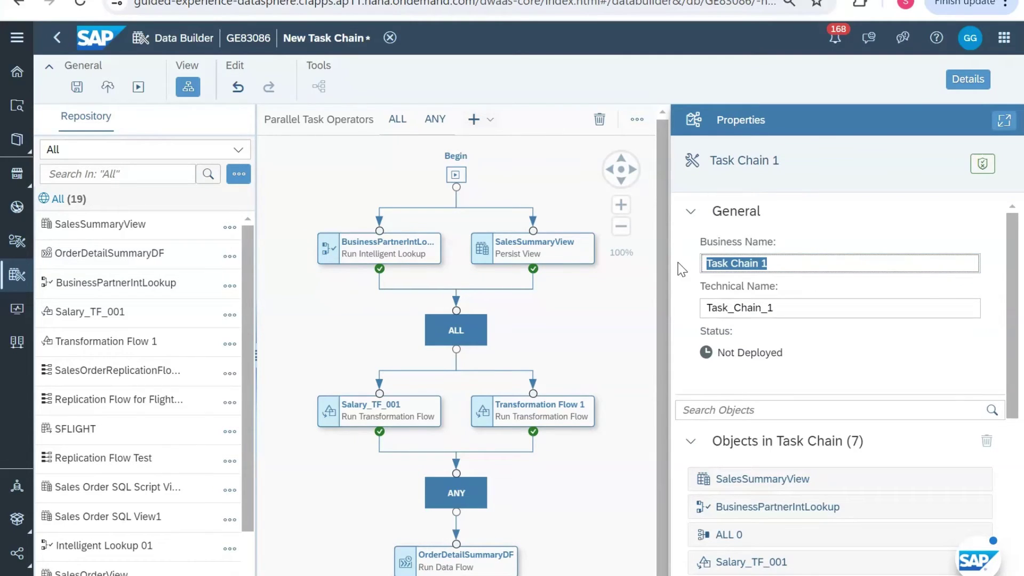
{"action": "type", "text": "OrderDetai"}
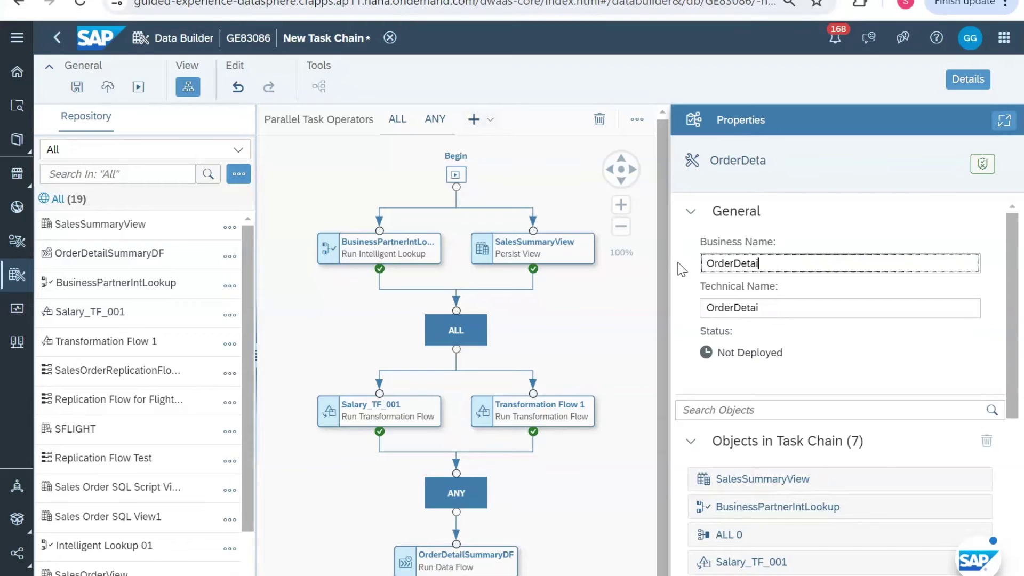
{"action": "type", "text": "lsTC"}
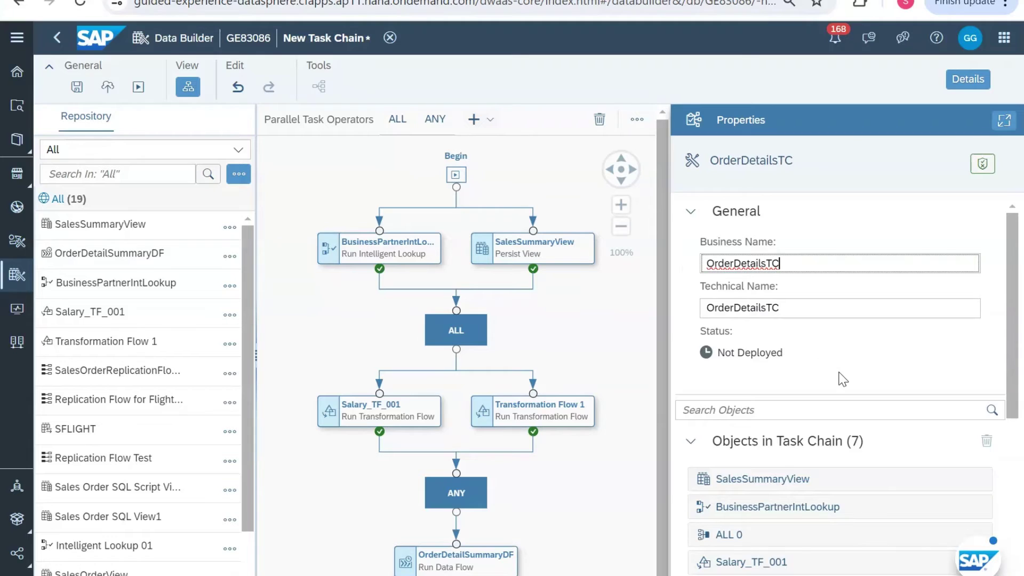
{"action": "scroll", "coordinate": [842, 379], "scroll_direction": "down", "scroll_amount": 2}
{"action": "scroll", "coordinate": [842, 379], "scroll_direction": "down", "scroll_amount": 1}
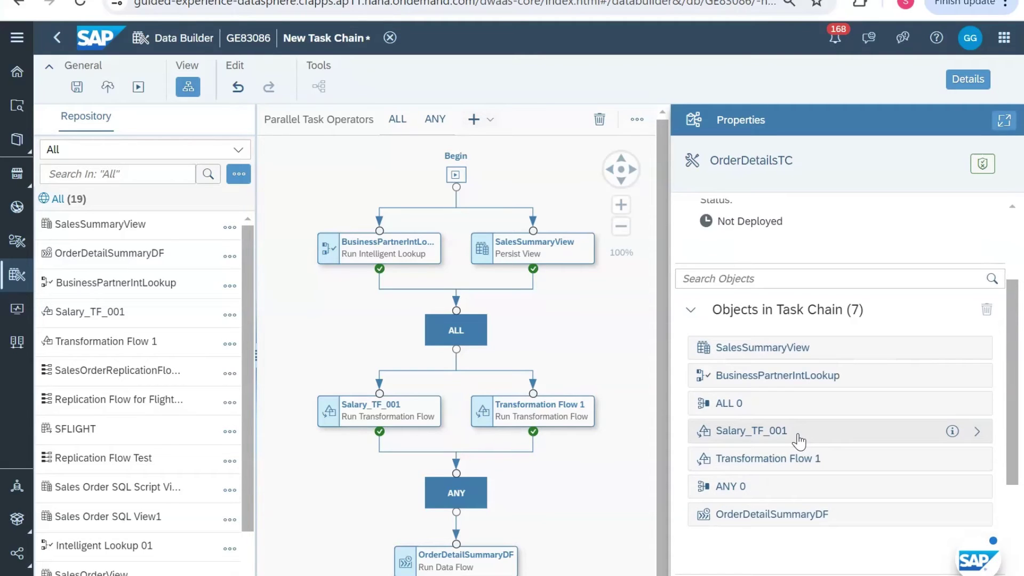
Step: Show the ALL 0 operator's properties listing its four involved objects
{"action": "scroll", "coordinate": [798, 440], "scroll_direction": "up", "scroll_amount": 3}
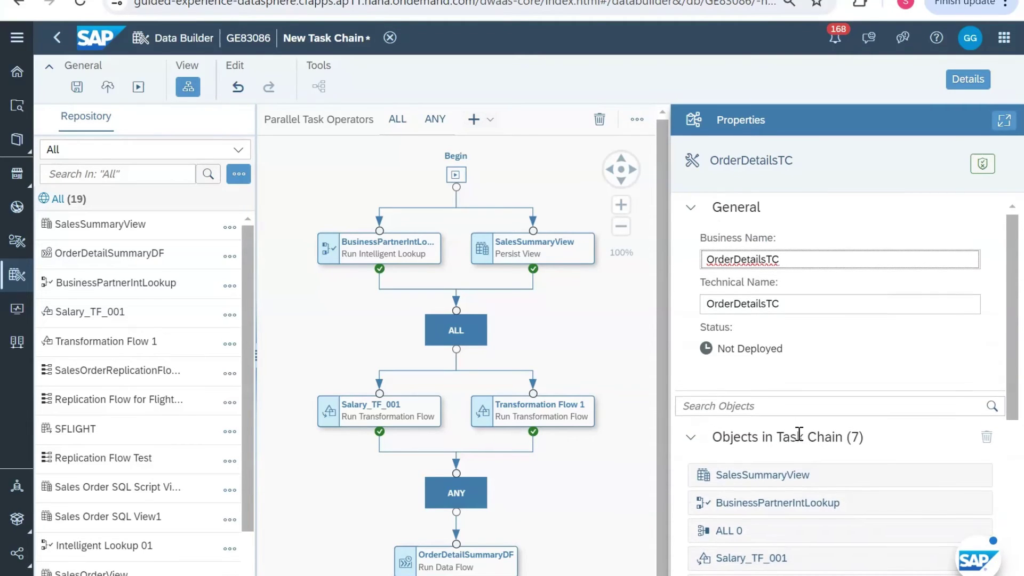
{"action": "scroll", "coordinate": [798, 434], "scroll_direction": "down", "scroll_amount": 3}
{"action": "scroll", "coordinate": [798, 440], "scroll_direction": "down", "scroll_amount": 3}
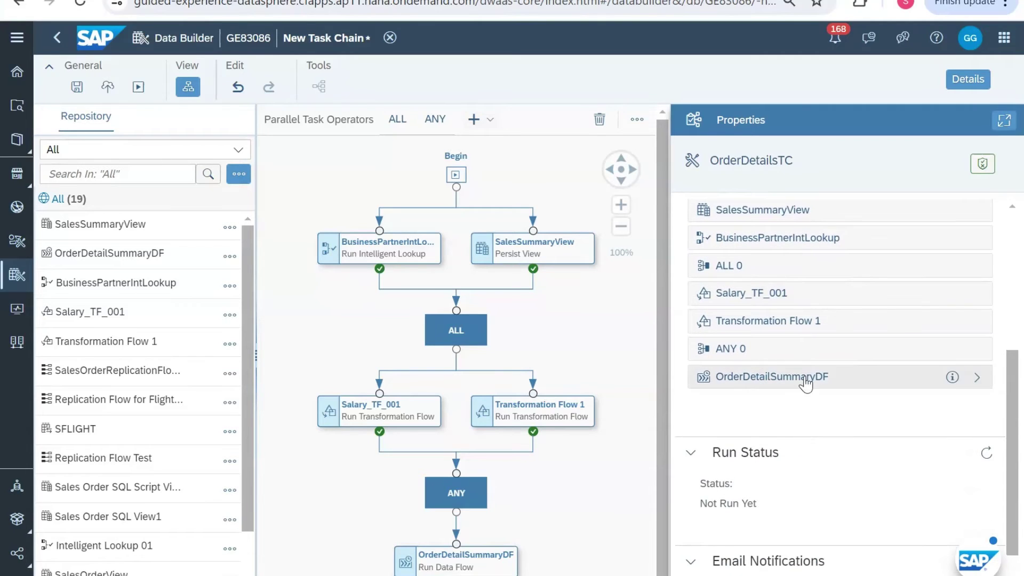
{"action": "left_click", "coordinate": [469, 321]}
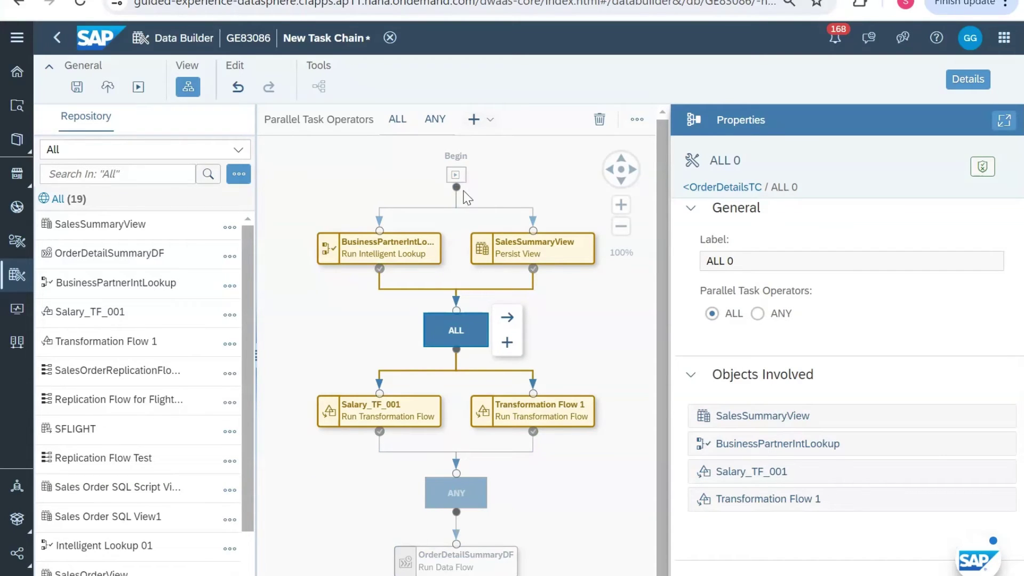
Step: Return to OrderDetailsTC's properties and confirm email notifications remain 'Do not send any notifications'
{"action": "left_click", "coordinate": [561, 166]}
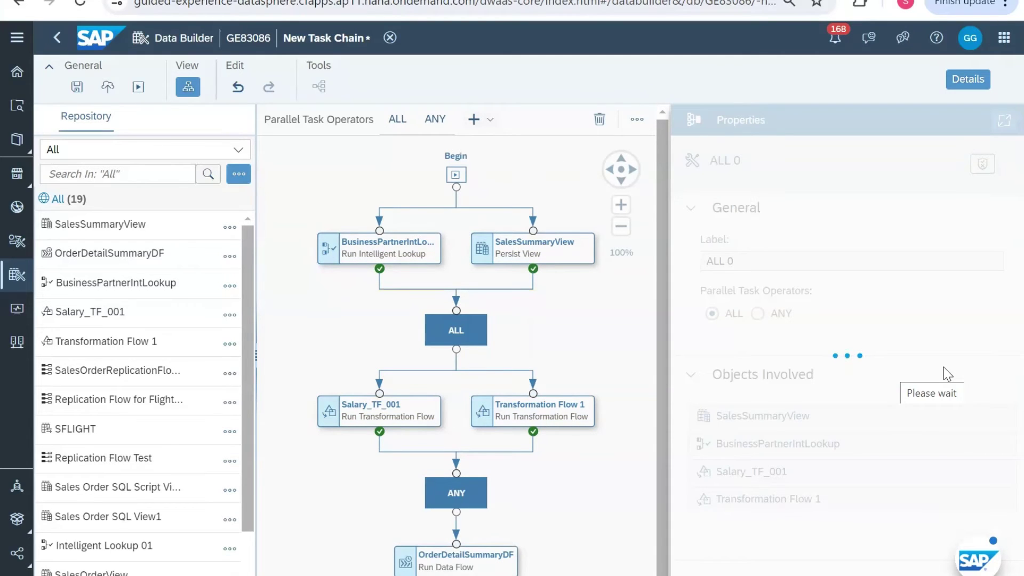
{"action": "scroll", "coordinate": [942, 373], "scroll_direction": "down", "scroll_amount": 2}
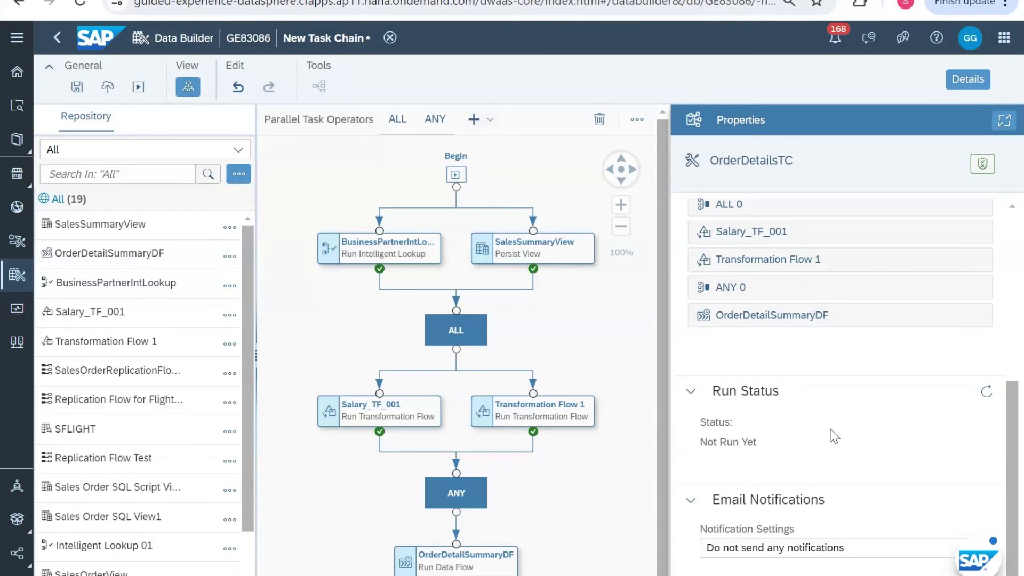
{"action": "left_click", "coordinate": [915, 556]}
{"action": "left_click", "coordinate": [913, 554]}
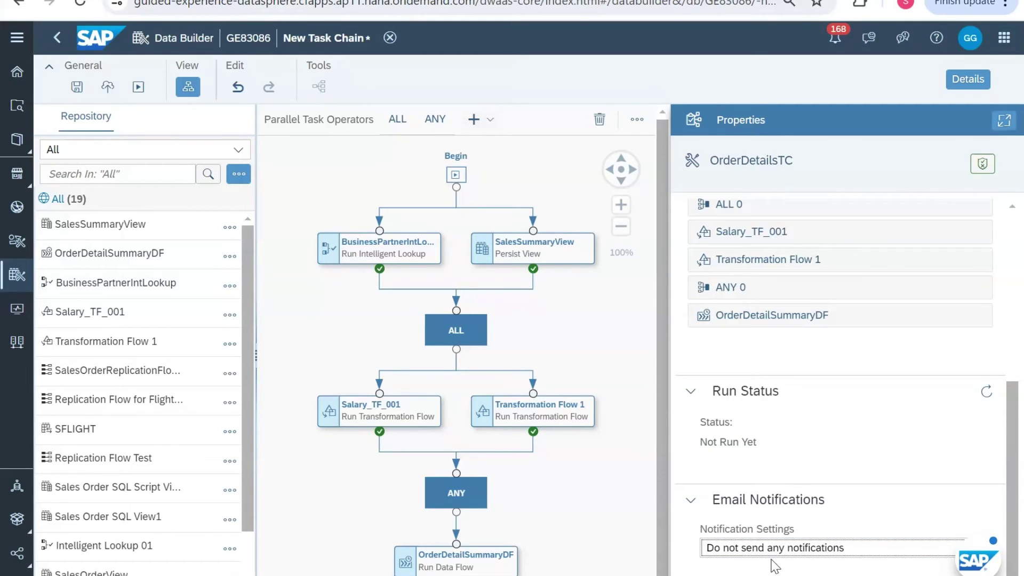
Step: Set Notification Settings to email only when the run completes successfully
{"action": "left_click", "coordinate": [822, 556]}
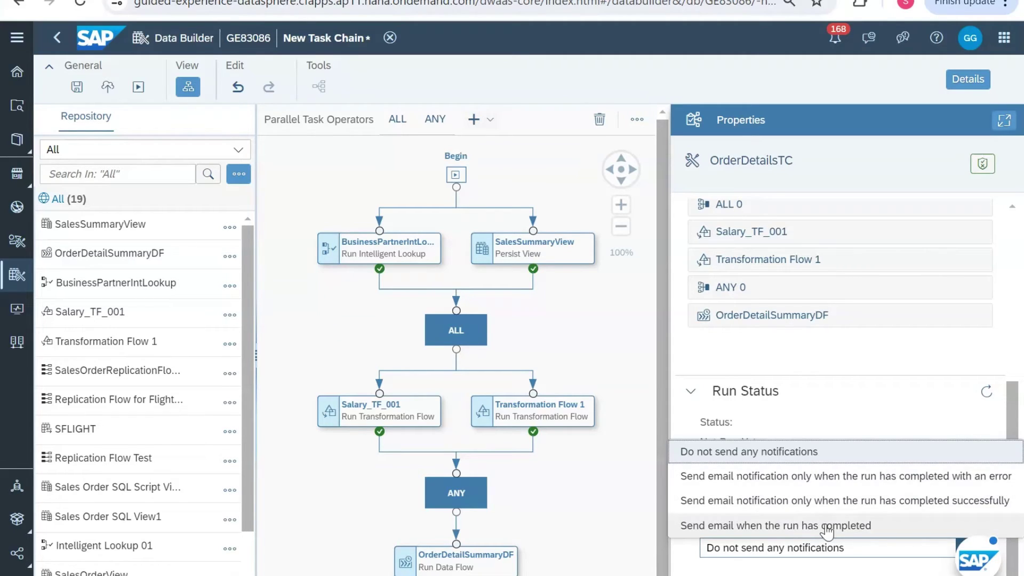
{"action": "left_click", "coordinate": [812, 504]}
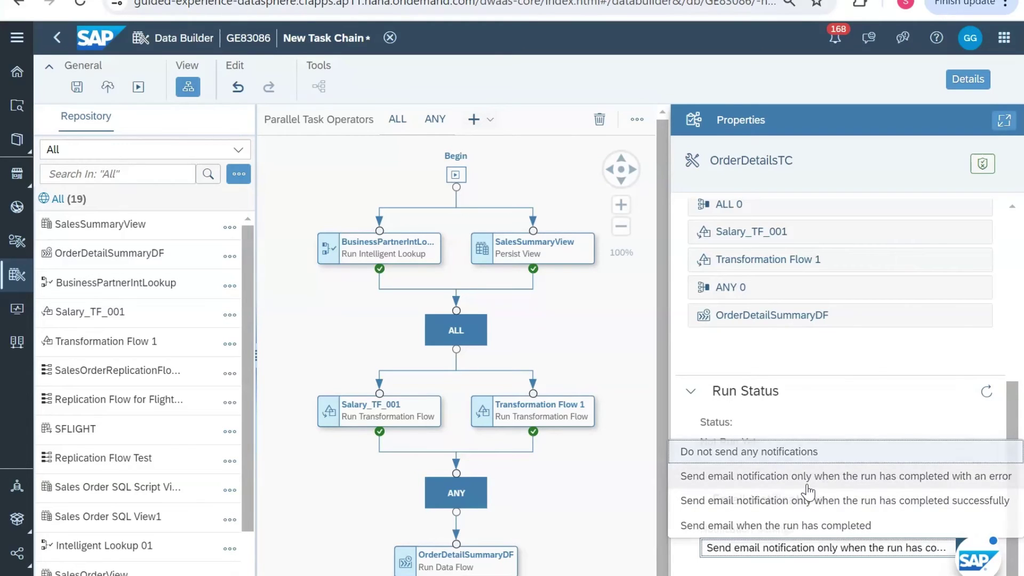
{"action": "scroll", "coordinate": [845, 573], "scroll_direction": "down", "scroll_amount": 3}
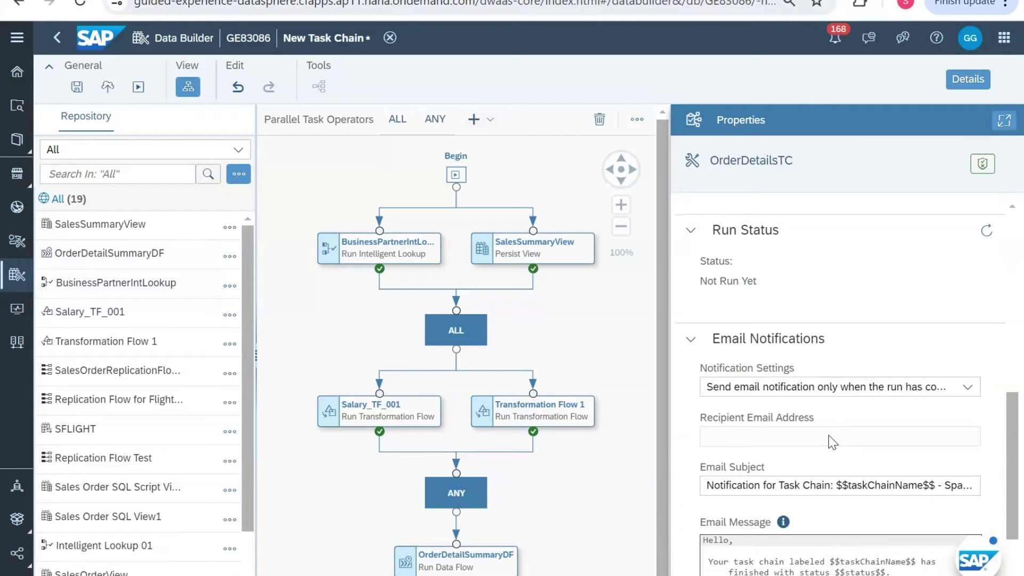
{"action": "scroll", "coordinate": [799, 434], "scroll_direction": "down", "scroll_amount": 1}
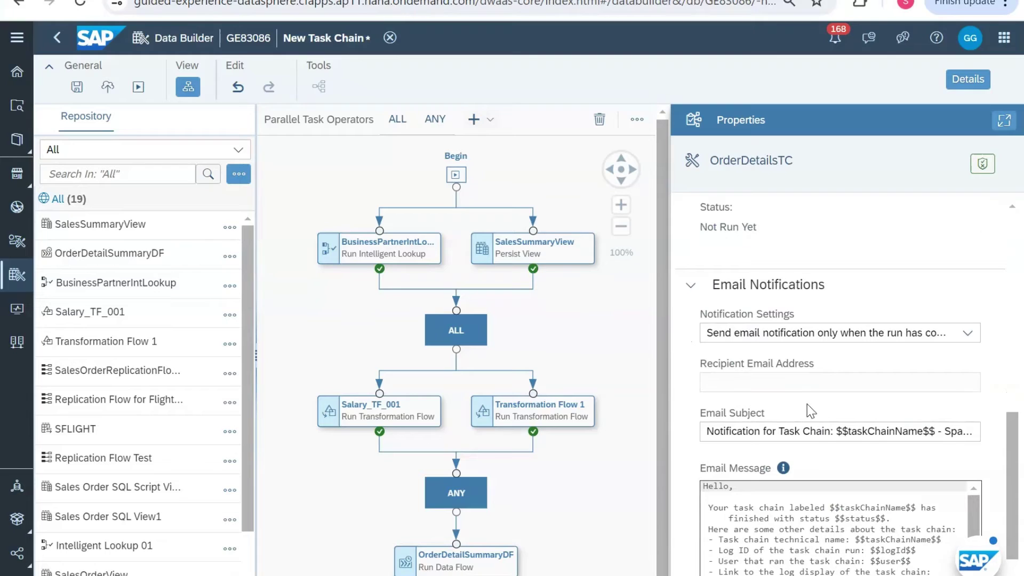
{"action": "scroll", "coordinate": [807, 404], "scroll_direction": "down", "scroll_amount": 1}
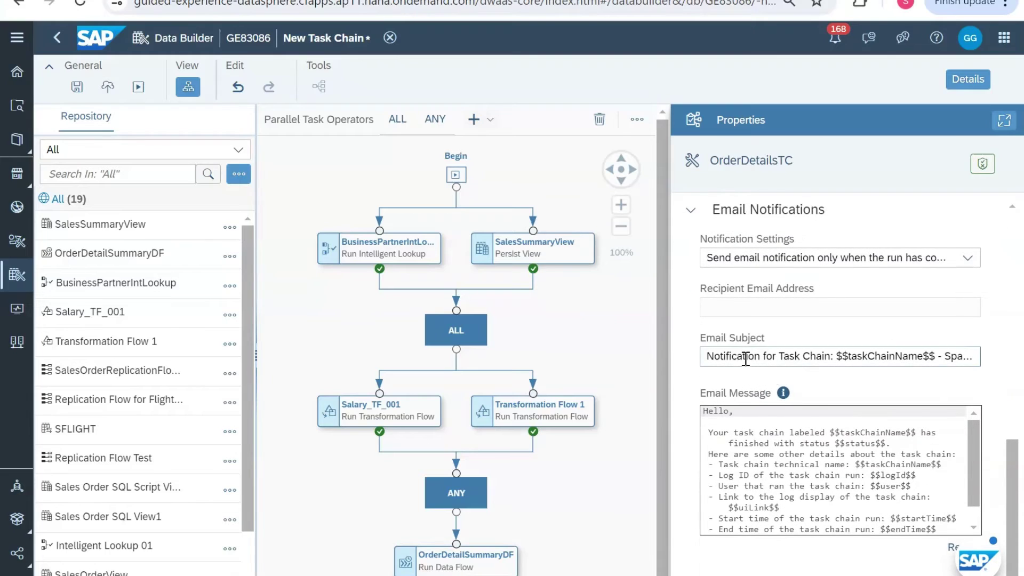
Step: Review the default email subject line and message template
{"action": "left_click_drag", "start_coordinate": [746, 358], "coordinate": [976, 354]}
{"action": "left_click", "coordinate": [921, 355]}
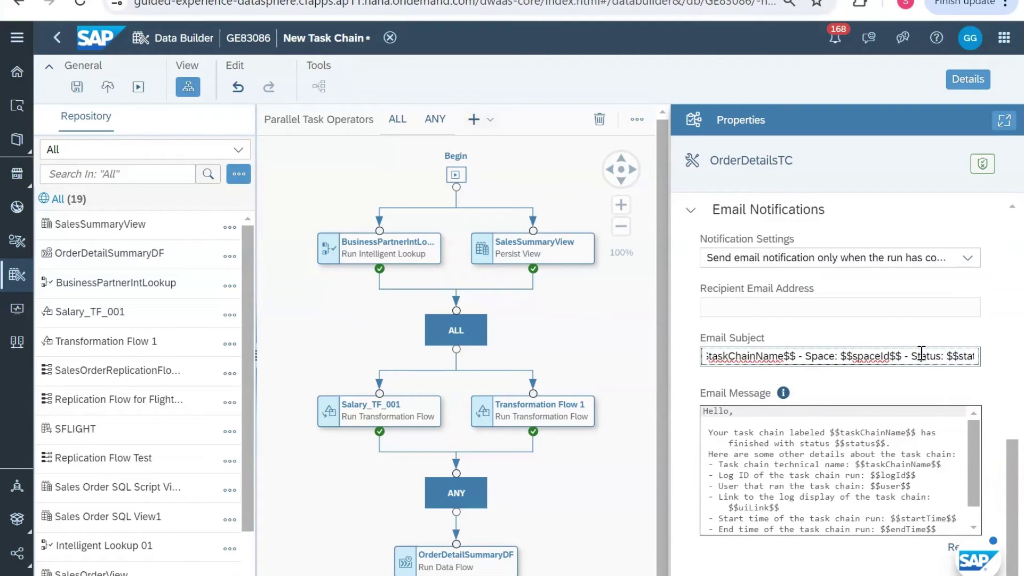
{"action": "key", "text": "Right"}
{"action": "key", "text": "Right"}
{"action": "key", "text": "Right"}
{"action": "key", "text": "Right"}
{"action": "key", "text": "Right"}
{"action": "key", "text": "Right"}
{"action": "key", "text": "Right"}
{"action": "key", "text": "Right"}
{"action": "key", "text": "Right"}
{"action": "key", "text": "Right"}
{"action": "key", "text": "Right"}
{"action": "key", "text": "Right"}
{"action": "key", "text": "Right"}
{"action": "key", "text": "Right"}
{"action": "key", "text": "Right"}
{"action": "key", "text": "Right"}
{"action": "key", "text": "Right"}
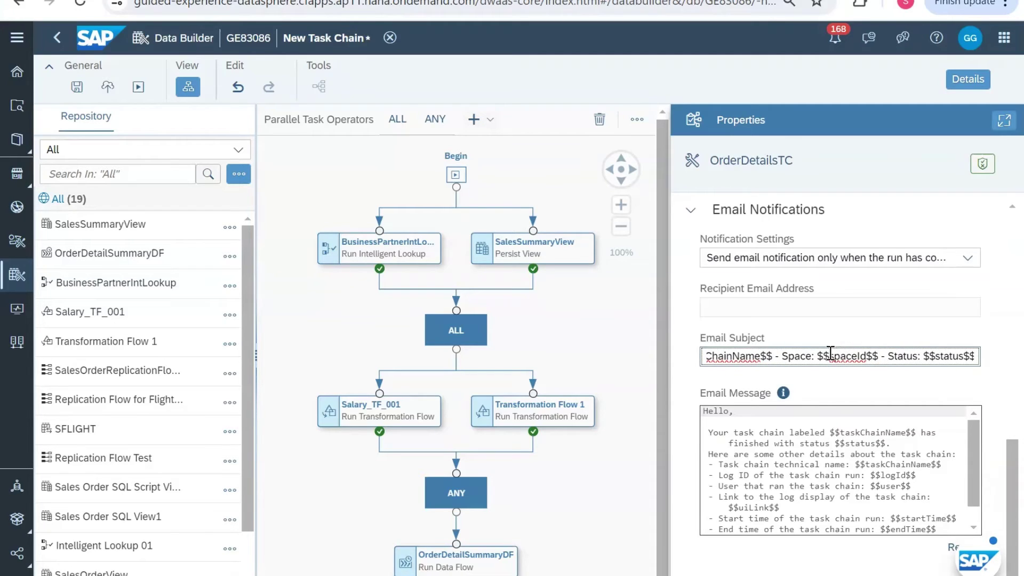
{"action": "key", "text": "End"}
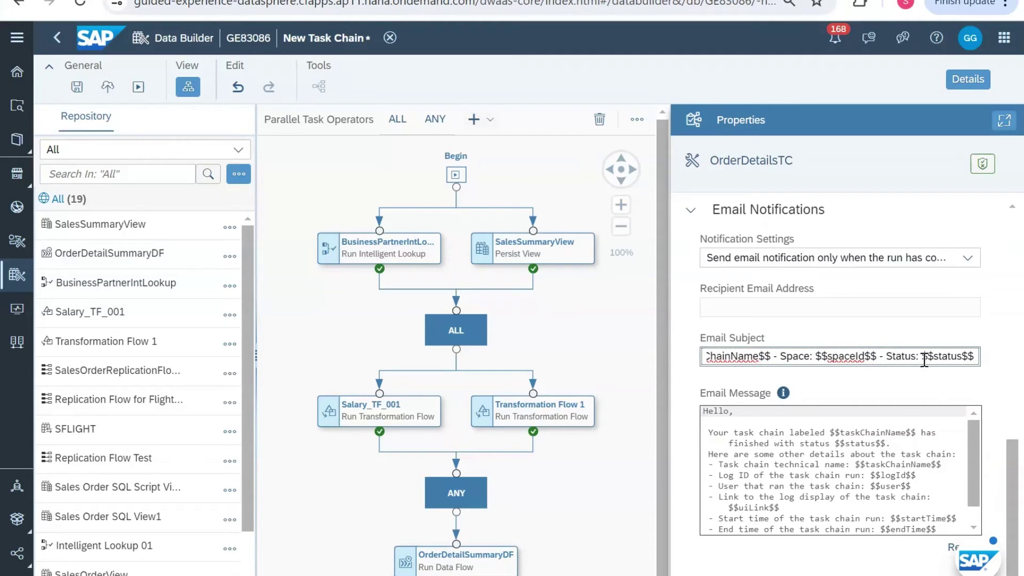
{"action": "key", "text": "Home"}
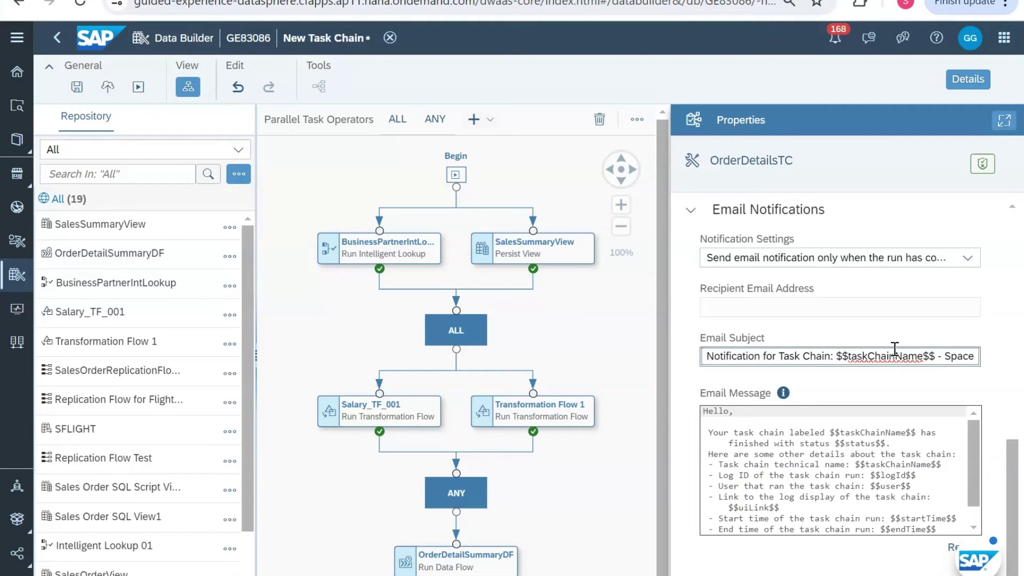
{"action": "scroll", "coordinate": [798, 464], "scroll_direction": "down", "scroll_amount": 1}
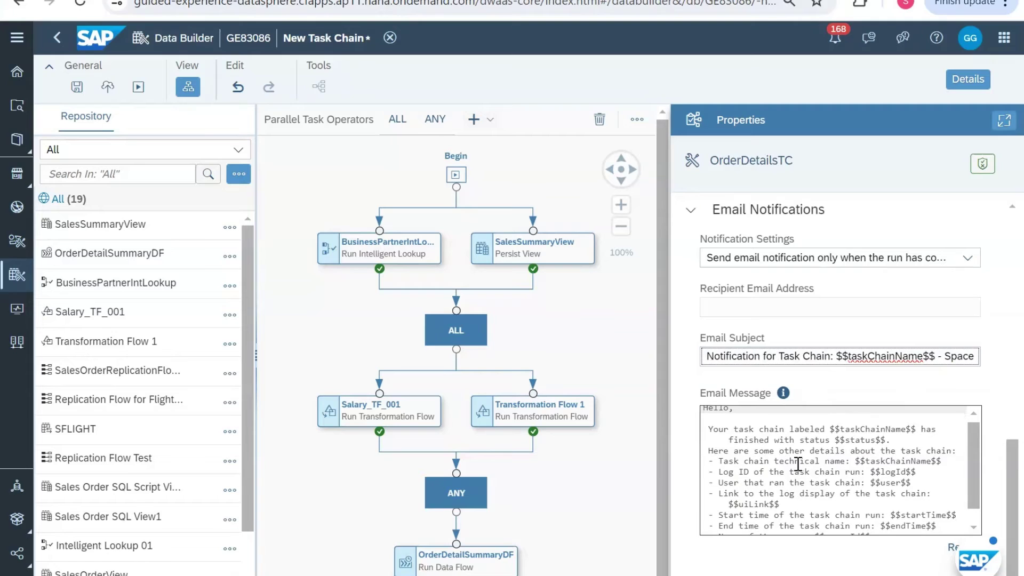
{"action": "scroll", "coordinate": [820, 477], "scroll_direction": "down", "scroll_amount": 2}
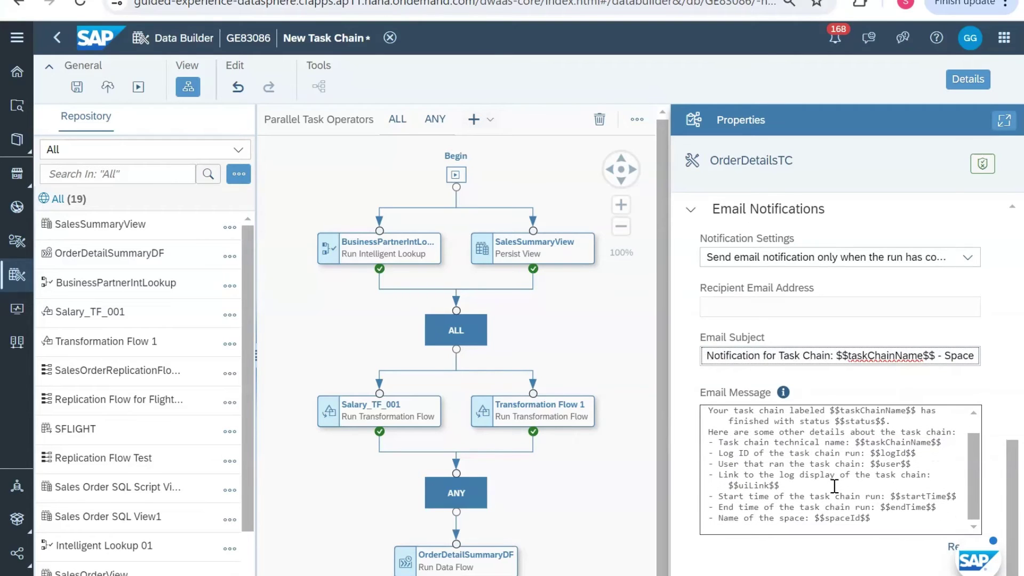
{"action": "scroll", "coordinate": [834, 485], "scroll_direction": "up", "scroll_amount": 2}
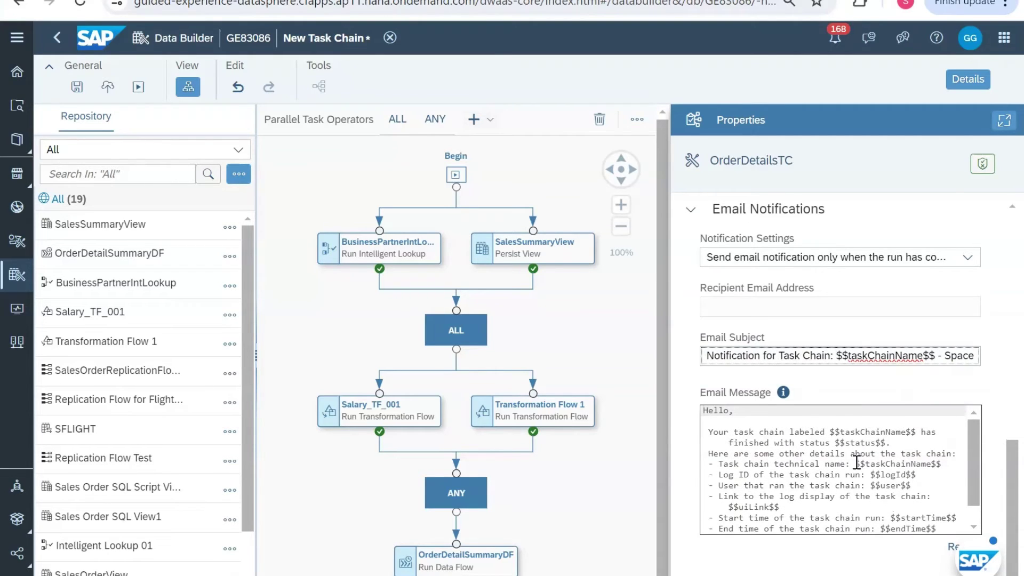
{"action": "scroll", "coordinate": [856, 461], "scroll_direction": "down", "scroll_amount": 2}
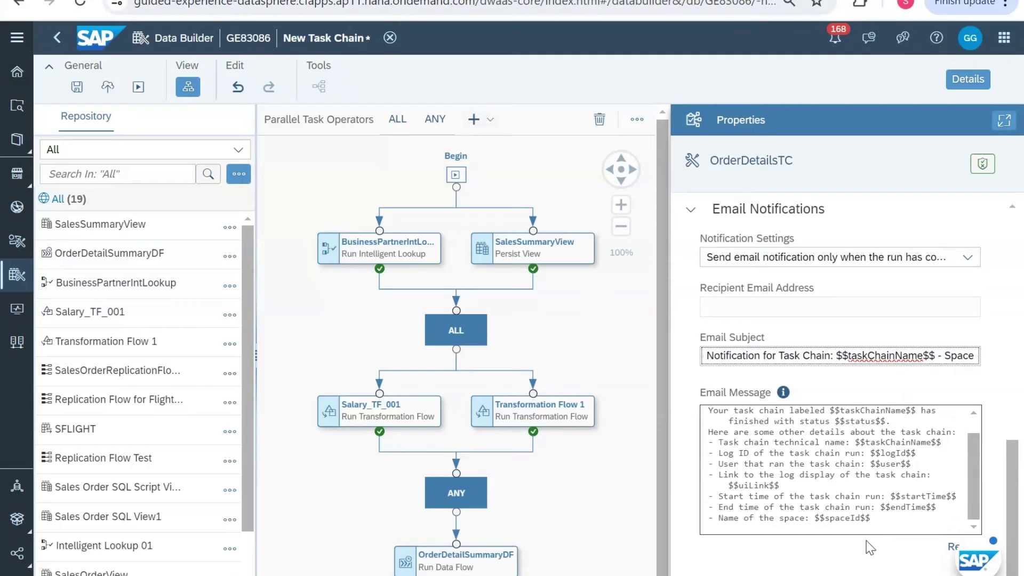
{"action": "scroll", "coordinate": [877, 517], "scroll_direction": "up", "scroll_amount": 2}
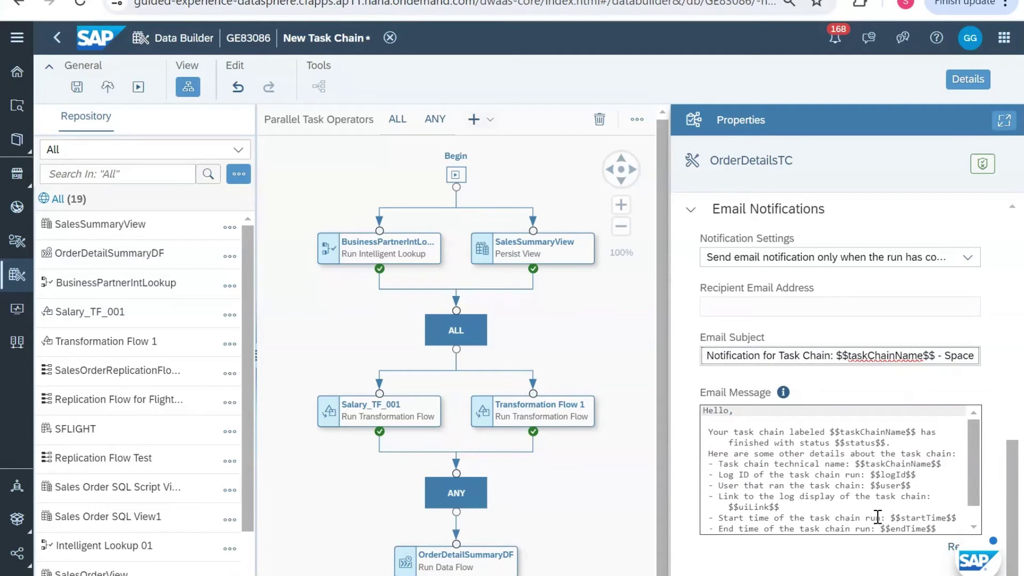
{"action": "scroll", "coordinate": [941, 321], "scroll_direction": "up", "scroll_amount": 10}
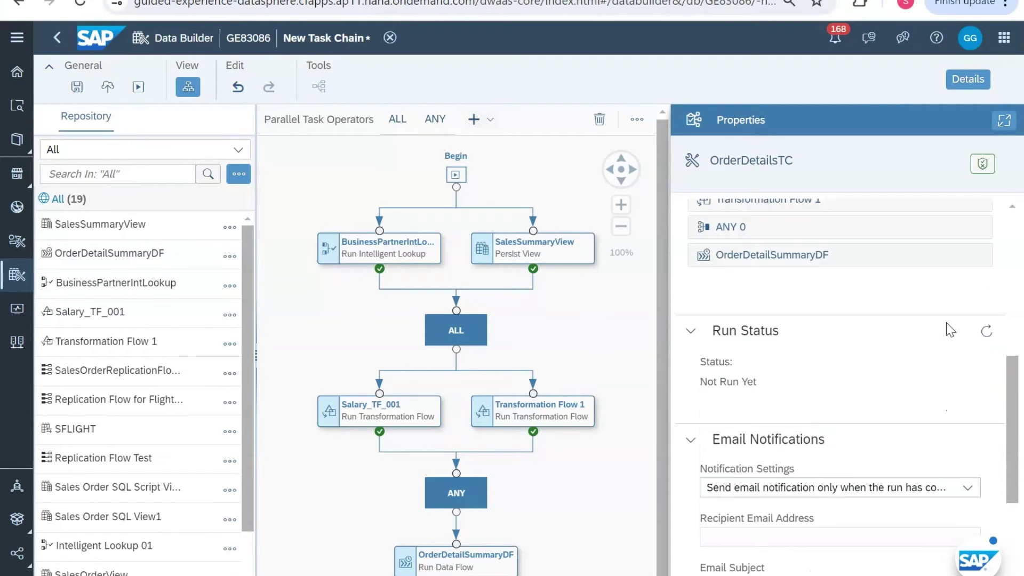
{"action": "scroll", "coordinate": [946, 322], "scroll_direction": "down", "scroll_amount": 10}
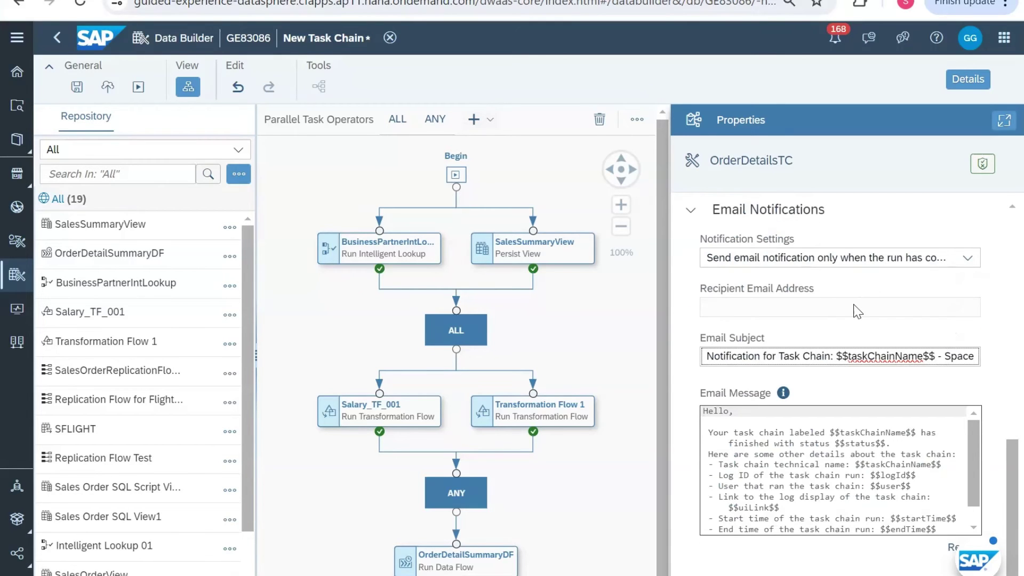
{"action": "scroll", "coordinate": [855, 307], "scroll_direction": "up", "scroll_amount": 1}
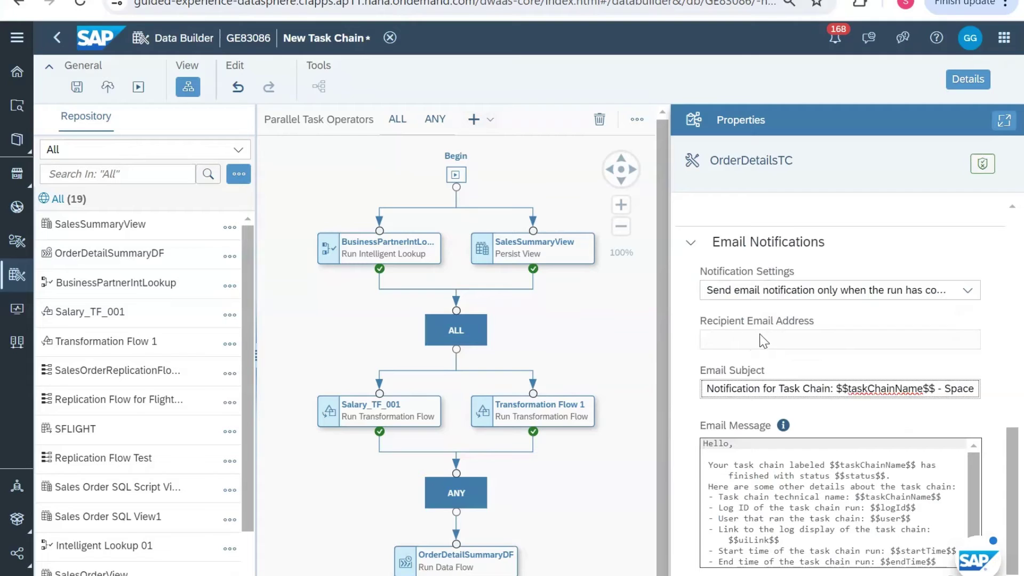
Step: Save OrderDetailsTC, deploy it, and check notifications for the deployment result
{"action": "left_click", "coordinate": [77, 88]}
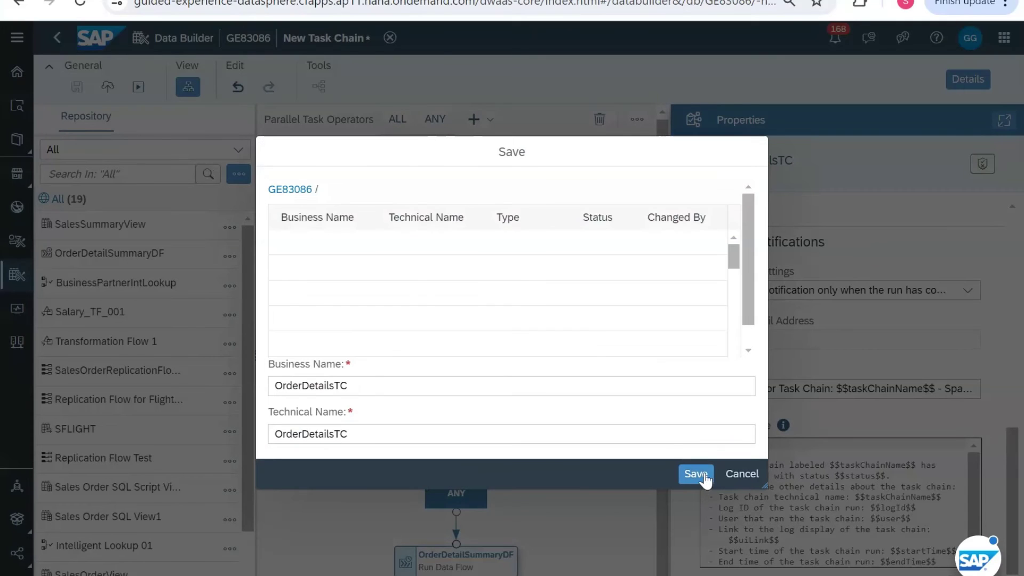
{"action": "left_click", "coordinate": [703, 477]}
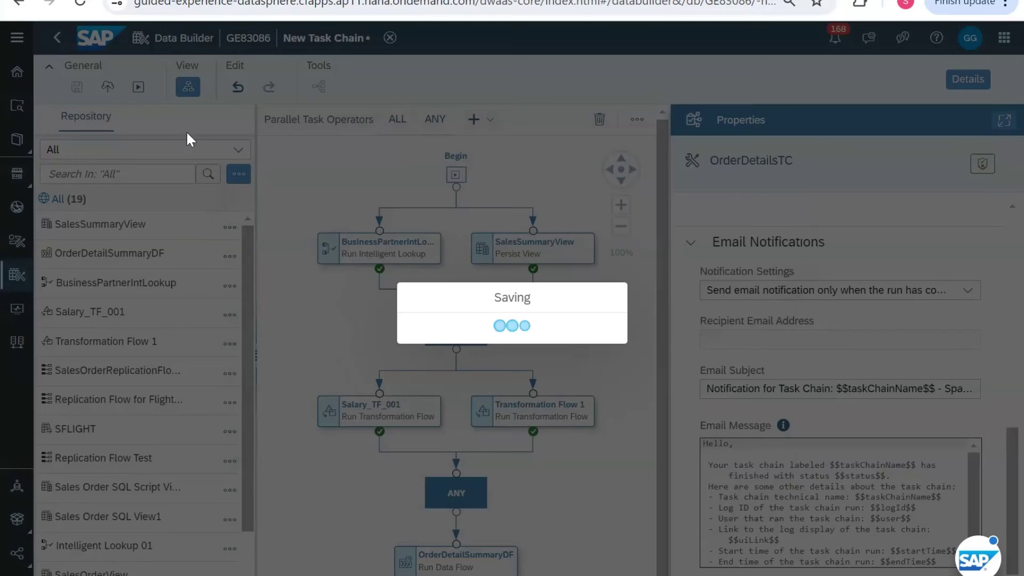
{"action": "left_click", "coordinate": [109, 87]}
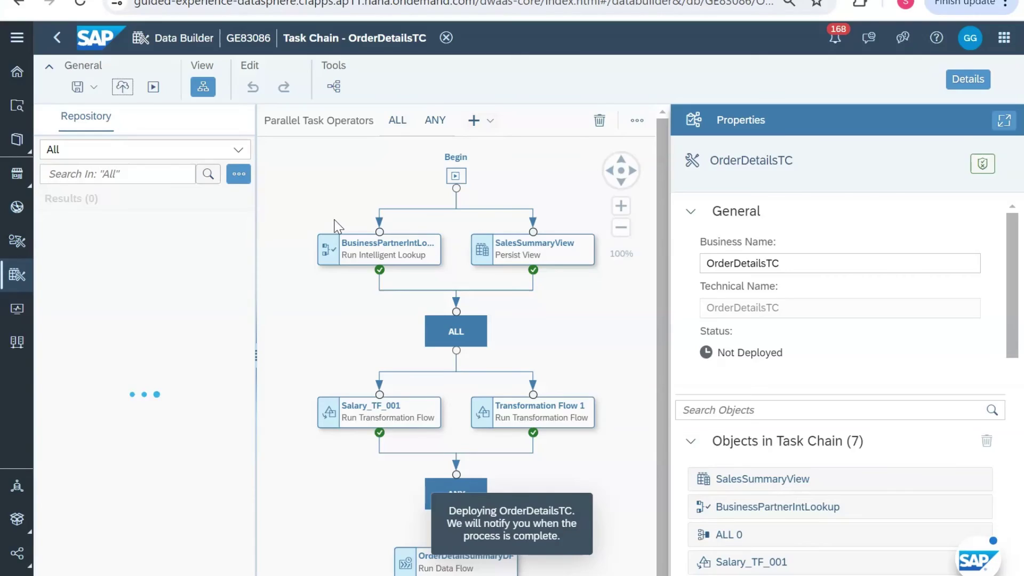
{"action": "left_click", "coordinate": [835, 38]}
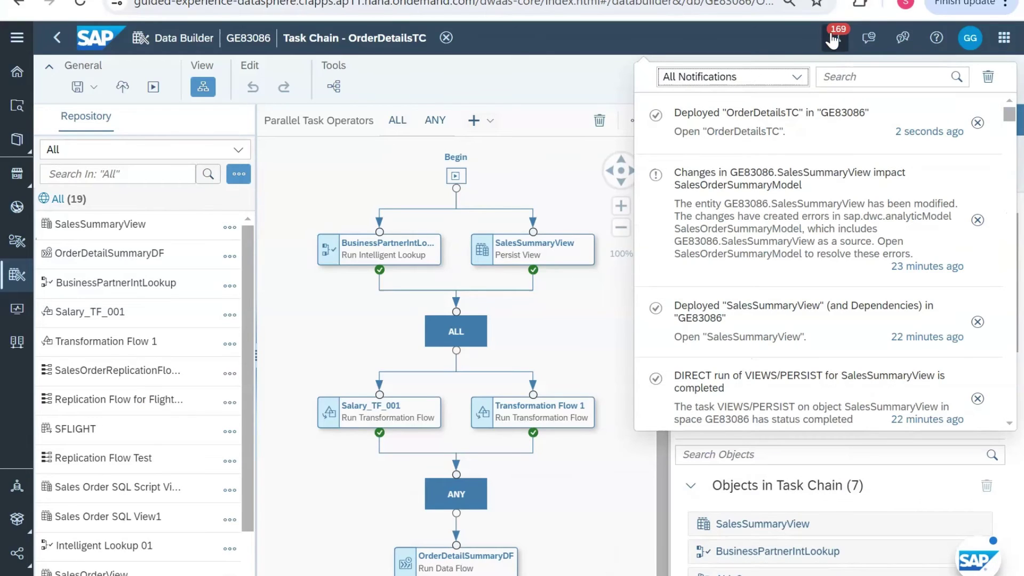
{"action": "left_click", "coordinate": [833, 38]}
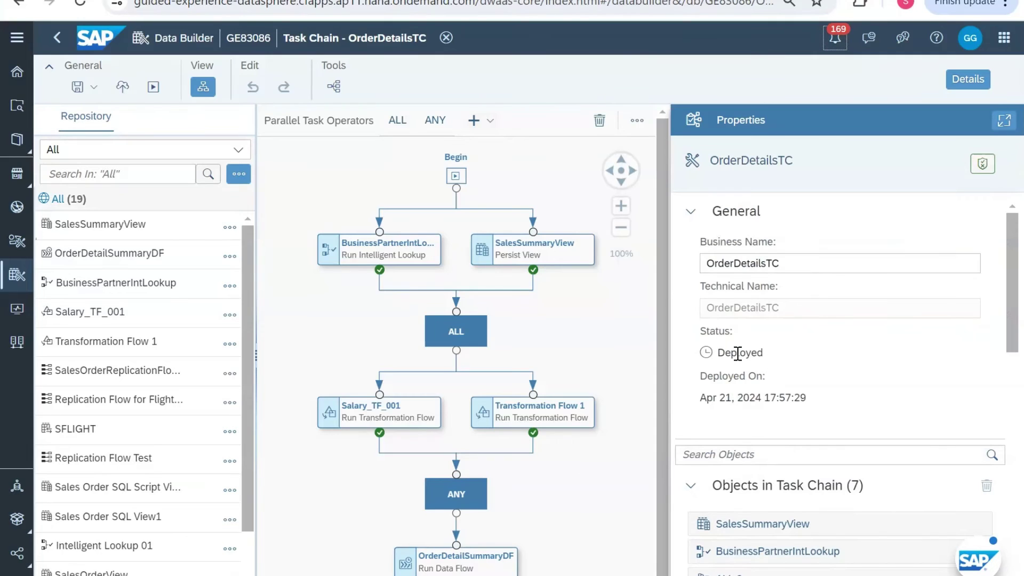
{"action": "scroll", "coordinate": [826, 368], "scroll_direction": "down", "scroll_amount": 1}
{"action": "scroll", "coordinate": [768, 346], "scroll_direction": "down", "scroll_amount": 8}
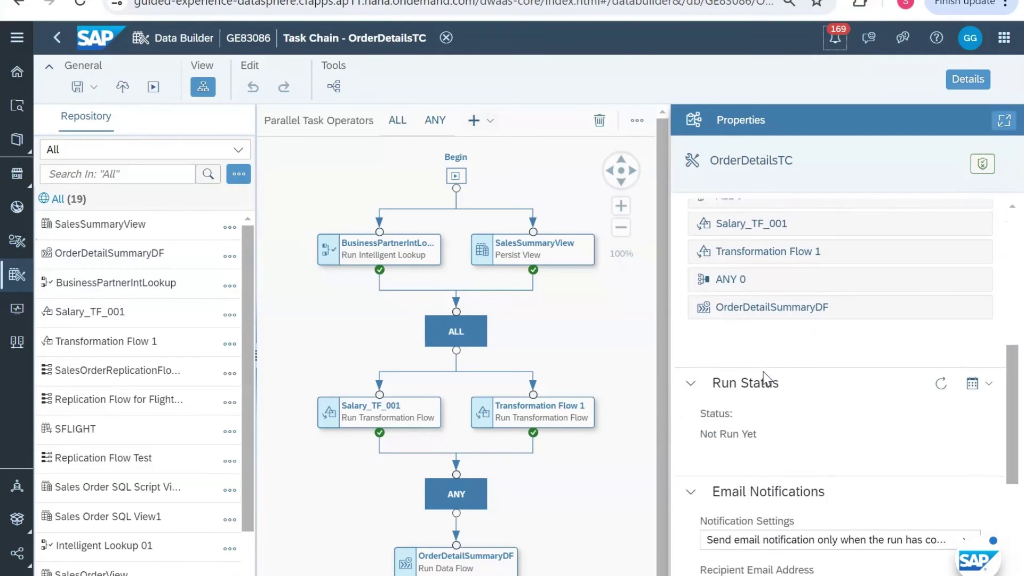
{"action": "scroll", "coordinate": [885, 283], "scroll_direction": "down", "scroll_amount": 1}
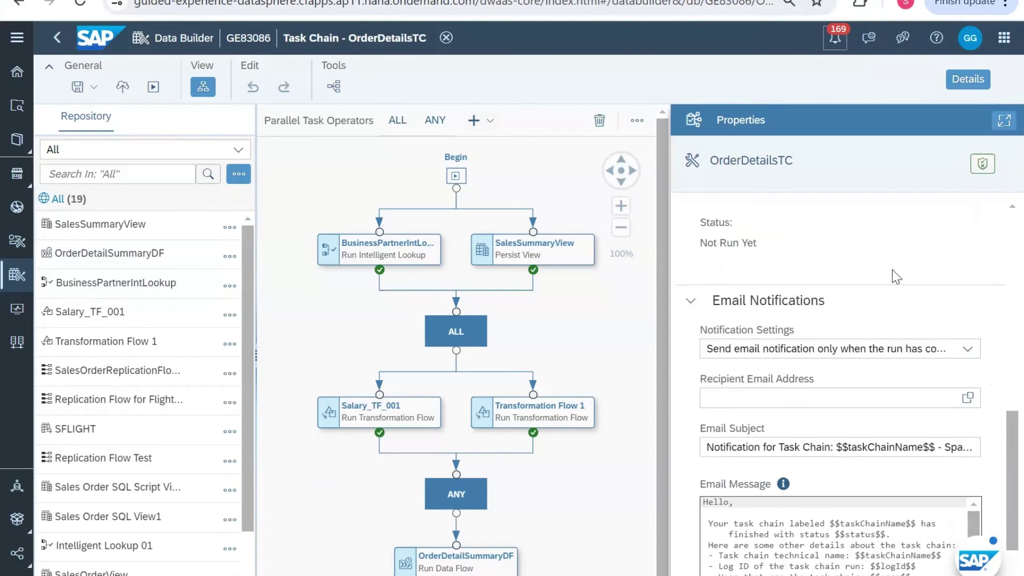
Step: Enter an external recipient e-mail address for the notifications
{"action": "left_click", "coordinate": [869, 380]}
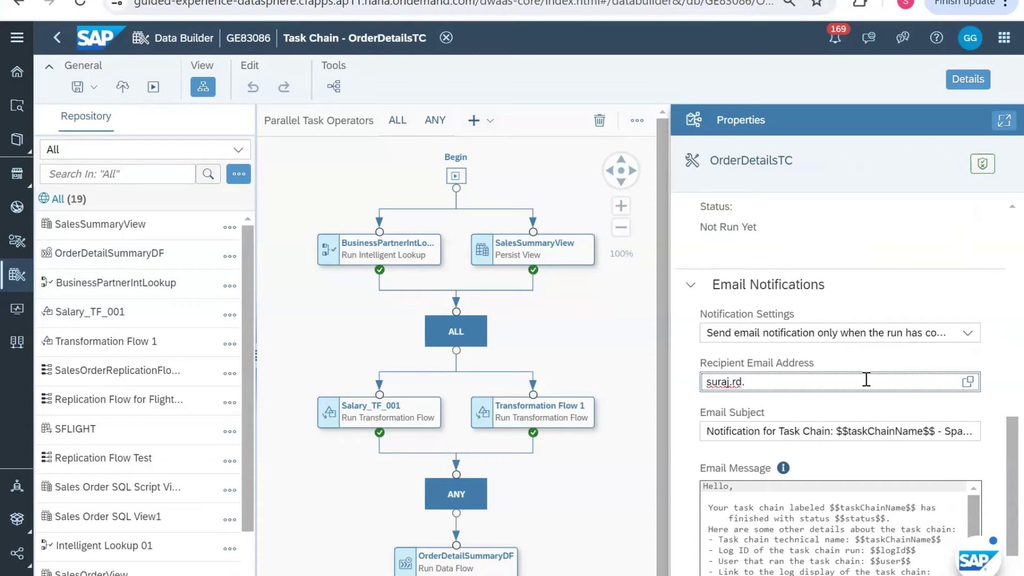
{"action": "key", "text": "BackSpace"}
{"action": "key", "text": "BackSpace"}
{"action": "key", "text": "BackSpace"}
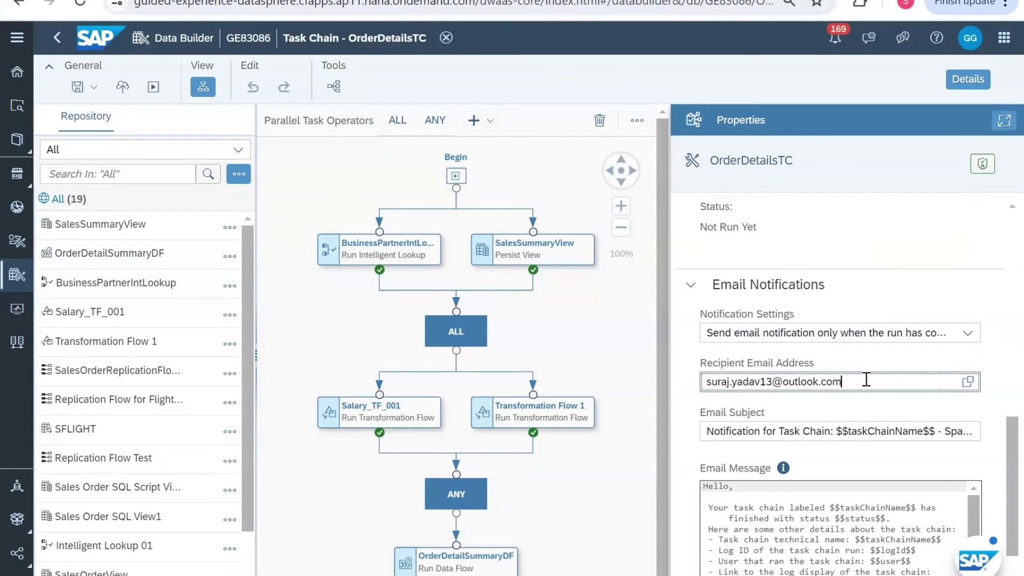
{"action": "scroll", "coordinate": [906, 417], "scroll_direction": "down", "scroll_amount": 1}
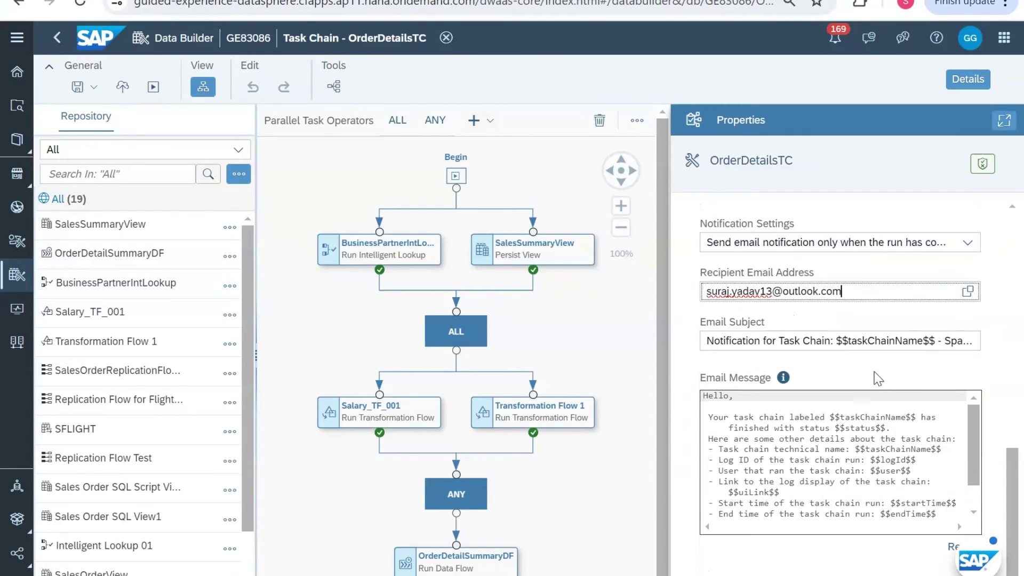
{"action": "scroll", "coordinate": [877, 376], "scroll_direction": "up", "scroll_amount": 5}
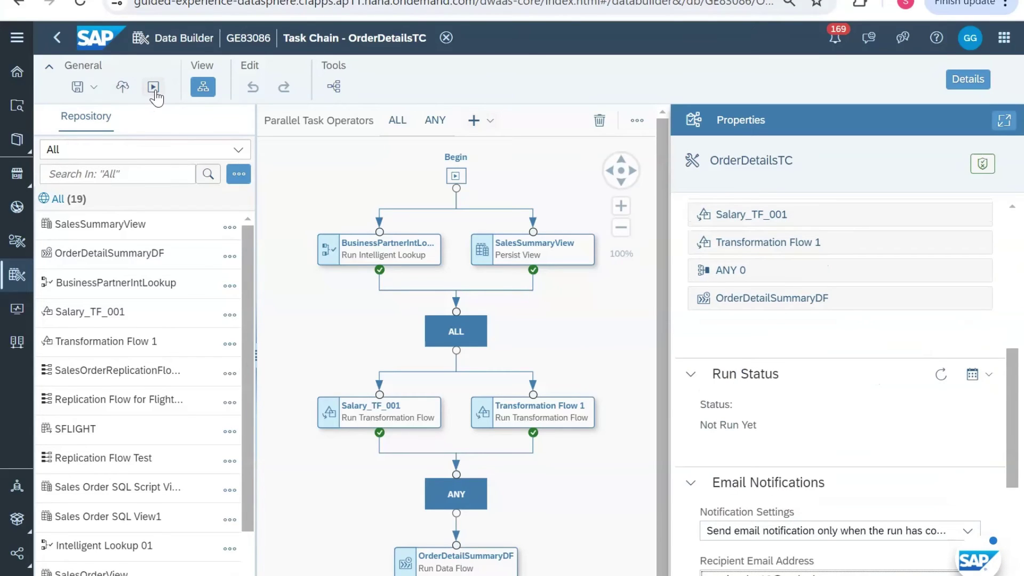
{"action": "scroll", "coordinate": [791, 449], "scroll_direction": "down", "scroll_amount": 5}
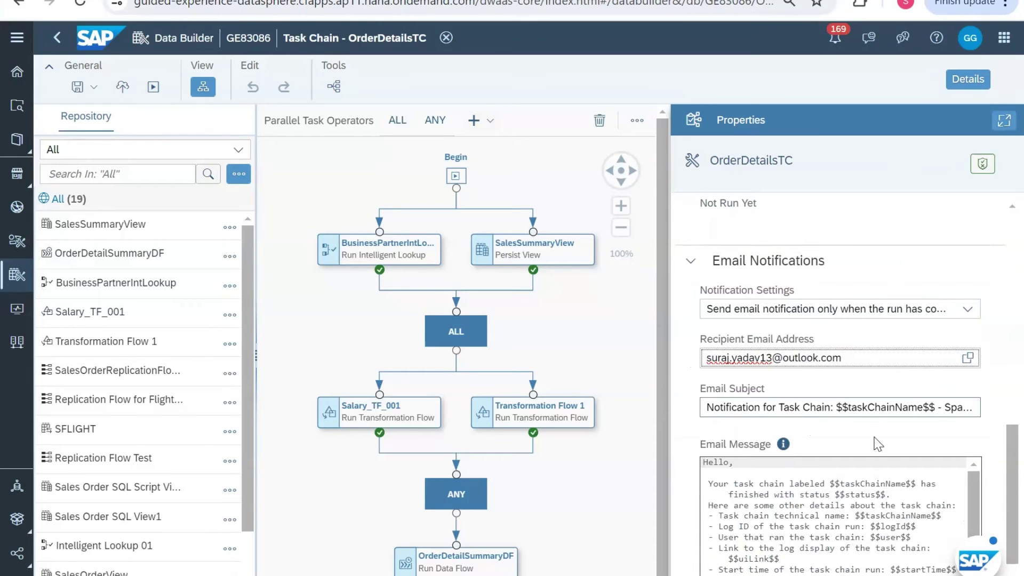
Step: Set notifications to email whenever the run has completed
{"action": "left_click", "coordinate": [921, 314]}
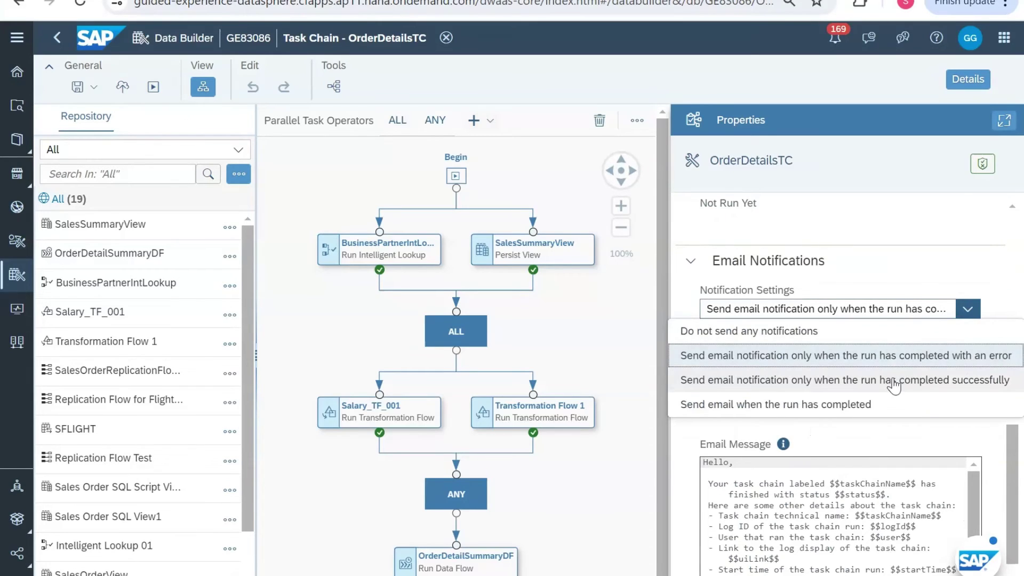
{"action": "left_click", "coordinate": [884, 408]}
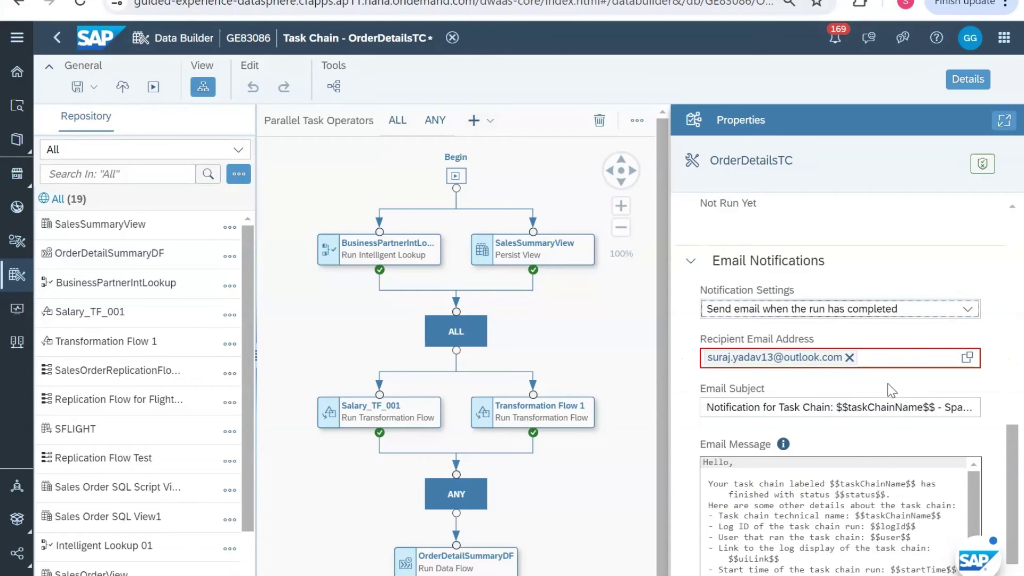
{"action": "left_click", "coordinate": [872, 356]}
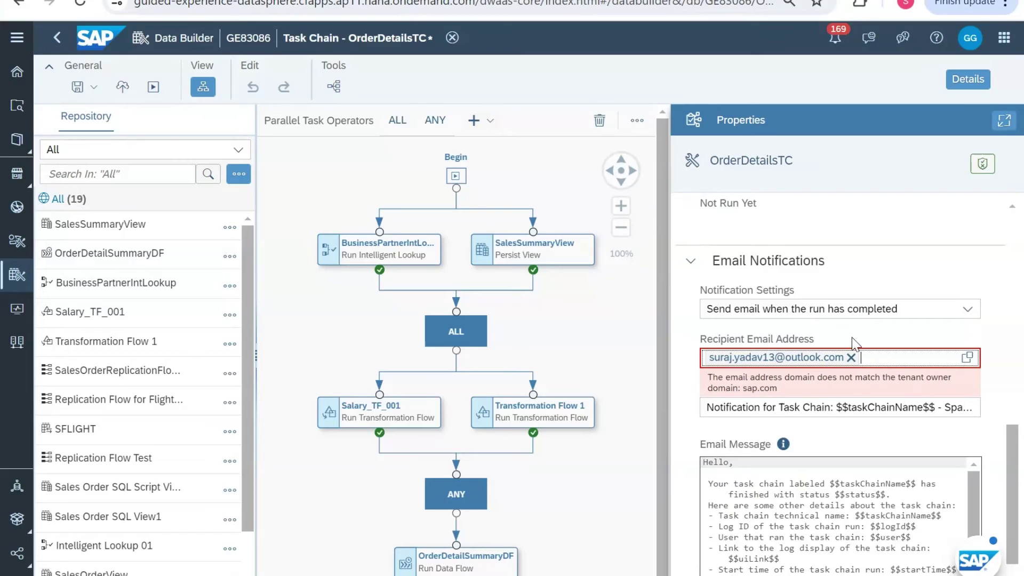
Step: Remove the rejected recipient e-mail address
{"action": "left_click", "coordinate": [852, 361]}
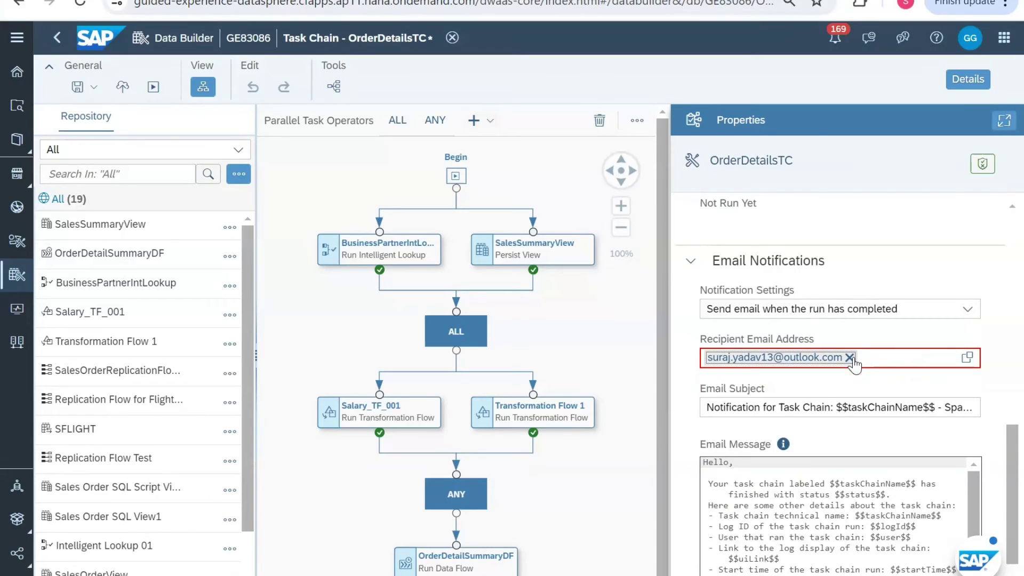
{"action": "left_click", "coordinate": [849, 357]}
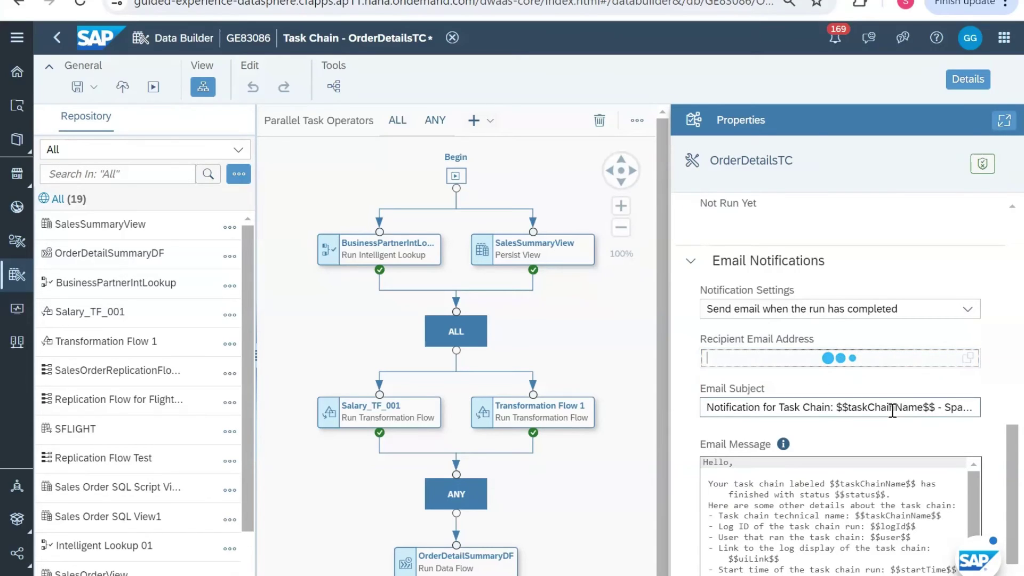
{"action": "scroll", "coordinate": [902, 320], "scroll_direction": "down", "scroll_amount": 1}
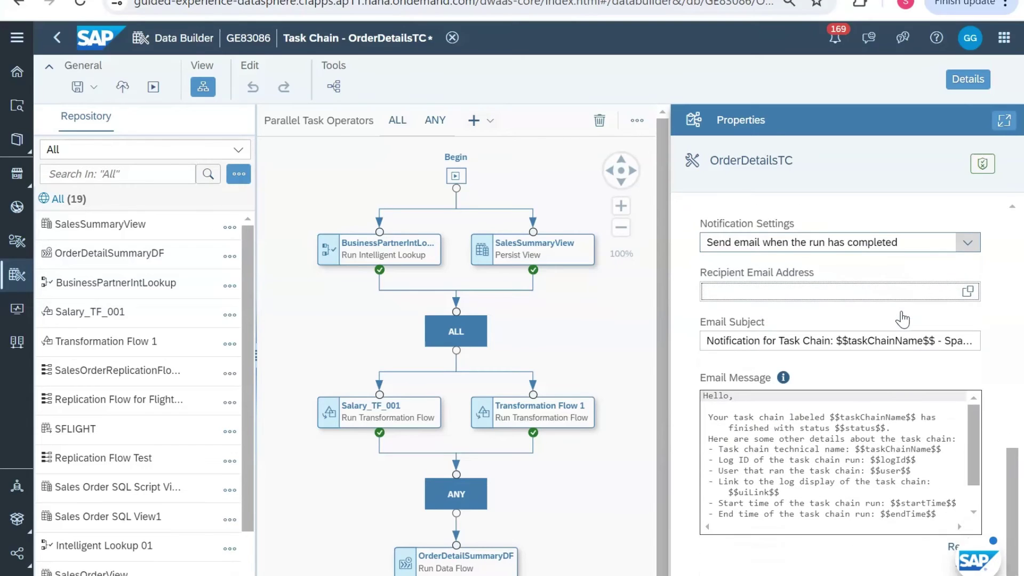
{"action": "scroll", "coordinate": [896, 328], "scroll_direction": "up", "scroll_amount": 2}
{"action": "scroll", "coordinate": [875, 352], "scroll_direction": "down", "scroll_amount": 2}
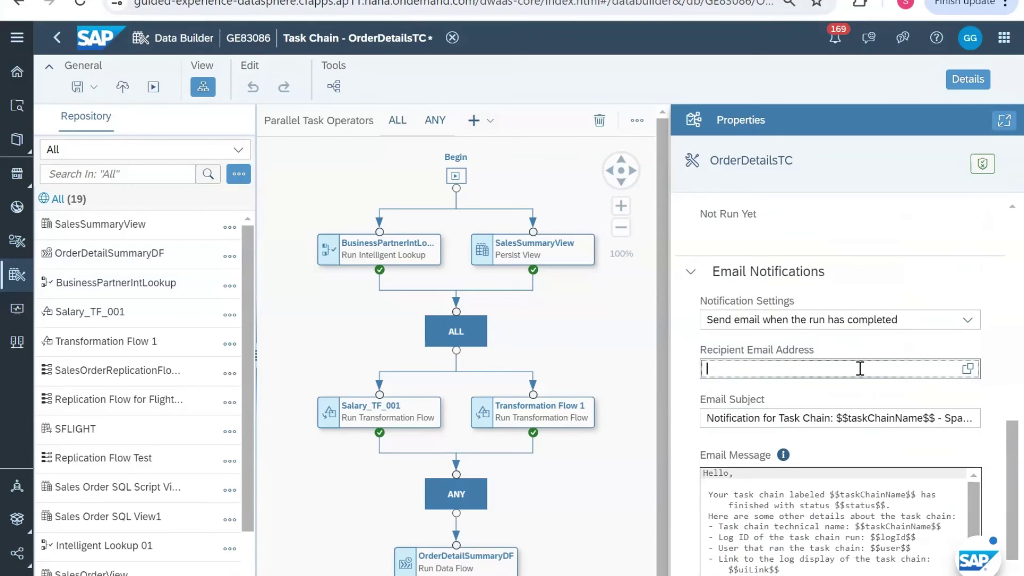
Step: Set Notification Settings to 'Do not send any notifications'
{"action": "left_click", "coordinate": [861, 320]}
{"action": "left_click", "coordinate": [851, 344]}
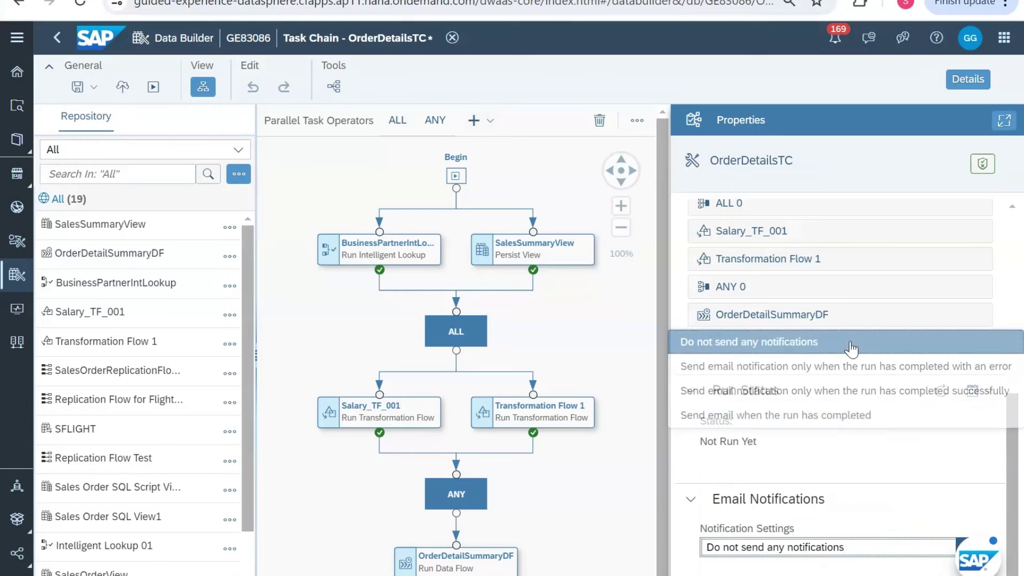
{"action": "scroll", "coordinate": [859, 389], "scroll_direction": "up", "scroll_amount": 5}
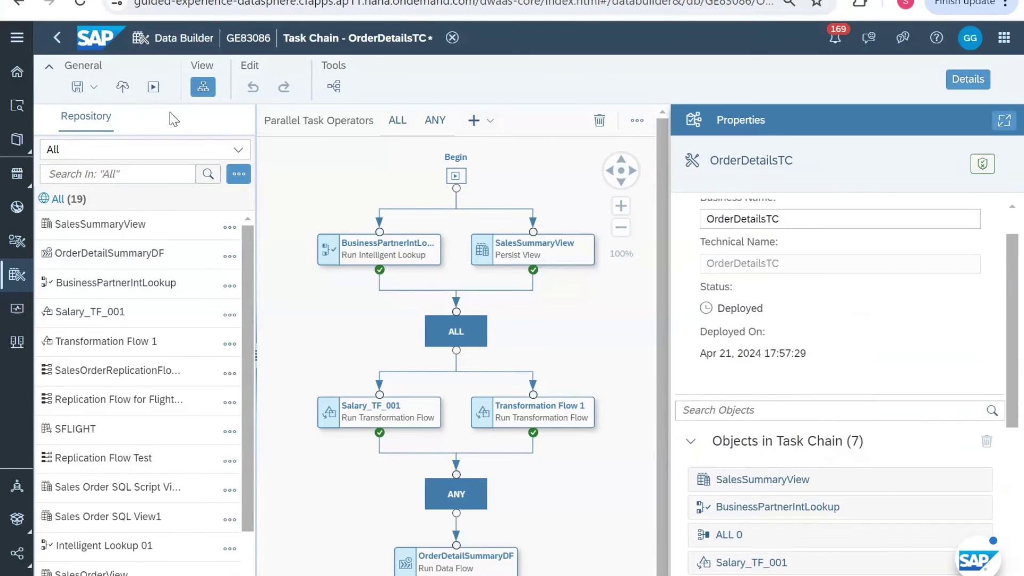
Step: Run OrderDetailsTC and open its run in the Data Integration Monitor
{"action": "left_click", "coordinate": [153, 87]}
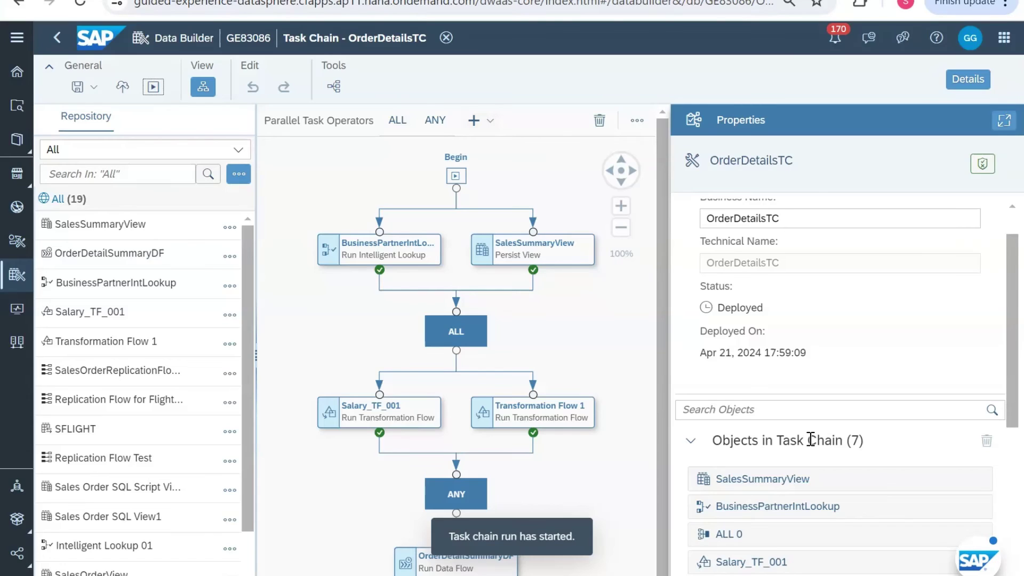
{"action": "scroll", "coordinate": [901, 450], "scroll_direction": "down", "scroll_amount": 7}
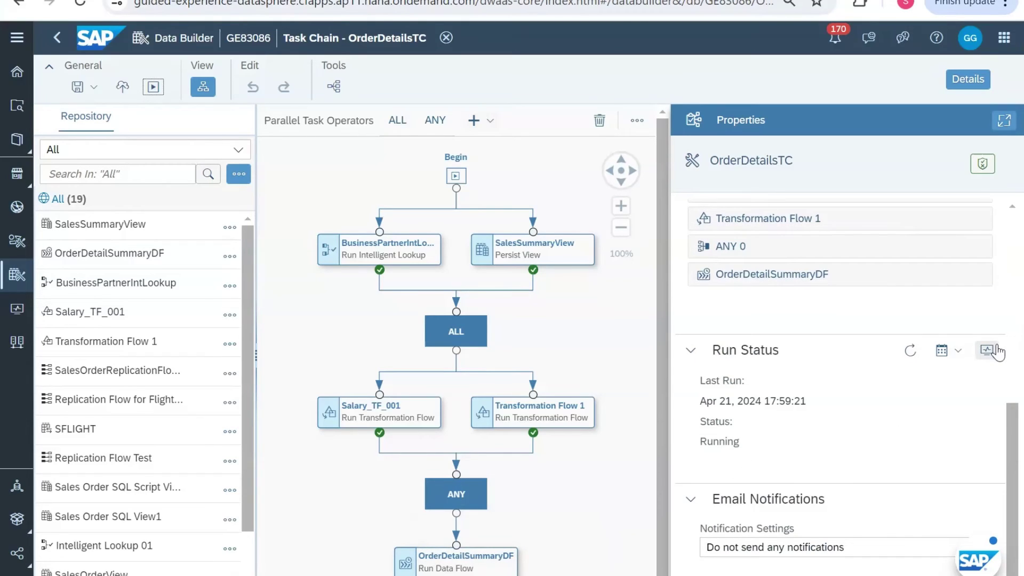
{"action": "left_click", "coordinate": [958, 351]}
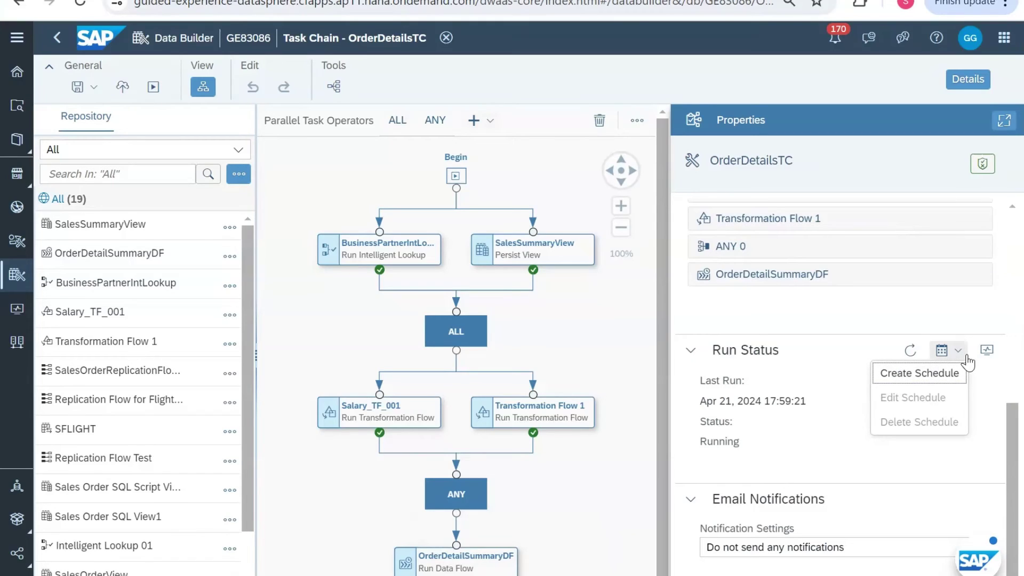
{"action": "left_click", "coordinate": [986, 352]}
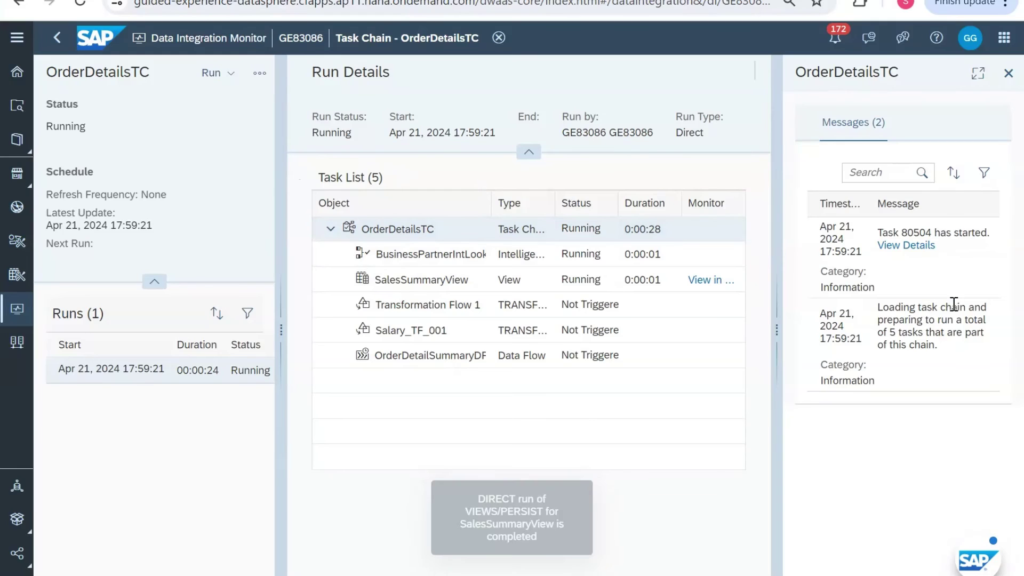
Step: View BusinessPartnerIntLookup and Salary_TF_001 messages, refreshing the run details
{"action": "left_click", "coordinate": [699, 255]}
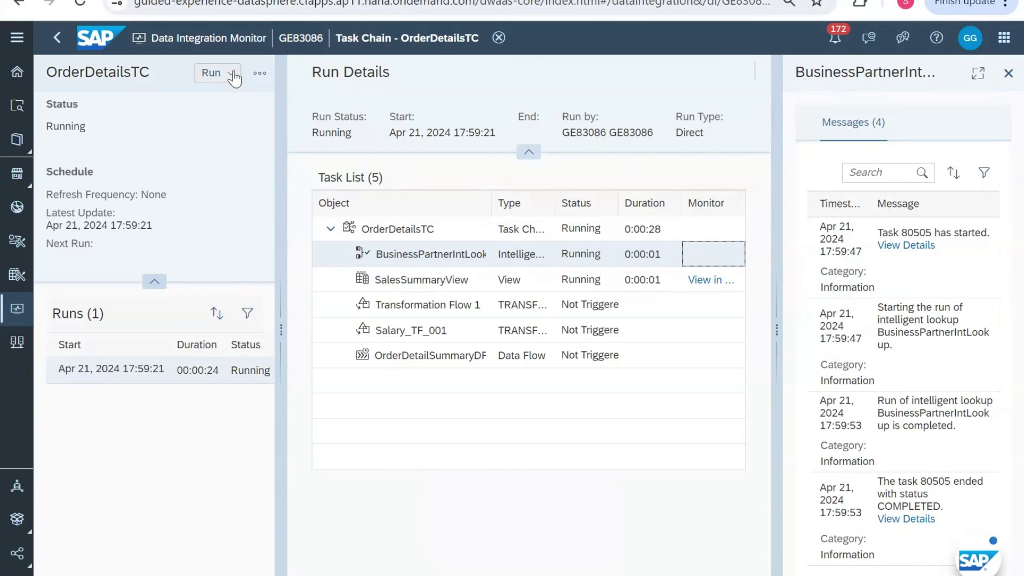
{"action": "left_click", "coordinate": [261, 76]}
{"action": "left_click", "coordinate": [232, 132]}
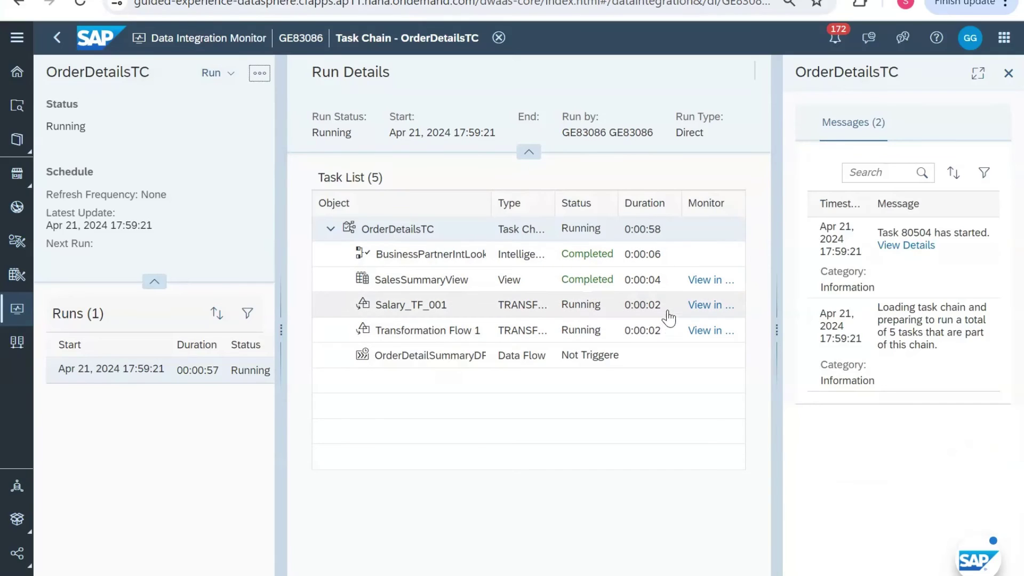
{"action": "left_click", "coordinate": [474, 312]}
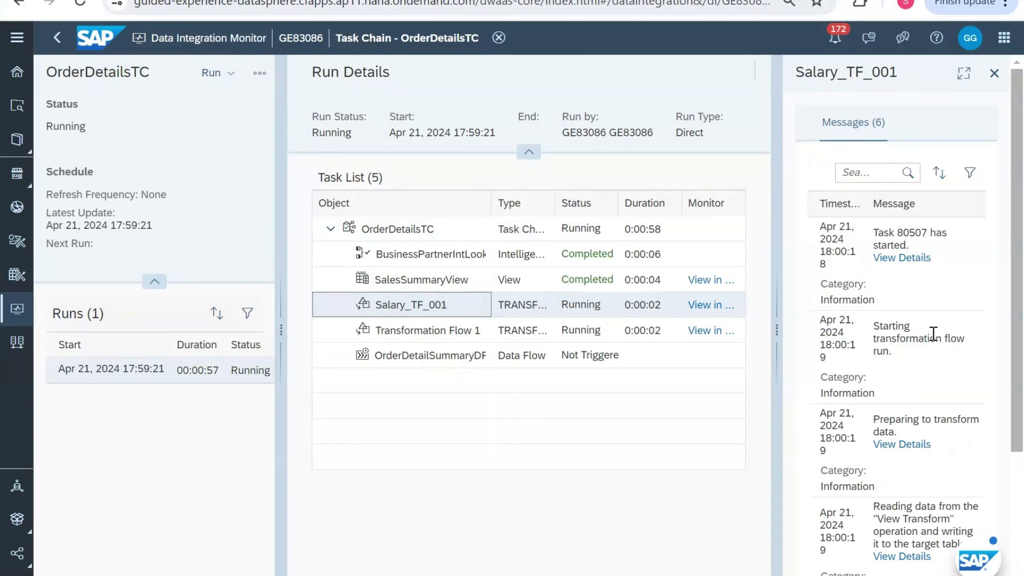
{"action": "scroll", "coordinate": [938, 429], "scroll_direction": "down", "scroll_amount": 3}
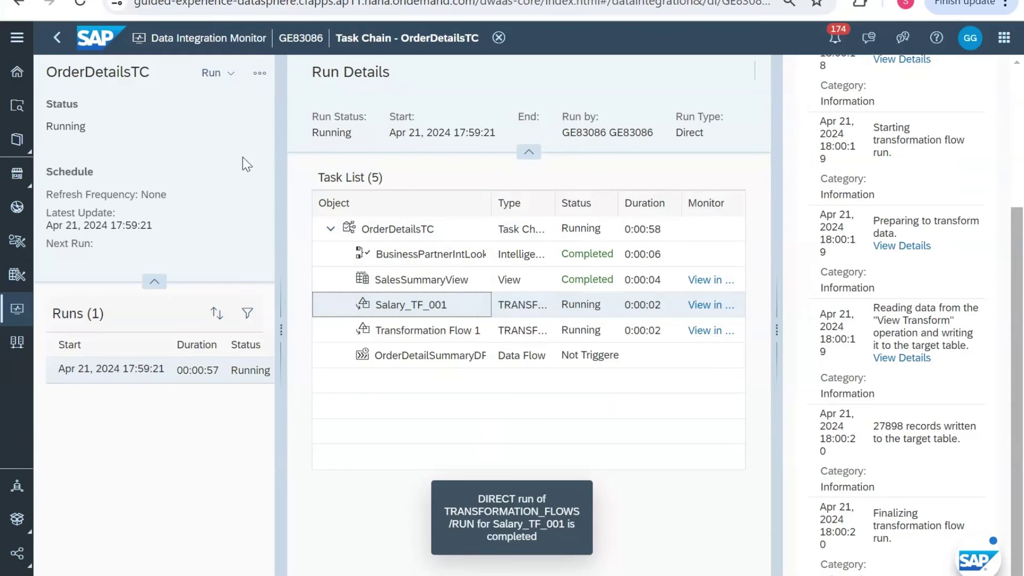
Step: Refresh the run and list the error messages of failed Transformation Flow 1
{"action": "left_click", "coordinate": [258, 75]}
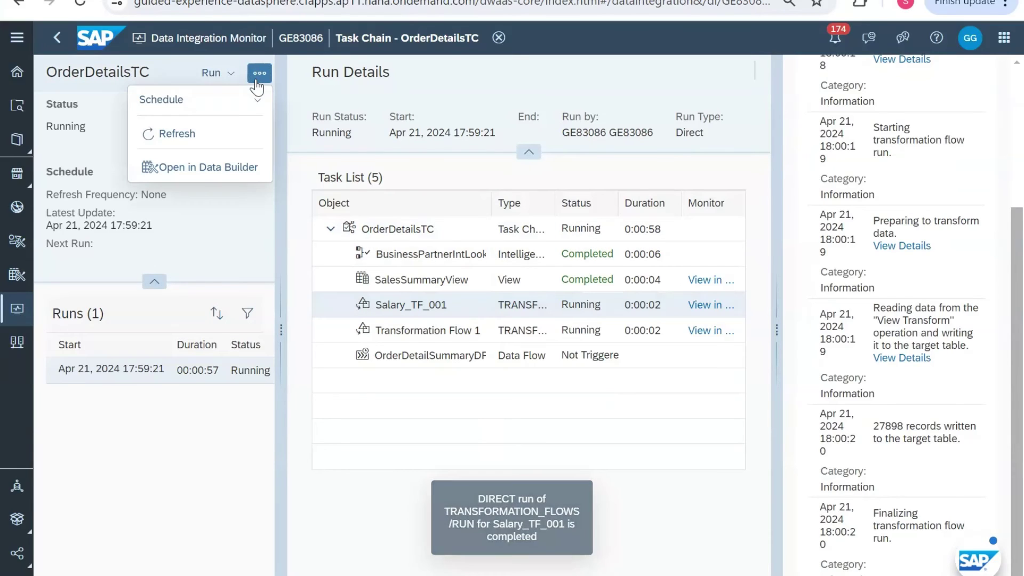
{"action": "left_click", "coordinate": [230, 133]}
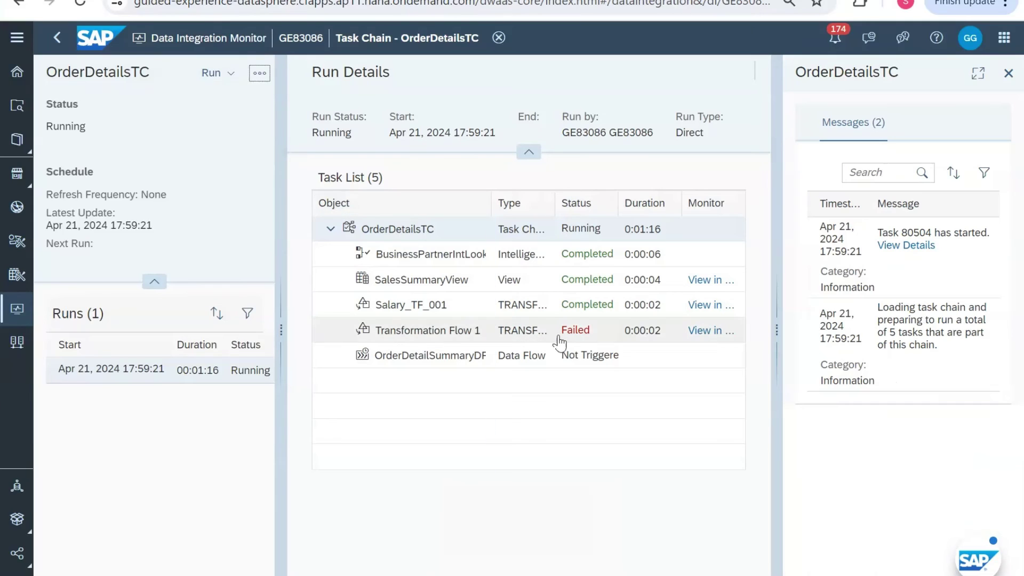
{"action": "left_click", "coordinate": [559, 339]}
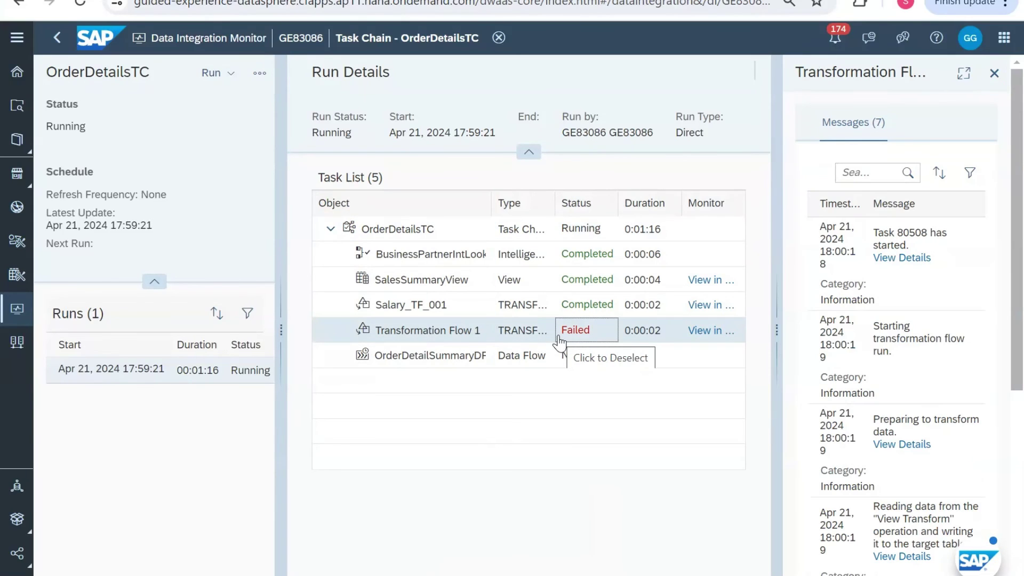
{"action": "scroll", "coordinate": [909, 486], "scroll_direction": "down", "scroll_amount": 6}
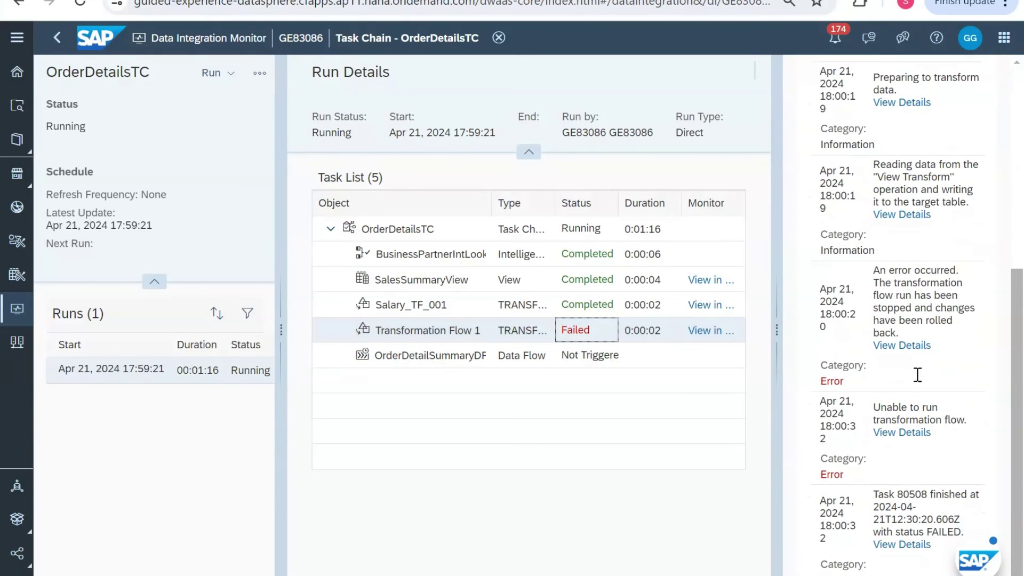
Step: Read both error details, revealing the SALARIES_P duplicate-row unique constraint violation
{"action": "left_click", "coordinate": [901, 345]}
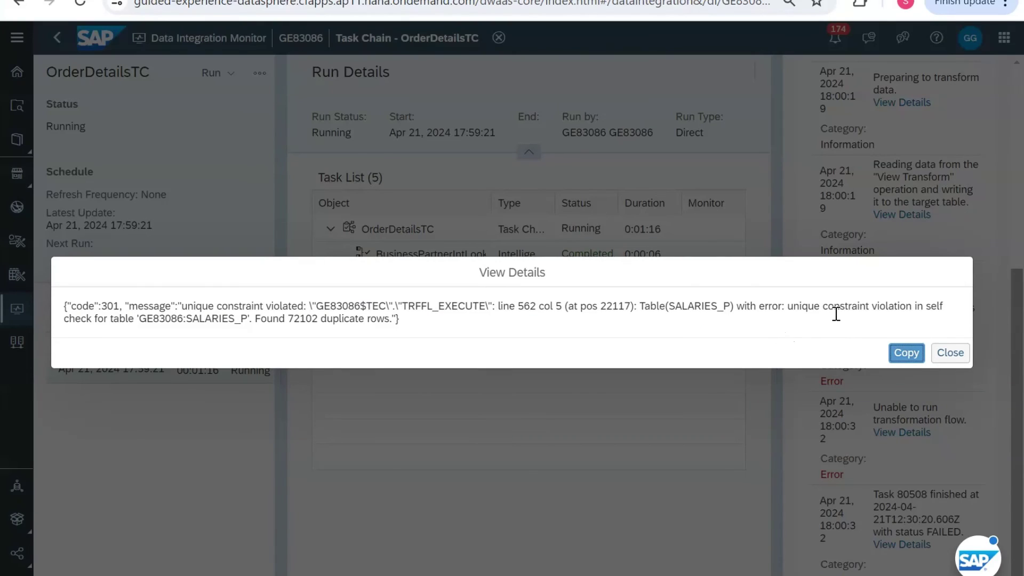
{"action": "left_click", "coordinate": [950, 353]}
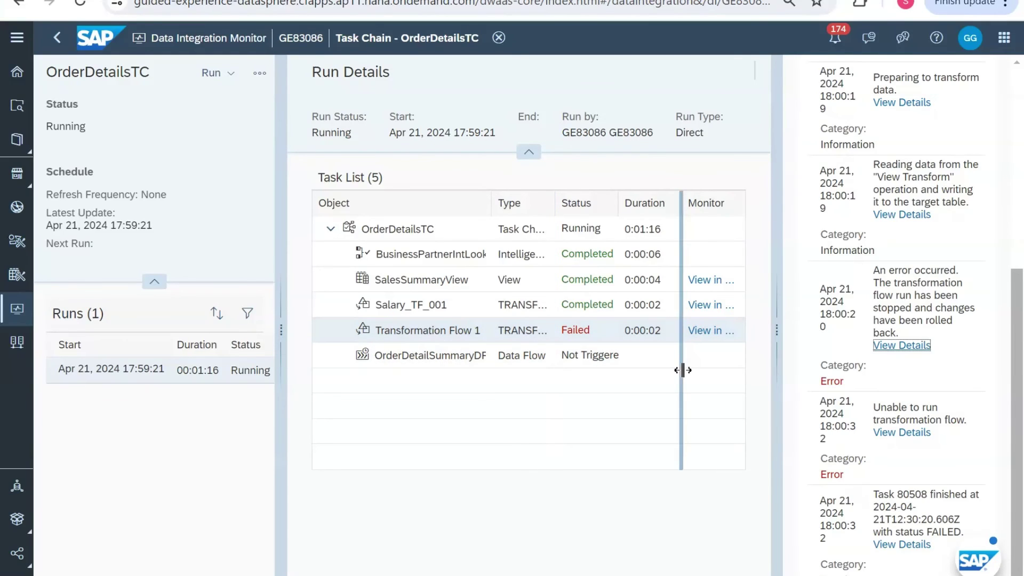
{"action": "left_click", "coordinate": [901, 433]}
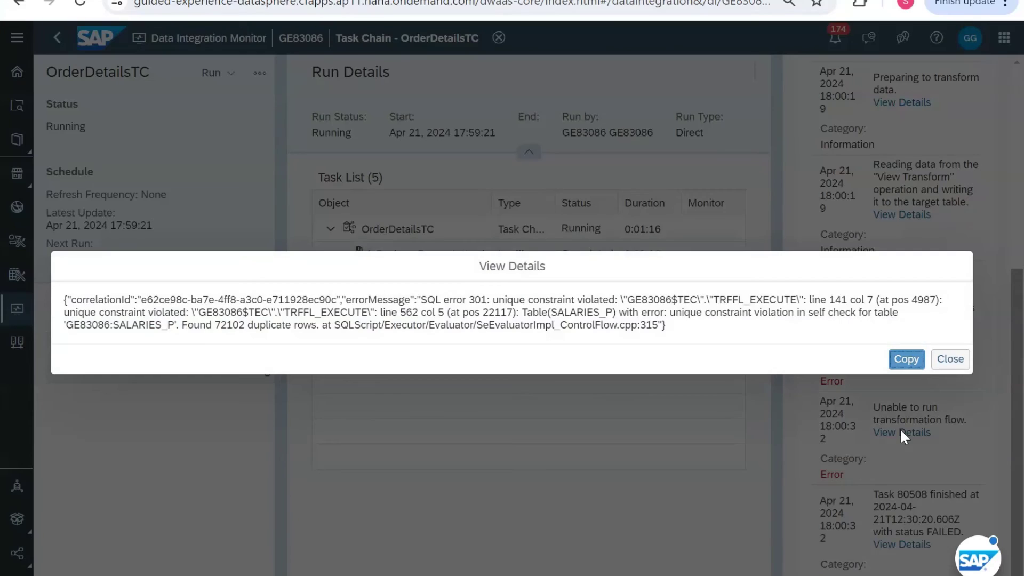
{"action": "left_click", "coordinate": [944, 360]}
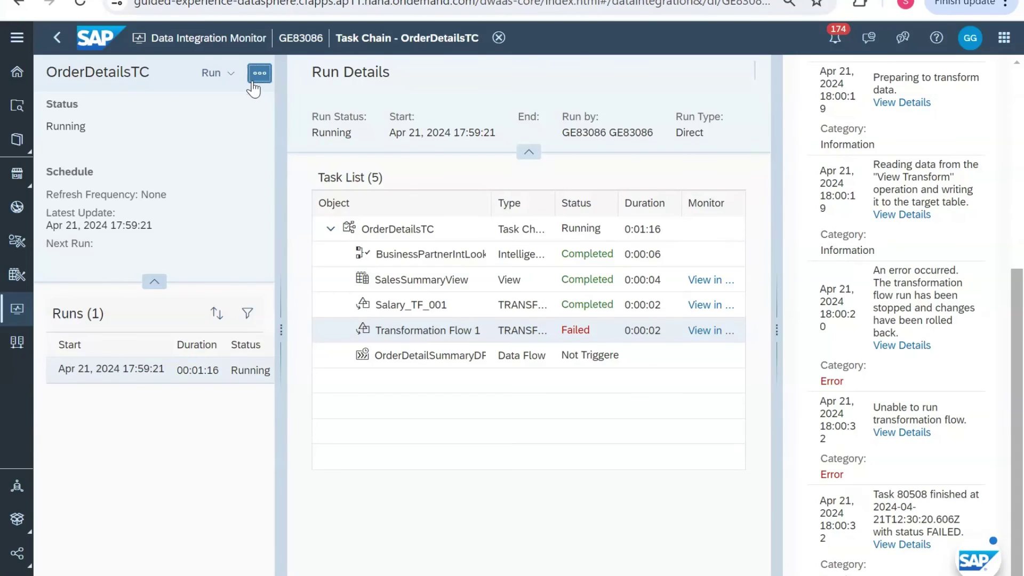
{"action": "left_click", "coordinate": [259, 74]}
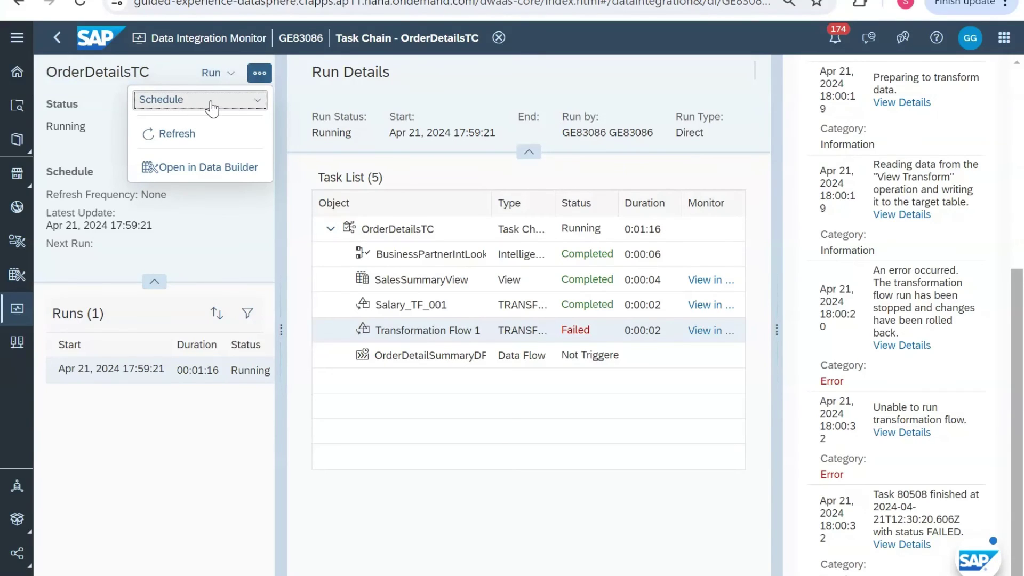
Step: Back in Data Builder, delete Transformation Flow 1 from the task chain
{"action": "left_click", "coordinate": [57, 38]}
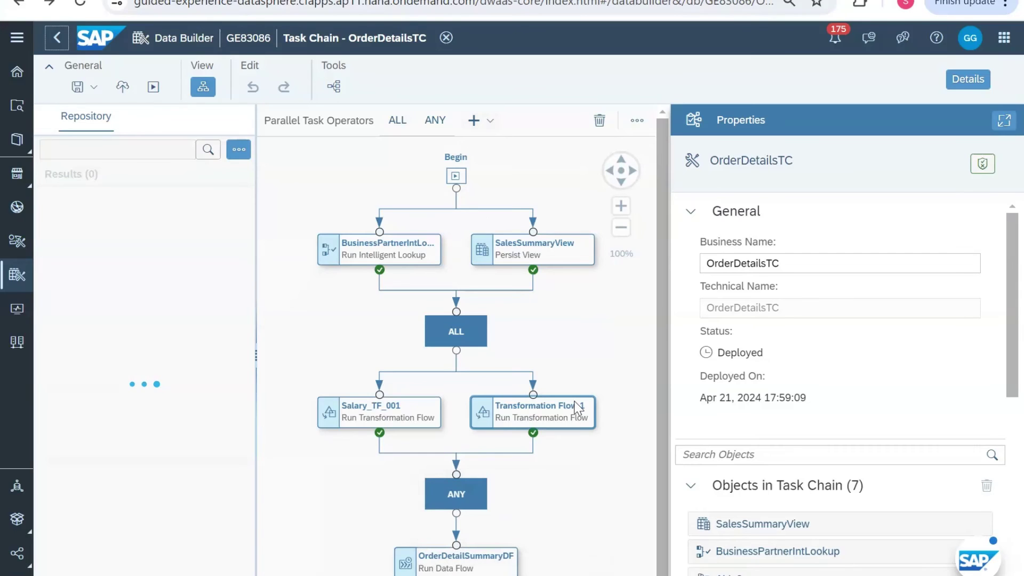
{"action": "left_click", "coordinate": [574, 403]}
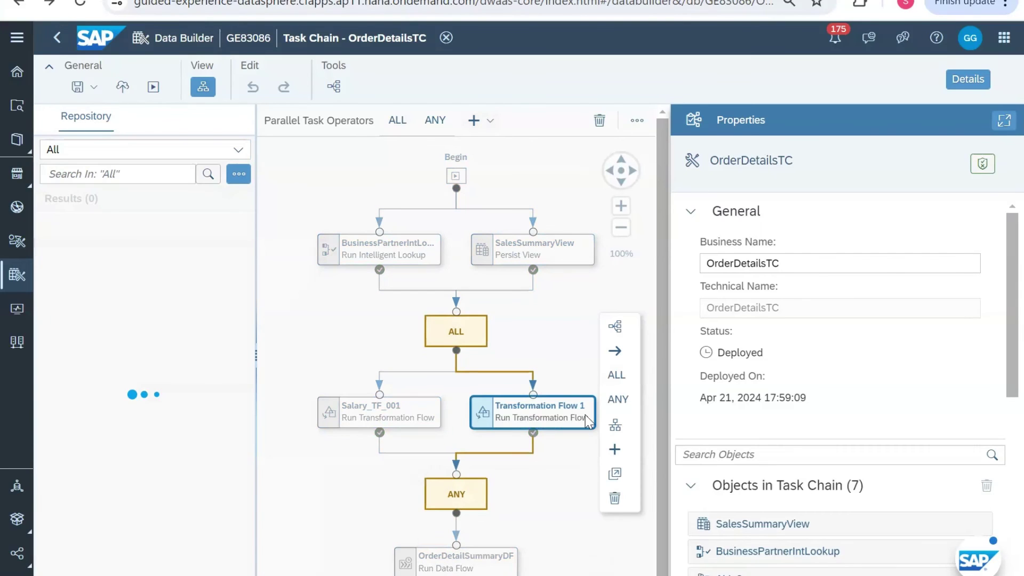
{"action": "left_click", "coordinate": [616, 498]}
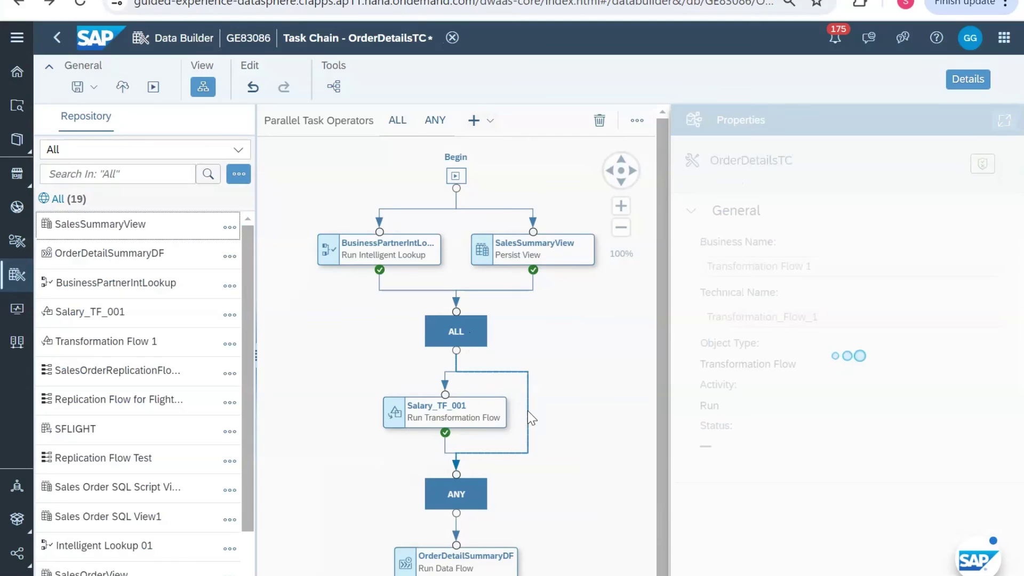
Step: Delete the ANY operator, link Salary_TF_001 to OrderDetailSummaryDF, and deploy
{"action": "left_click", "coordinate": [460, 489]}
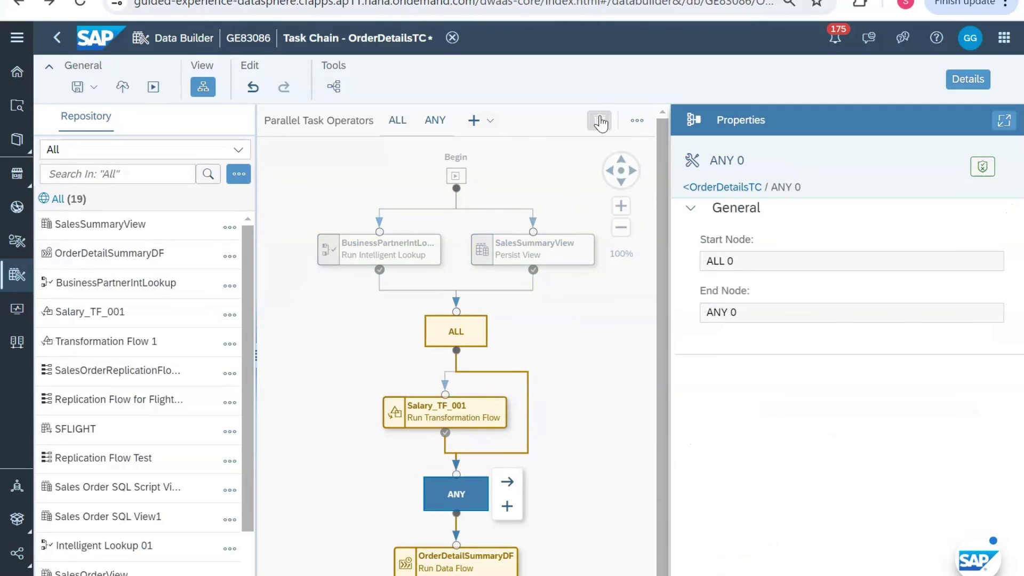
{"action": "left_click", "coordinate": [597, 120]}
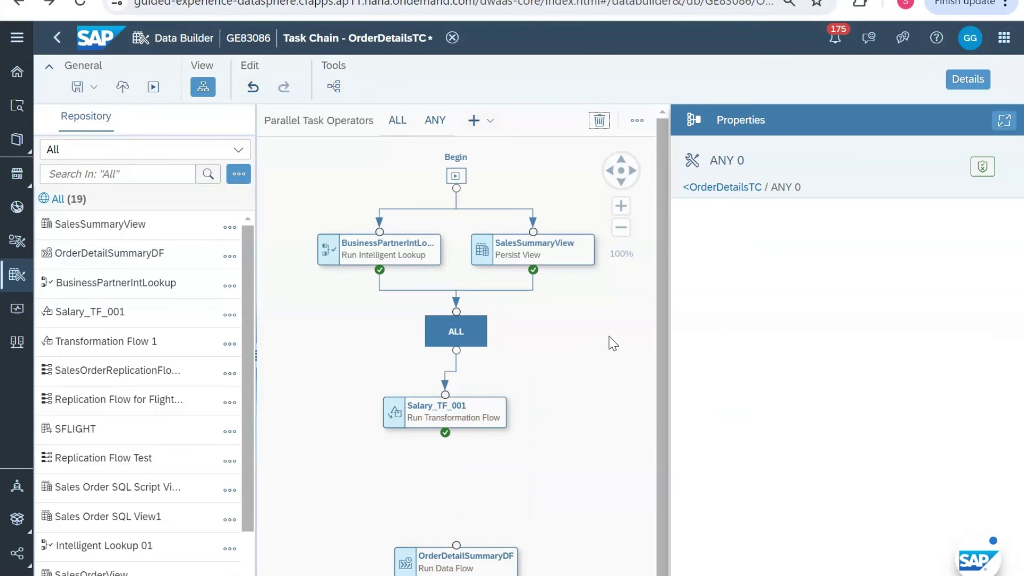
{"action": "left_click", "coordinate": [466, 426]}
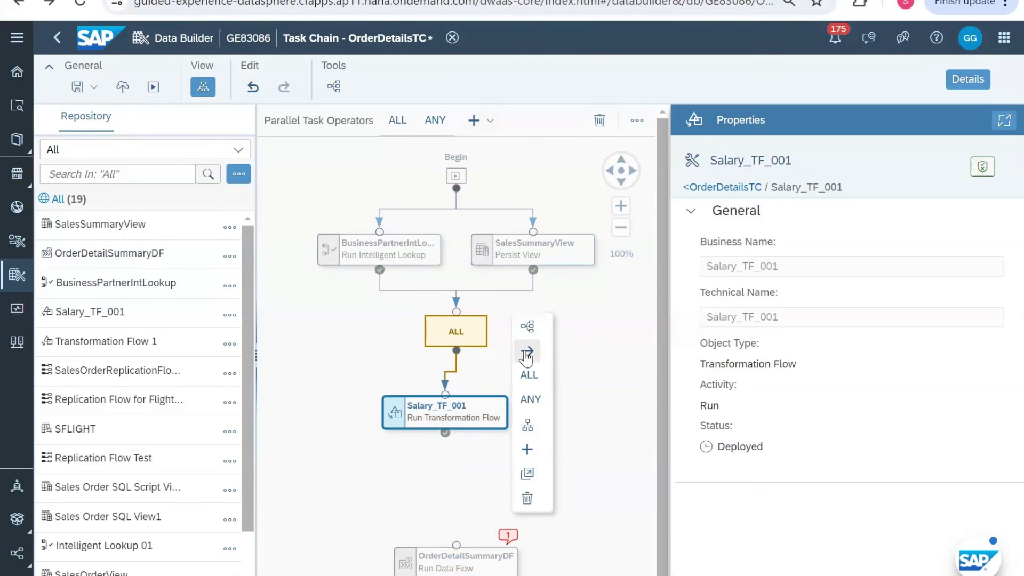
{"action": "left_click_drag", "start_coordinate": [527, 354], "coordinate": [455, 557]}
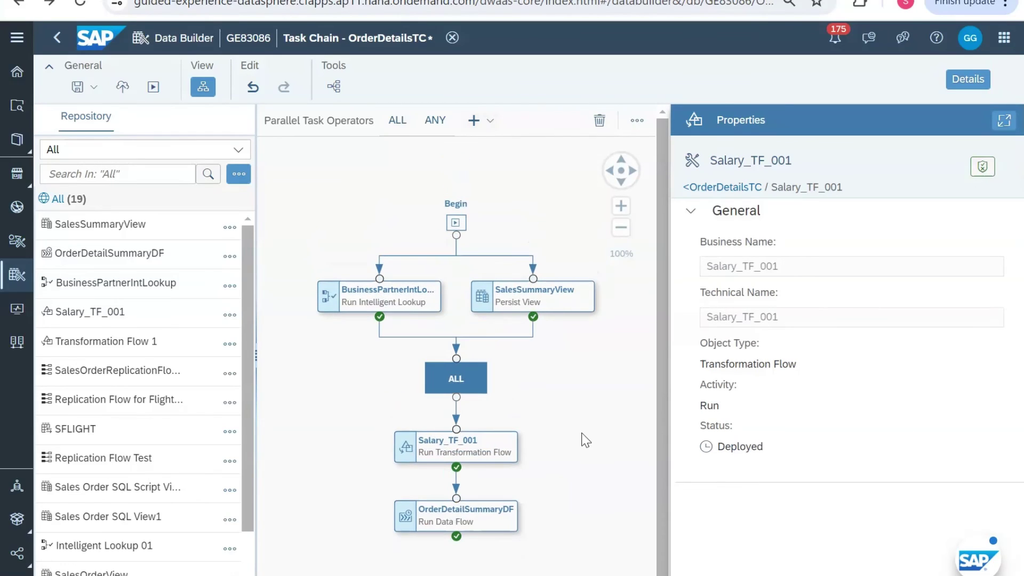
{"action": "left_click", "coordinate": [123, 88]}
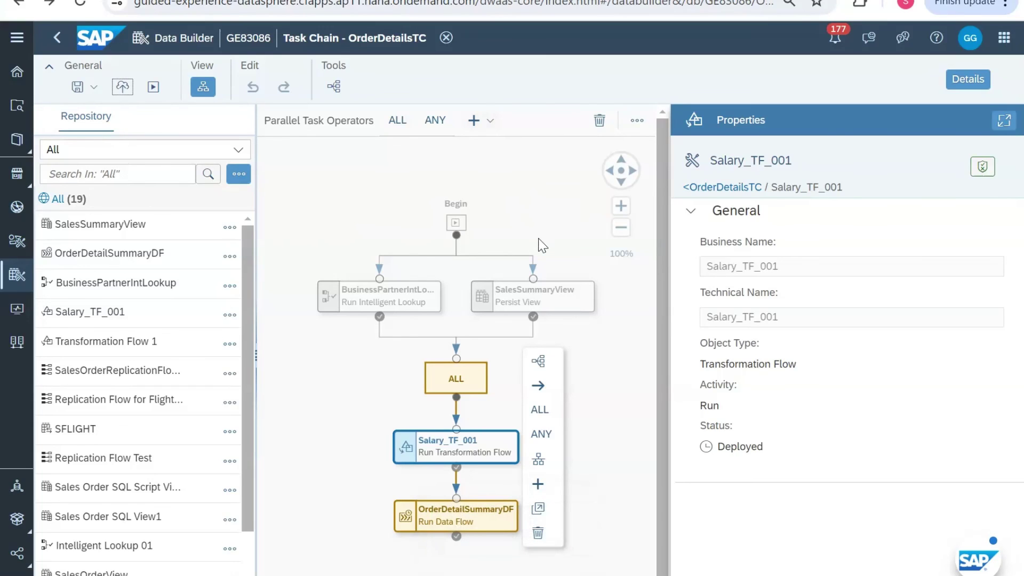
Step: Refresh the run status to confirm the earlier run Failed, then start a new run
{"action": "left_click", "coordinate": [744, 190]}
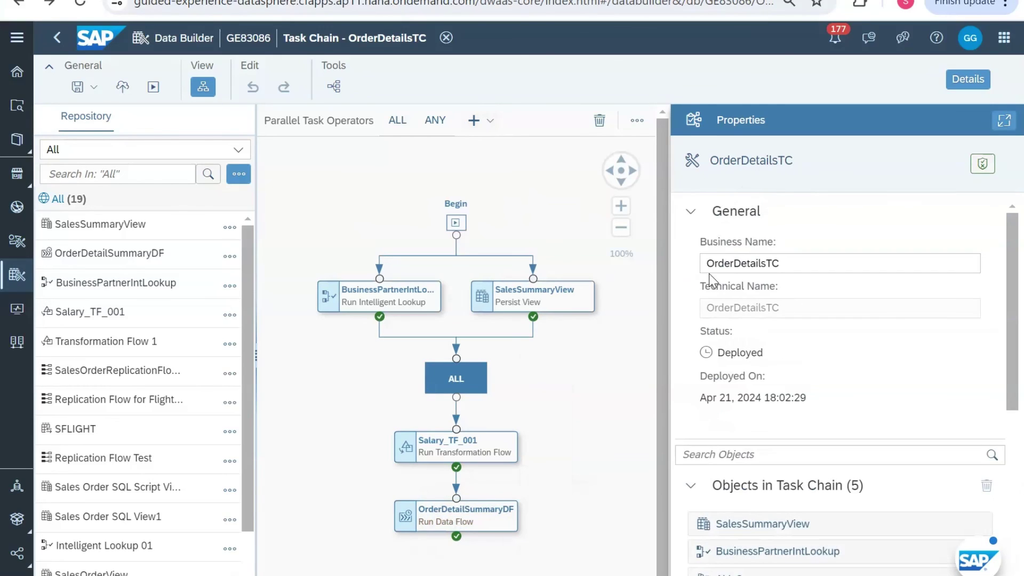
{"action": "left_click", "coordinate": [582, 291]}
{"action": "scroll", "coordinate": [750, 425], "scroll_direction": "down", "scroll_amount": 5}
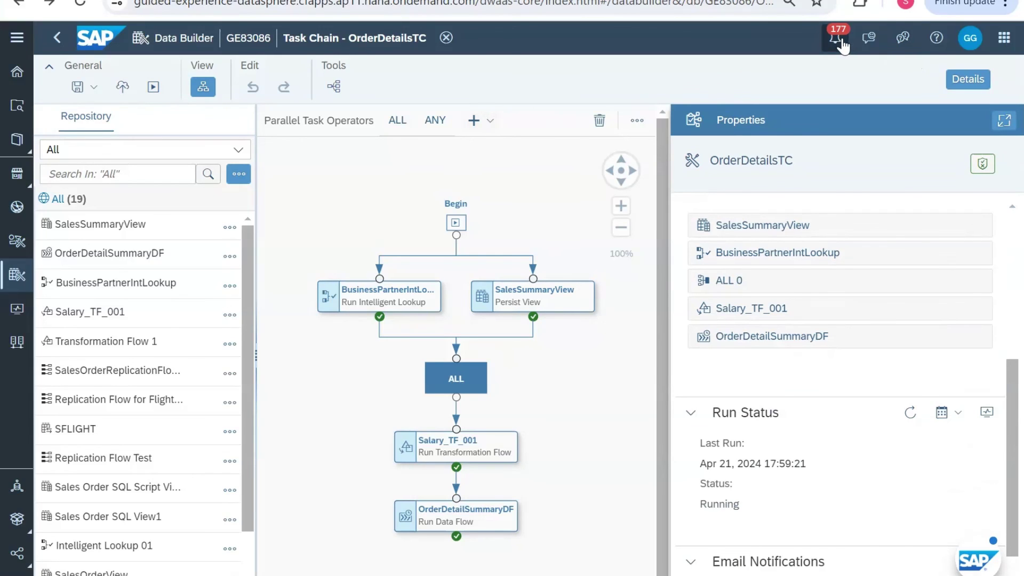
{"action": "left_click", "coordinate": [835, 40]}
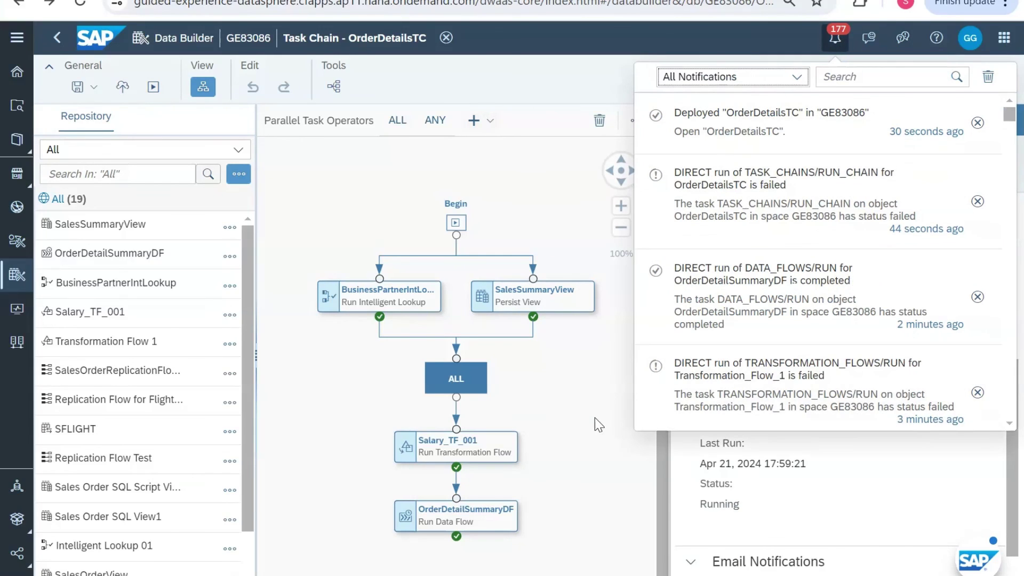
{"action": "left_click", "coordinate": [811, 464]}
{"action": "left_click", "coordinate": [909, 414]}
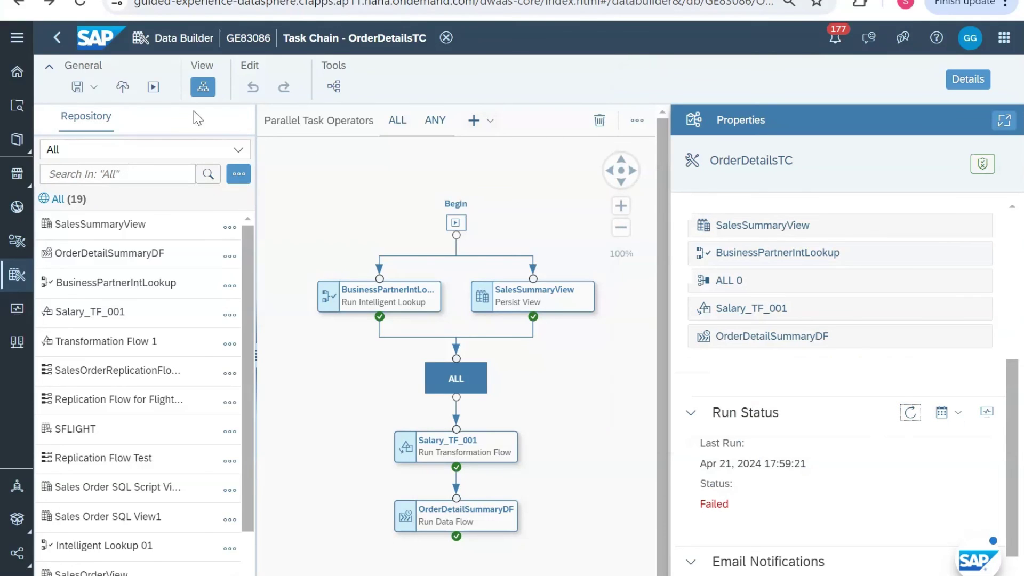
{"action": "left_click", "coordinate": [153, 87]}
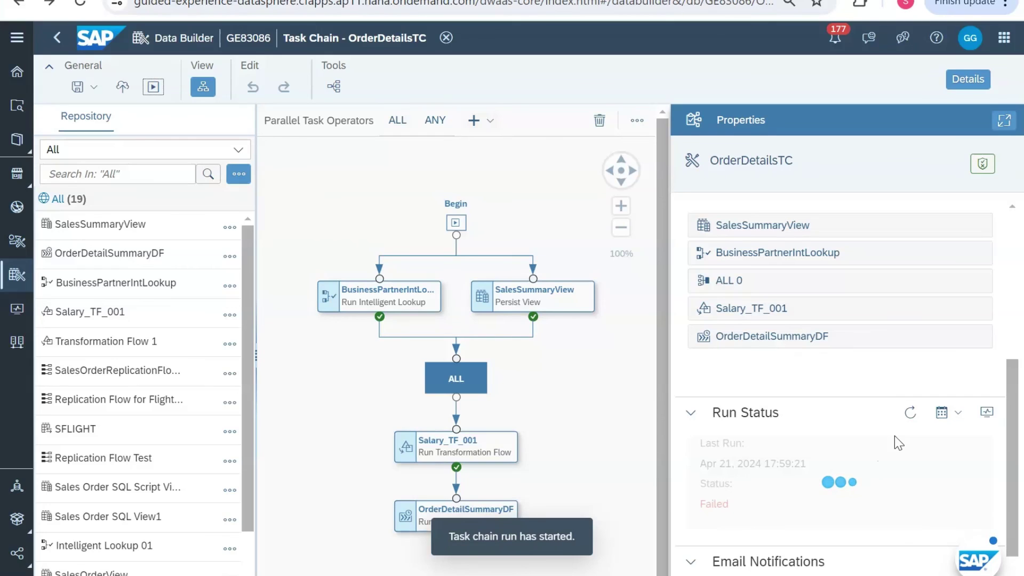
Step: Open the new run in the monitor and refresh until all four tasks show Completed
{"action": "left_click", "coordinate": [989, 419]}
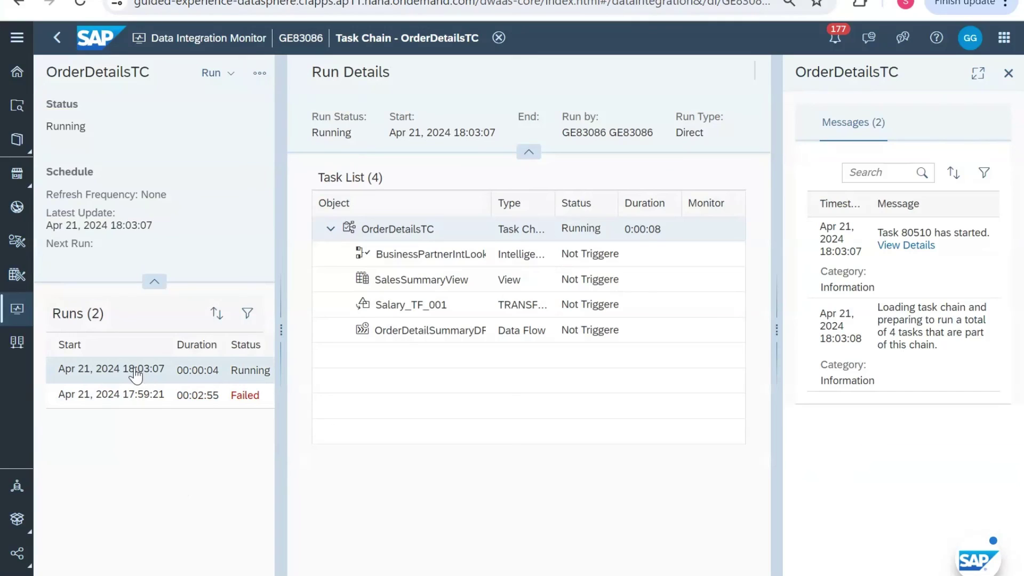
{"action": "left_click", "coordinate": [260, 73]}
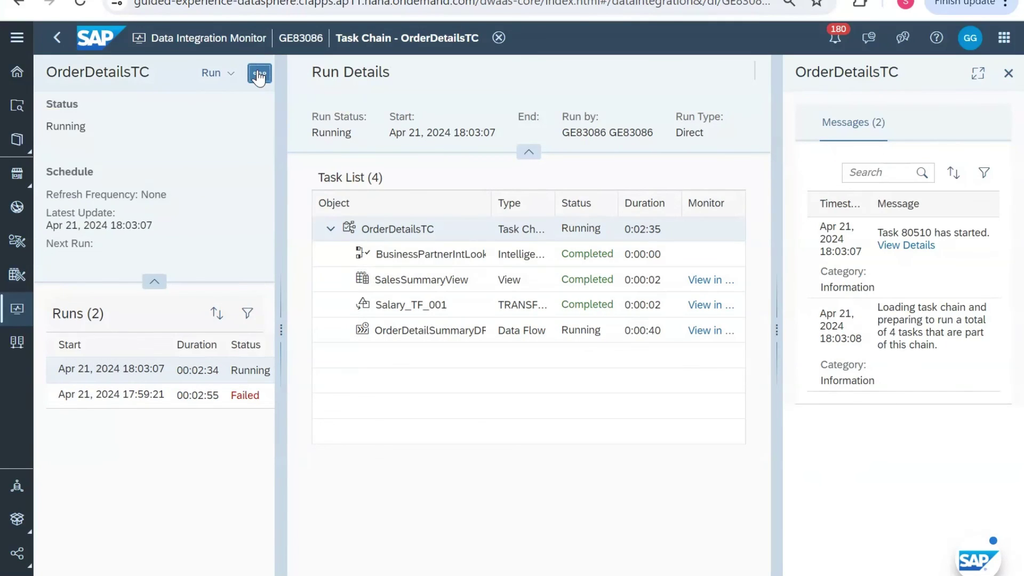
{"action": "left_click", "coordinate": [238, 133]}
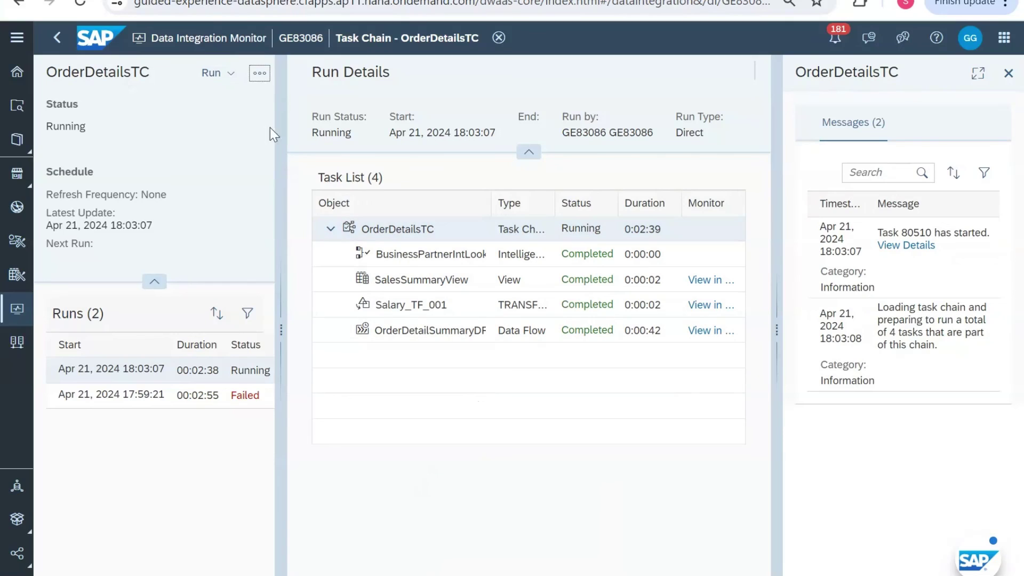
{"action": "left_click", "coordinate": [257, 76]}
{"action": "left_click", "coordinate": [226, 135]}
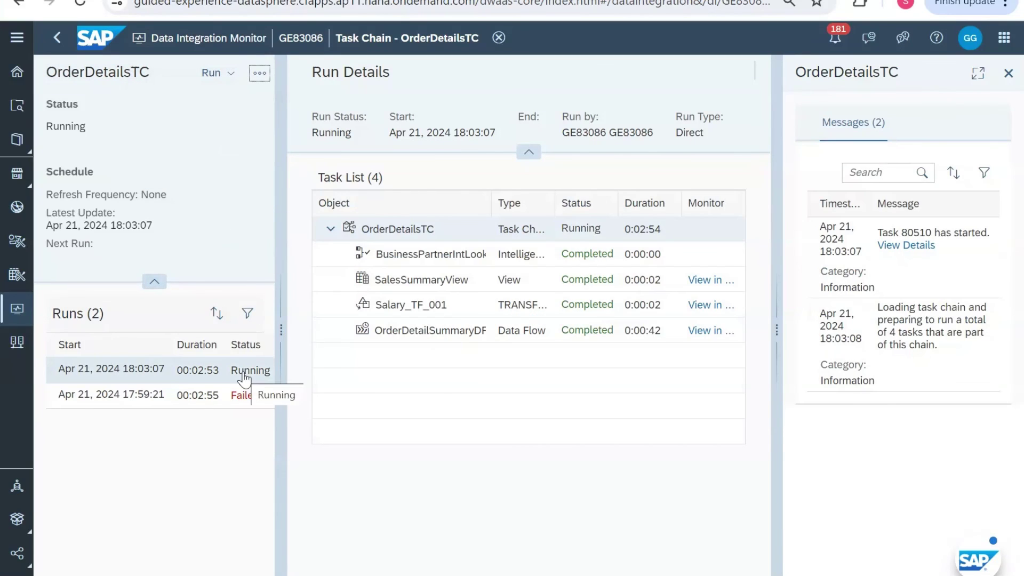
{"action": "left_click", "coordinate": [252, 80]}
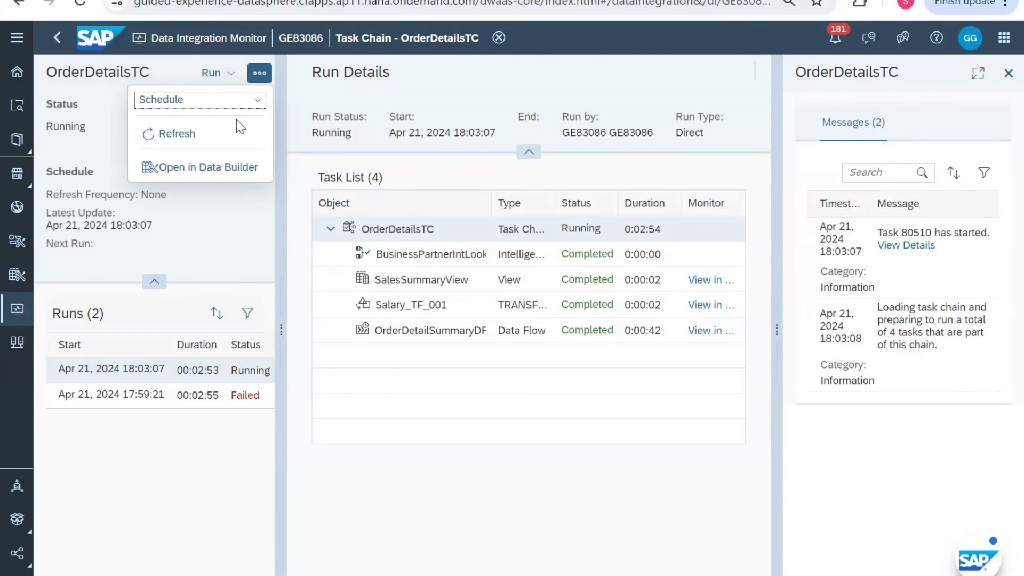
{"action": "left_click", "coordinate": [229, 135]}
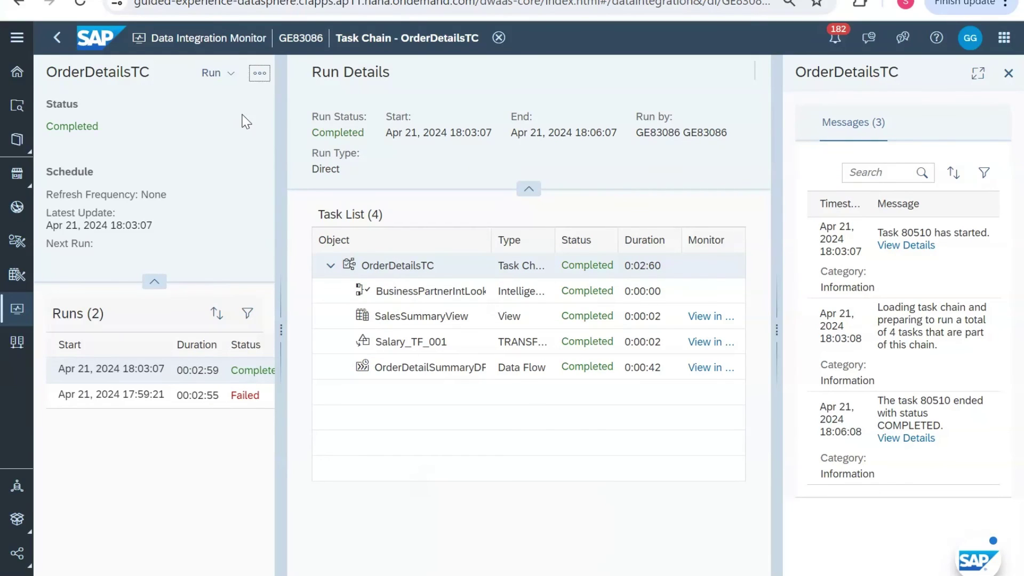
Step: Leave the task chain and open the Data Integration Monitor overview showing the SFLIGHT remote table
{"action": "left_click", "coordinate": [58, 52]}
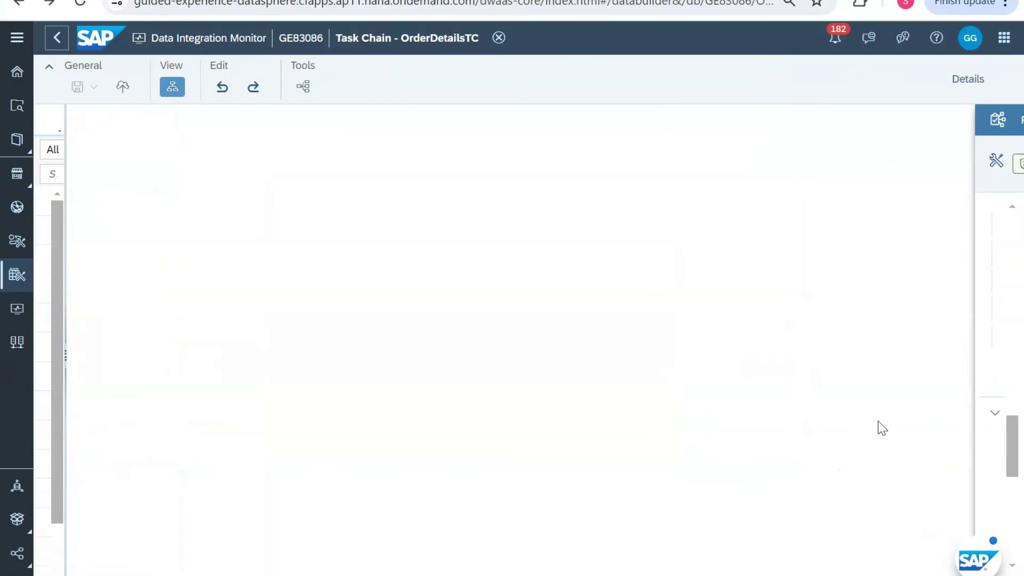
{"action": "left_click", "coordinate": [21, 315]}
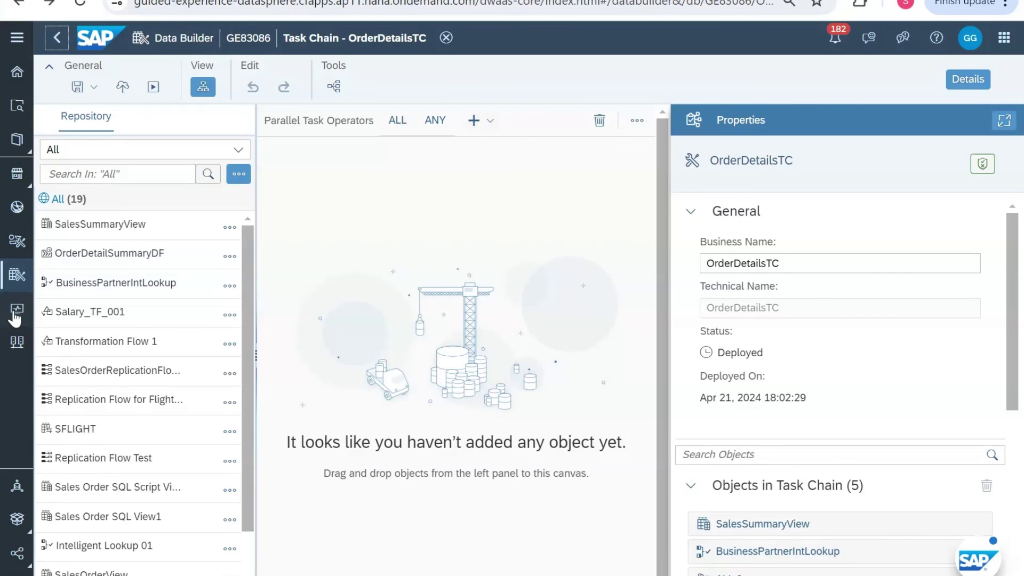
{"action": "left_click", "coordinate": [16, 314]}
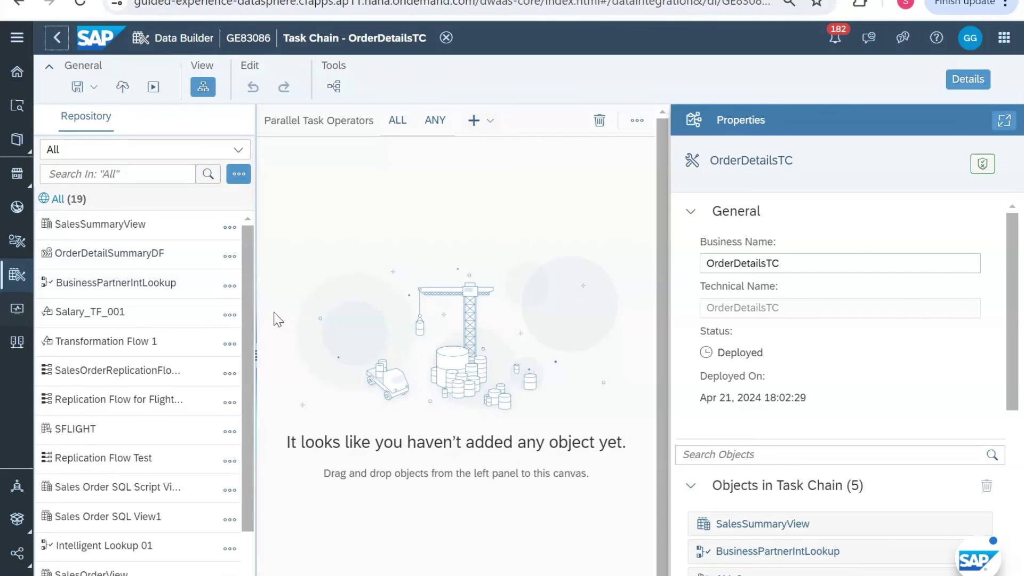
{"action": "left_click", "coordinate": [17, 311]}
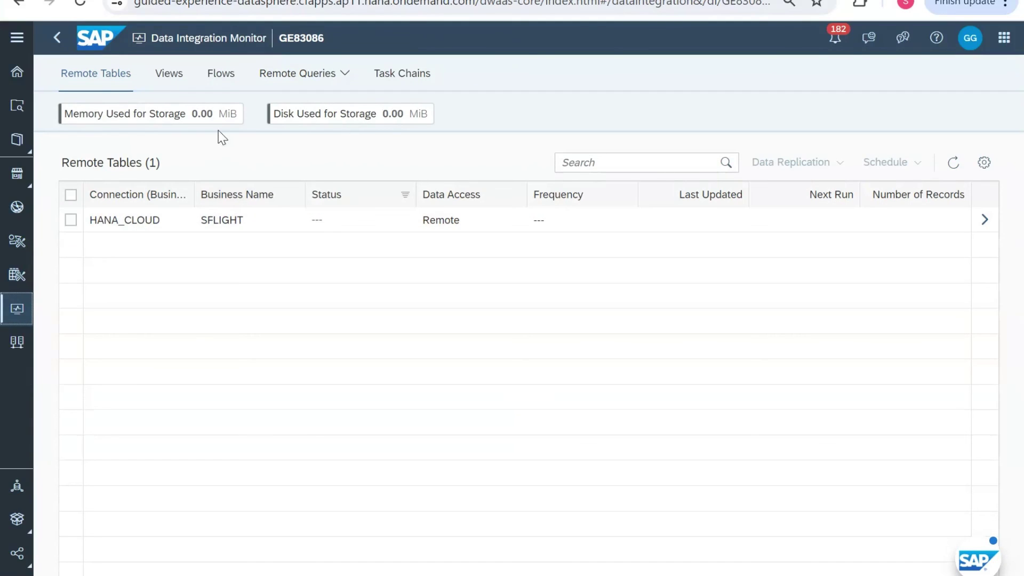
Step: List the monitored task chains and select OrderDetailsTC
{"action": "left_click", "coordinate": [220, 76]}
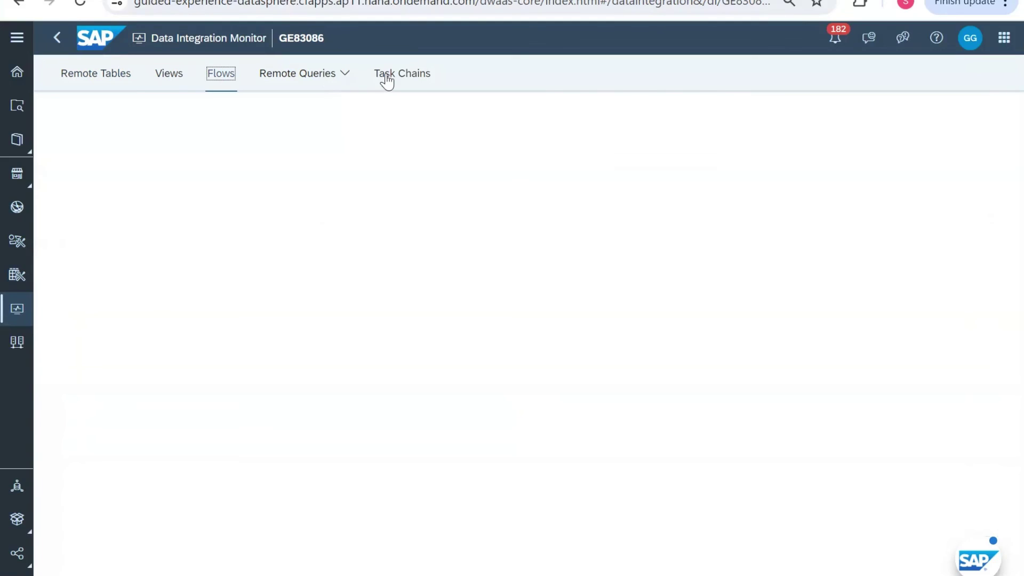
{"action": "left_click", "coordinate": [392, 79]}
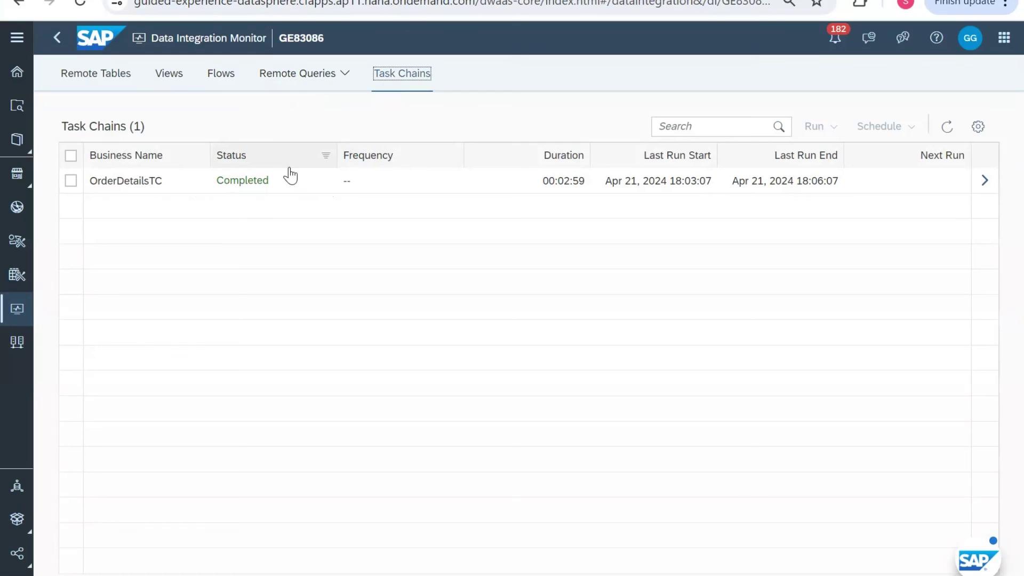
{"action": "left_click", "coordinate": [71, 181]}
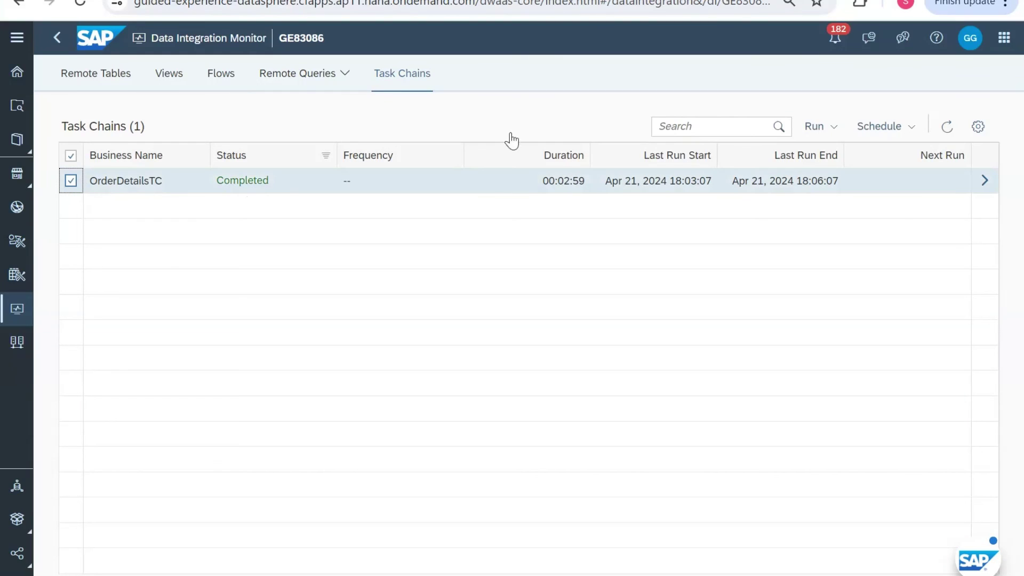
Step: Start a new schedule for OrderDetailsTC, then cancel the Create Schedule dialog
{"action": "left_click", "coordinate": [895, 127]}
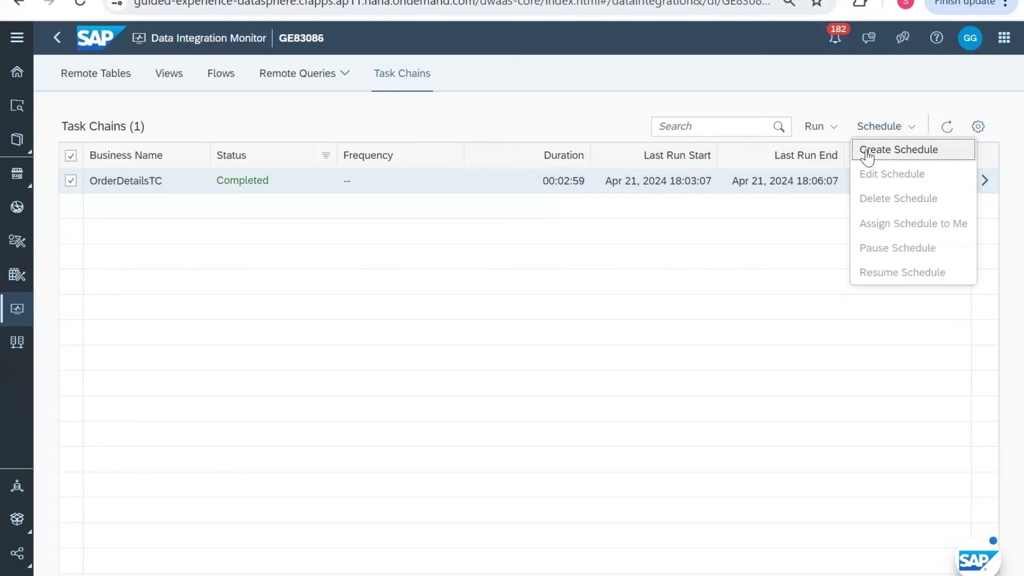
{"action": "left_click", "coordinate": [895, 152]}
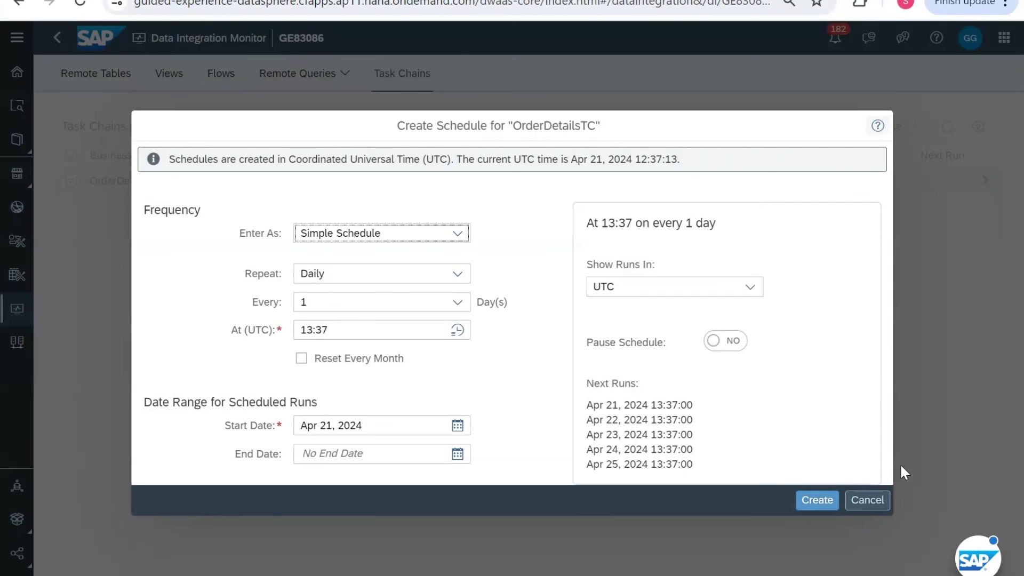
{"action": "left_click", "coordinate": [885, 506]}
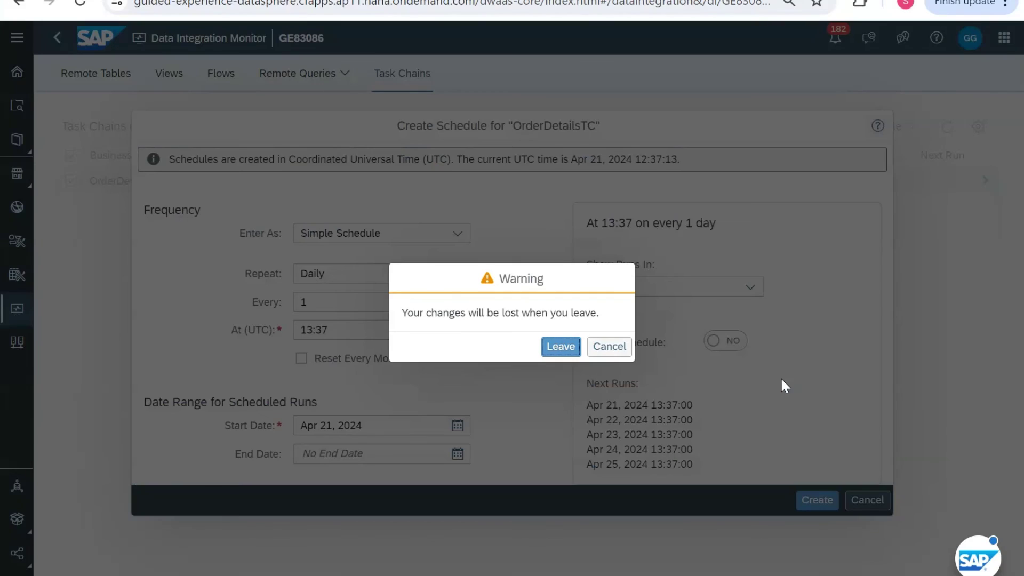